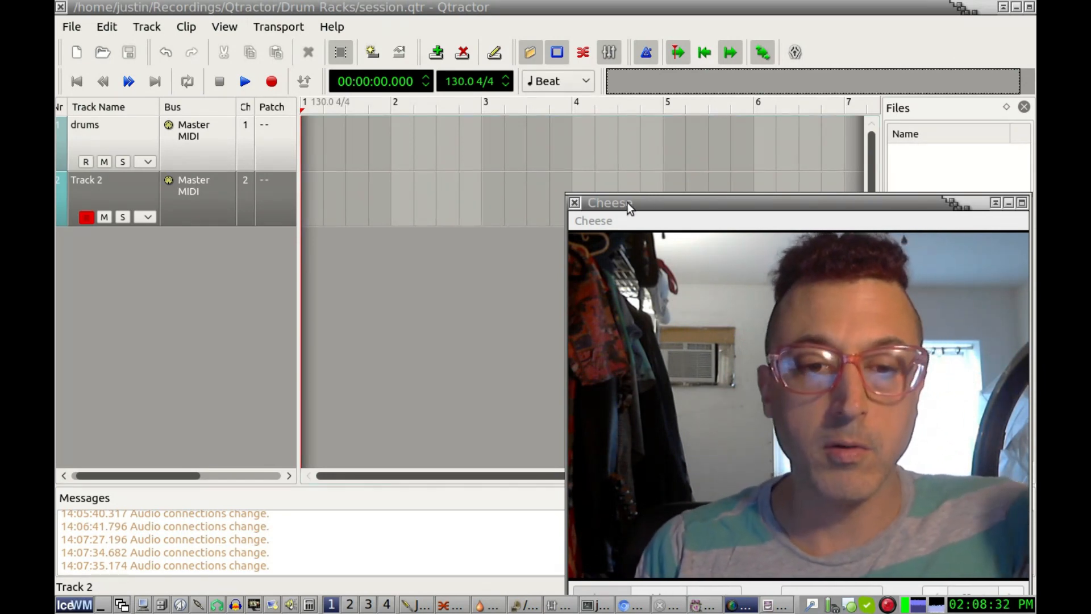
# Step: Close the Cheese webcam window and select the drums track in the Qtractor session
pyautogui.click(575, 203)
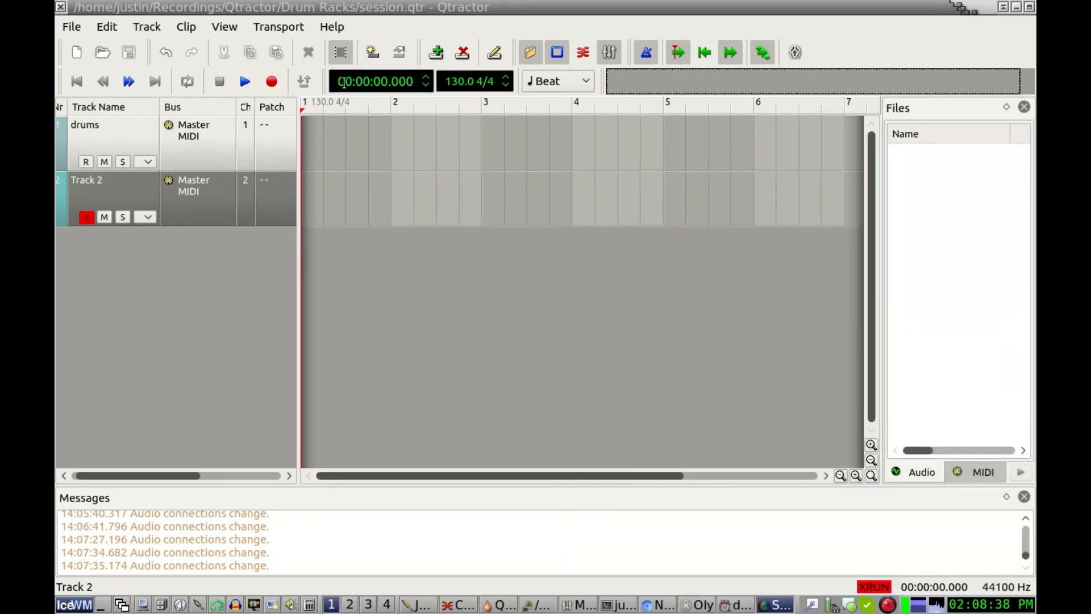
pyautogui.click(327, 9)
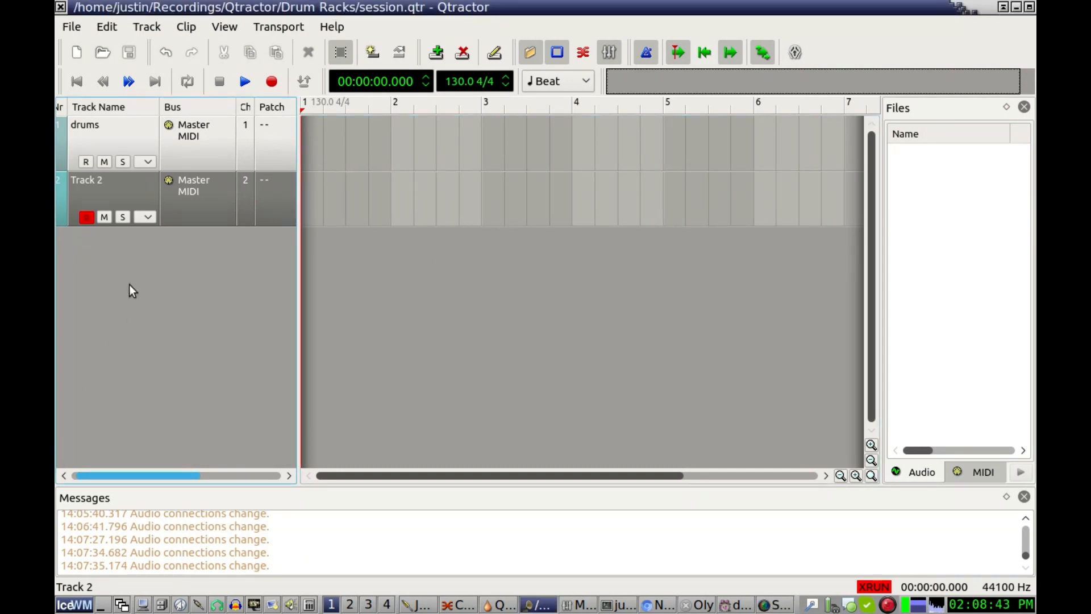
pyautogui.click(125, 134)
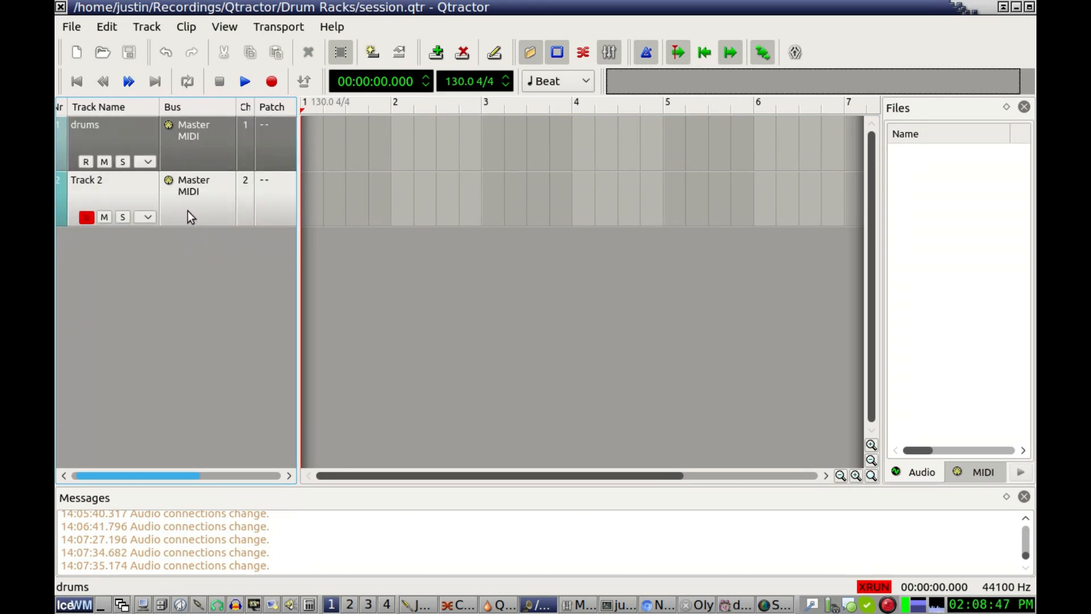
pyautogui.click(122, 193)
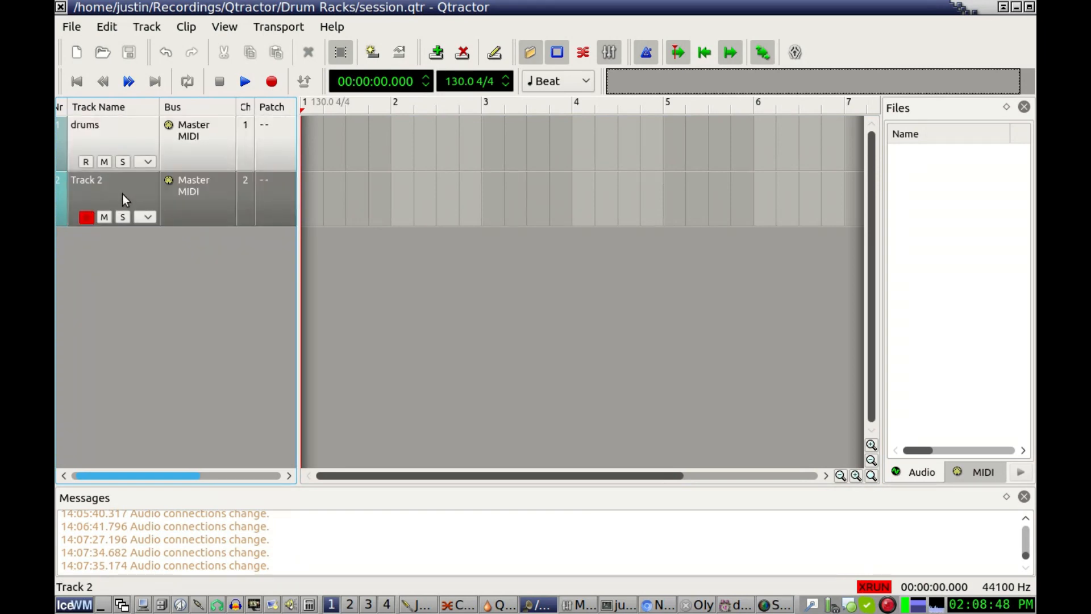
pyautogui.click(119, 131)
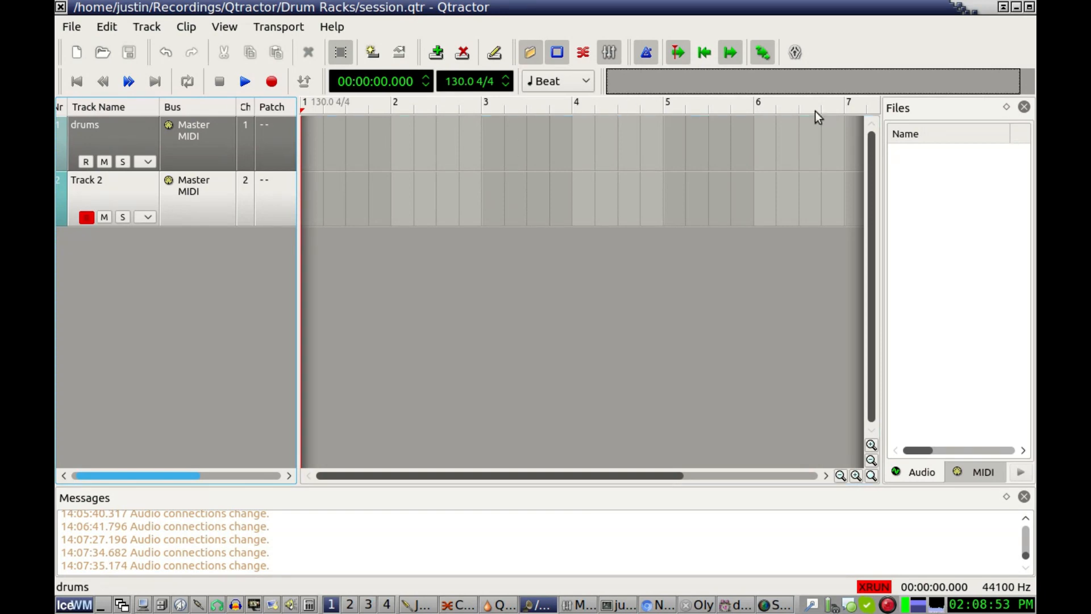
# Step: Examine the soundfont and channel presets of the drums track's Calf Fluidsynth plugin, leaving the track properties without changes
pyautogui.doubleClick(114, 139)
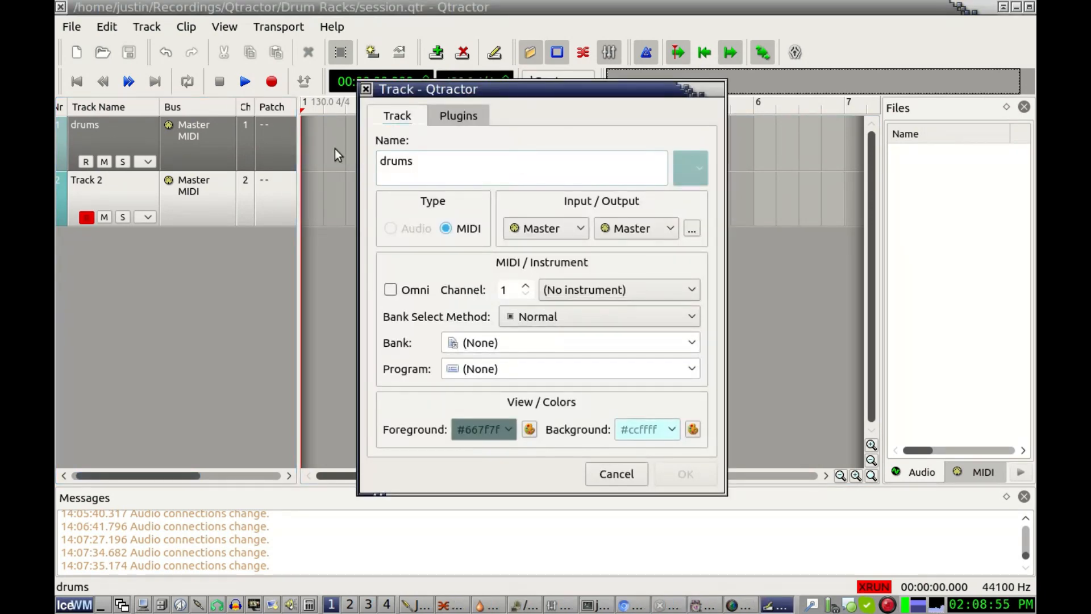
pyautogui.click(453, 115)
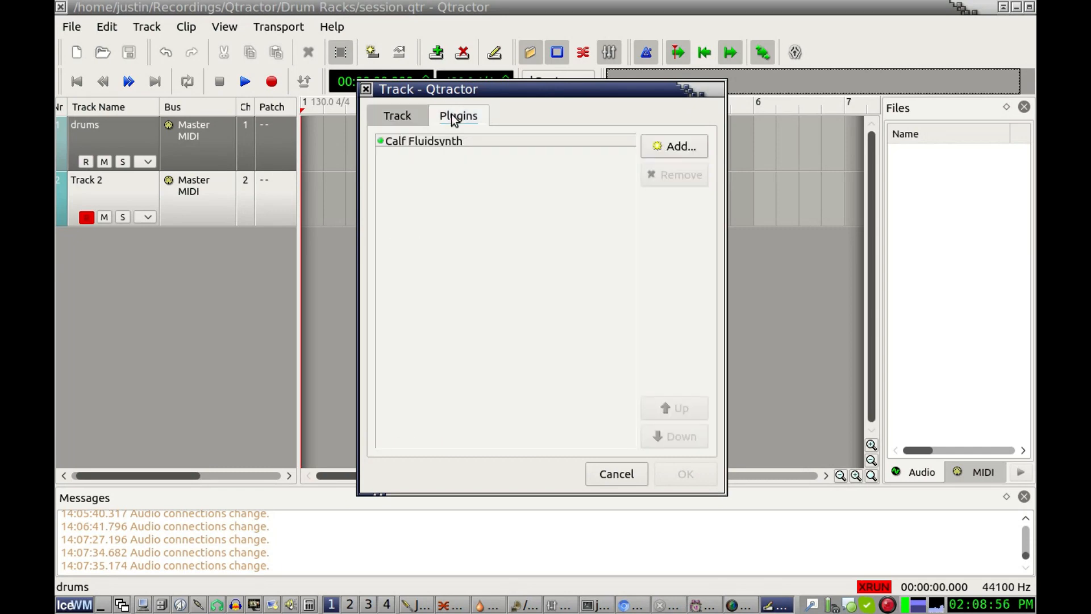
pyautogui.click(469, 138)
pyautogui.doubleClick(469, 139)
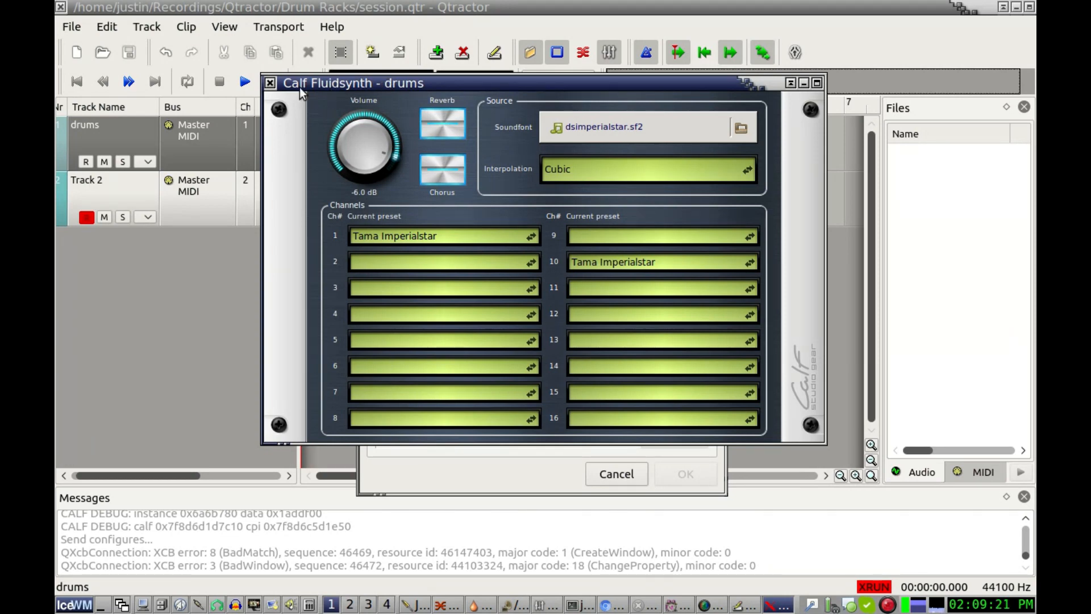
pyautogui.click(271, 83)
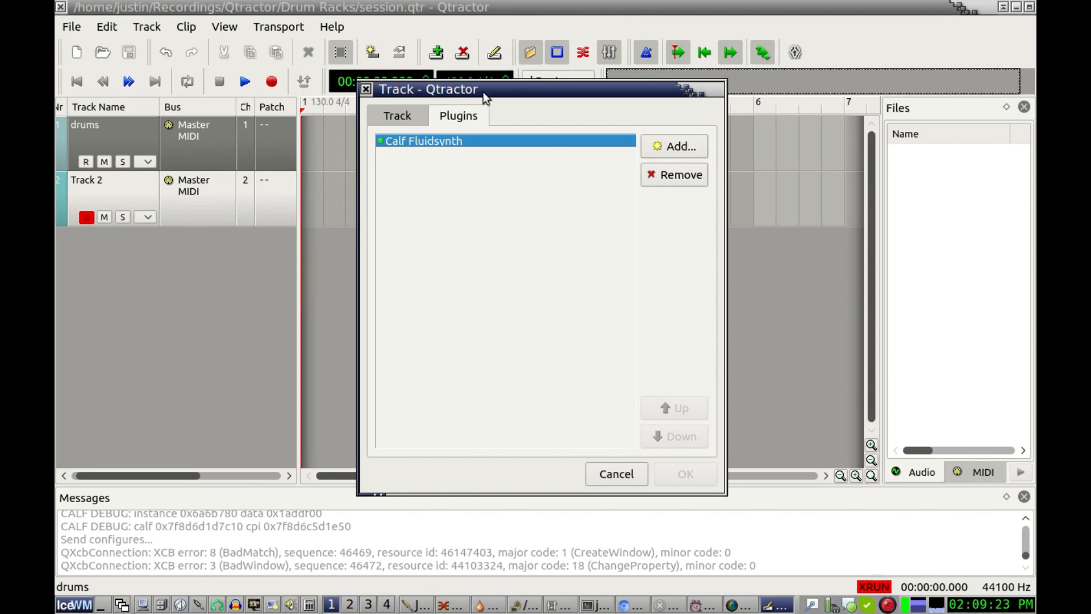
pyautogui.click(628, 471)
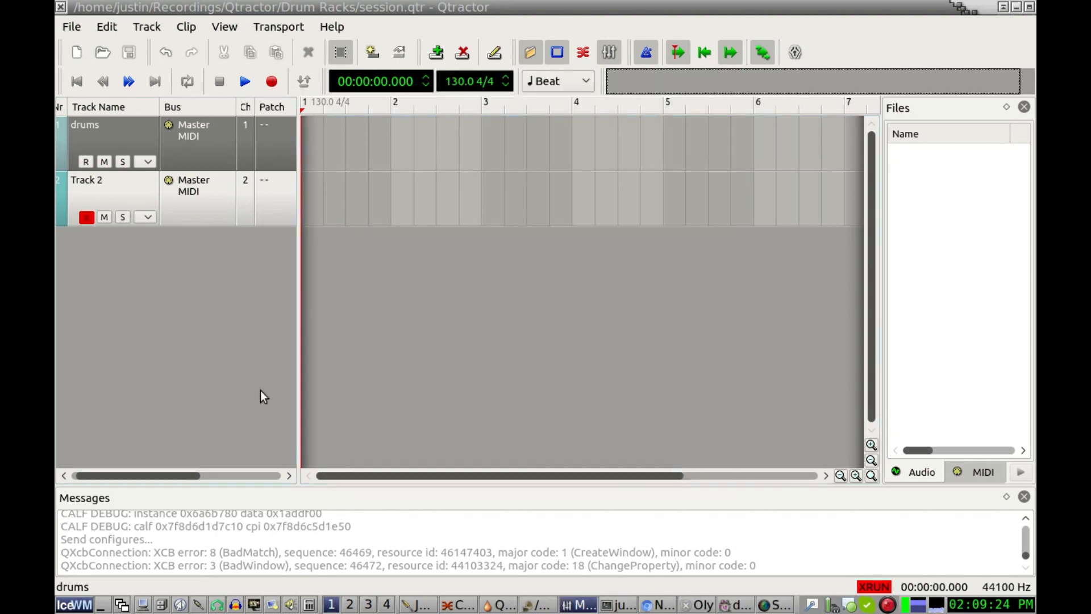
# Step: Enter Drums 2 as the name of Track 2 and open its drumkv1 plugin
pyautogui.doubleClick(121, 197)
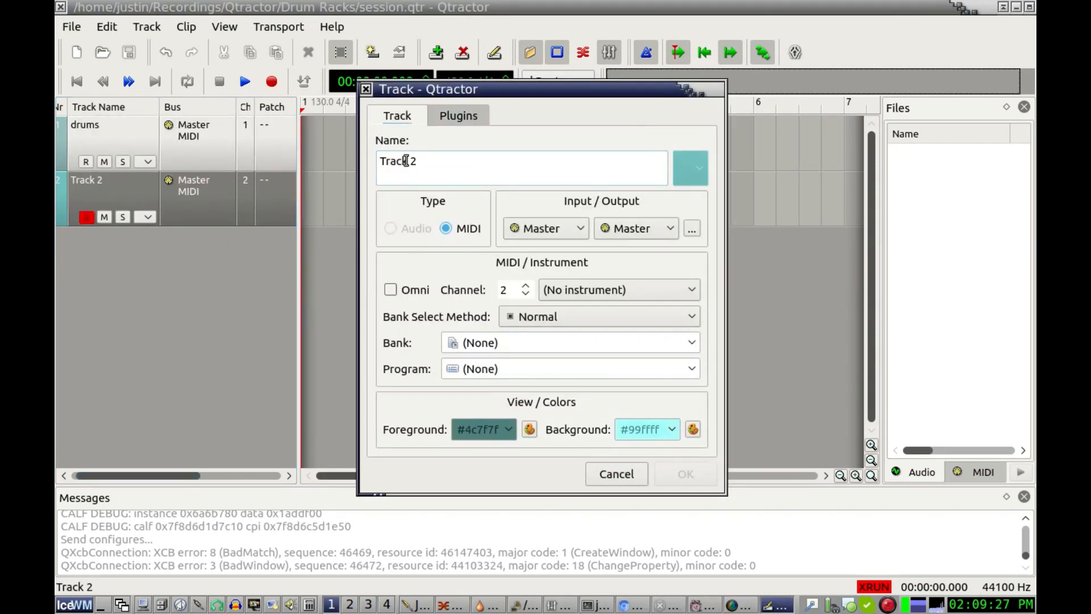
pyautogui.moveTo(427, 166); pyautogui.dragTo(333, 162)
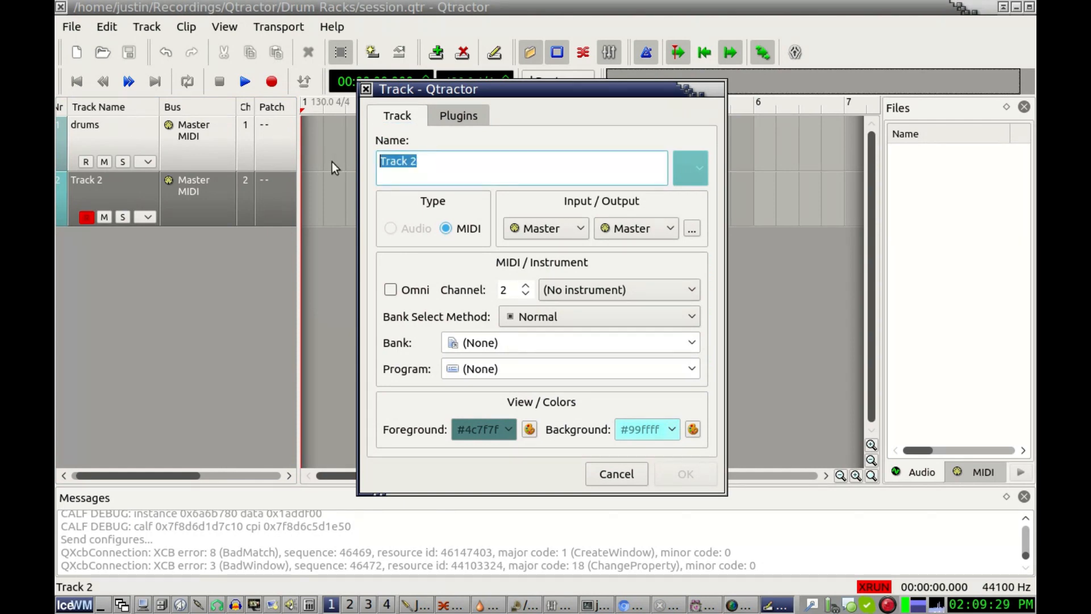
pyautogui.write('Drums 2')
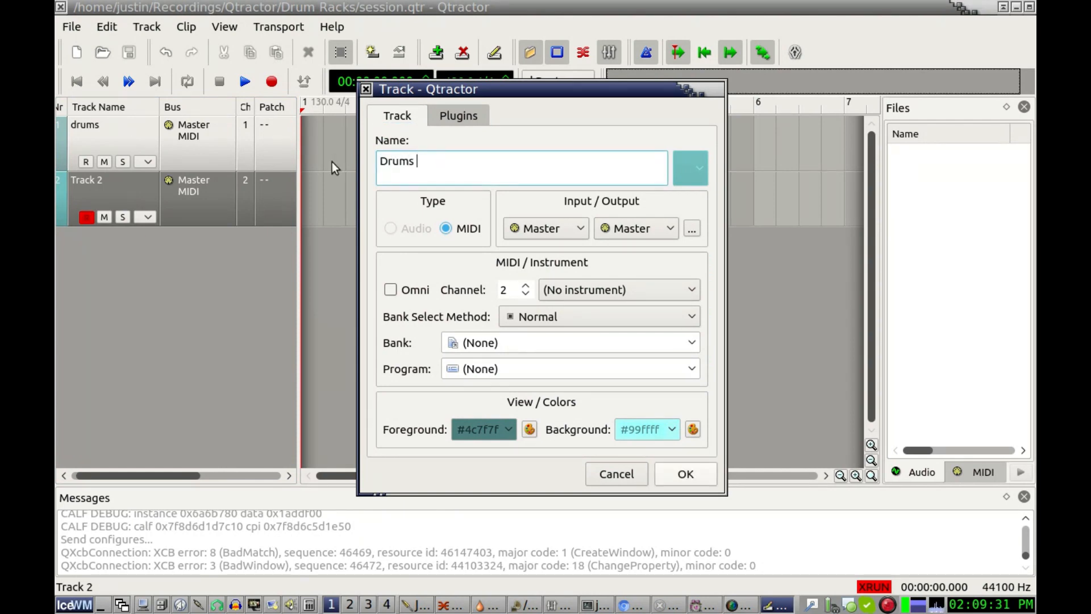
pyautogui.click(482, 116)
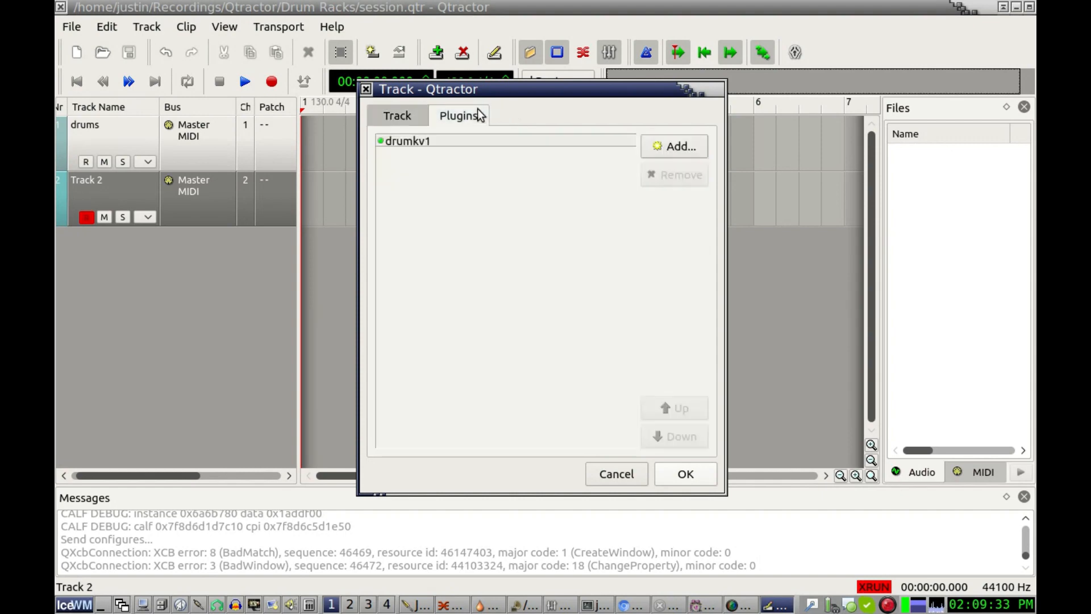
pyautogui.doubleClick(435, 140)
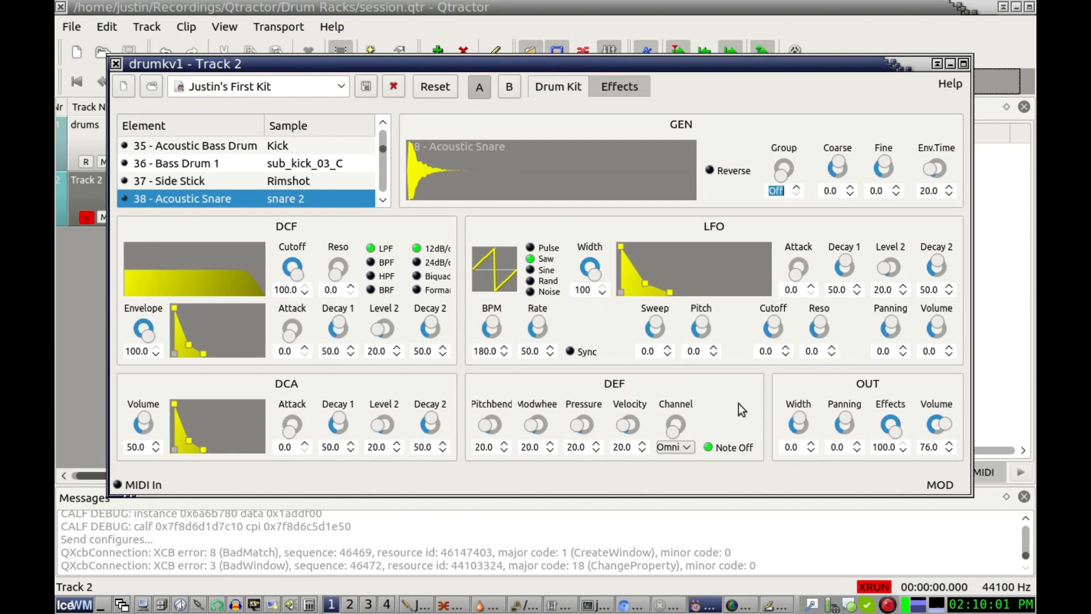
# Step: Launch the Cheese webcam viewer and set its window layer to stay above the other windows
pyautogui.hotkey('ctrl', 'alt', 'space')
pyautogui.write('cheese')
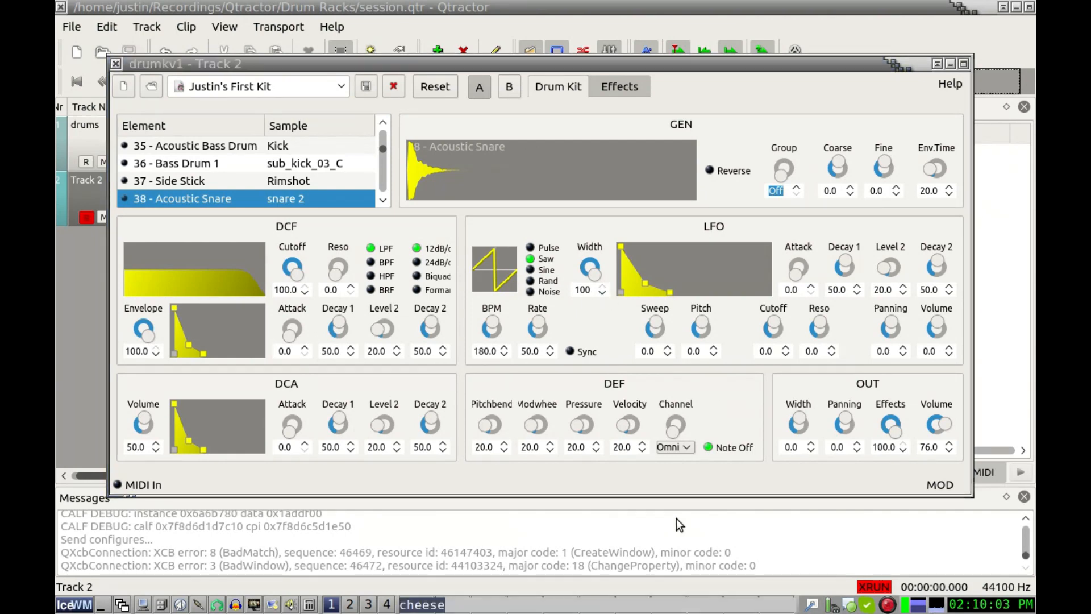
pyautogui.press('Return')
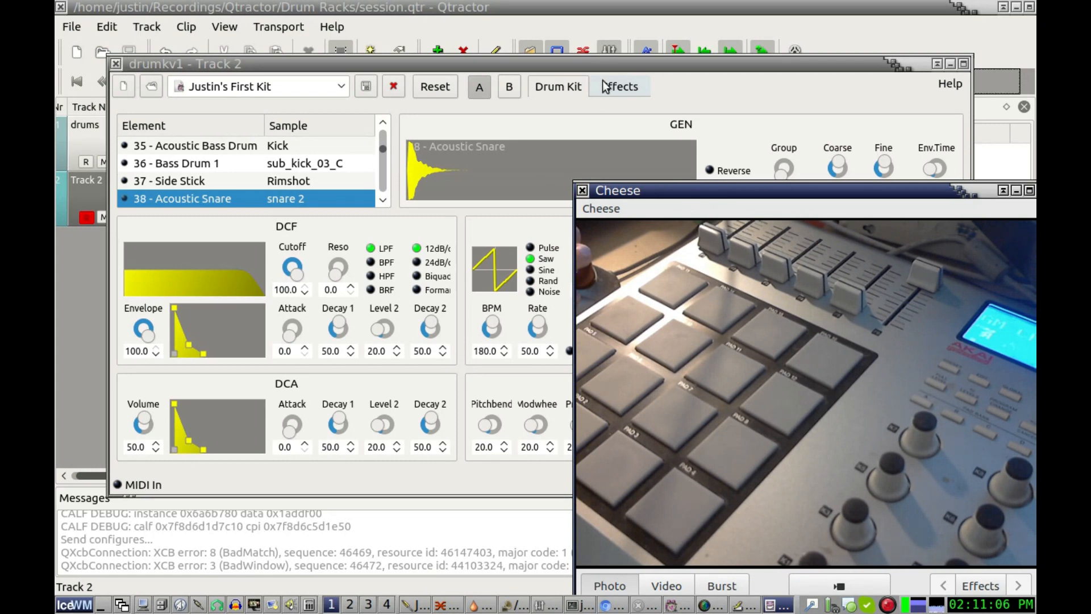
pyautogui.rightClick(799, 187)
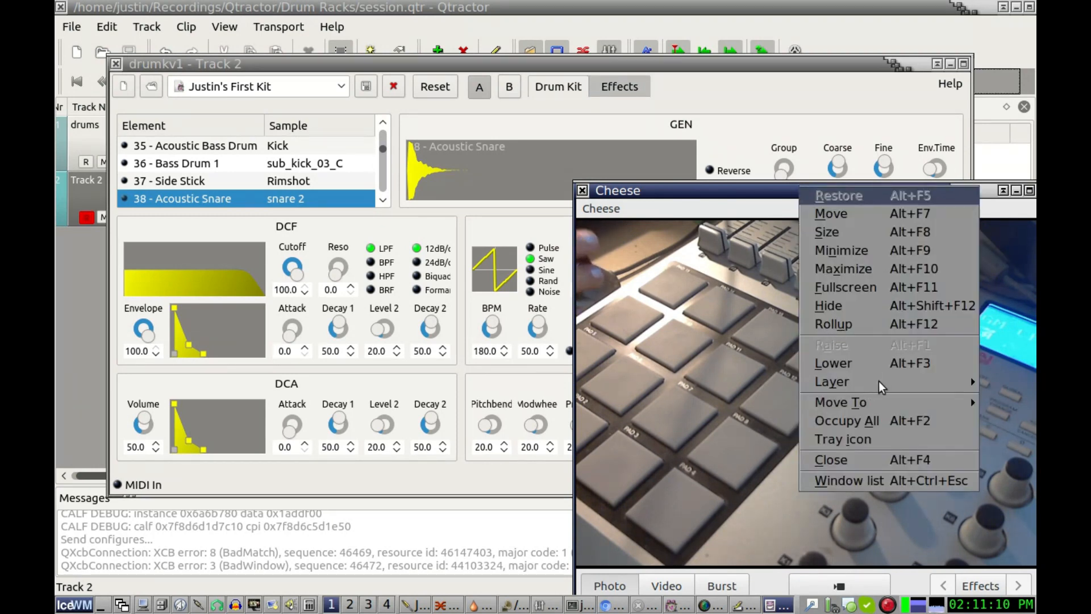
pyautogui.moveTo(881, 386)
pyautogui.click(767, 433)
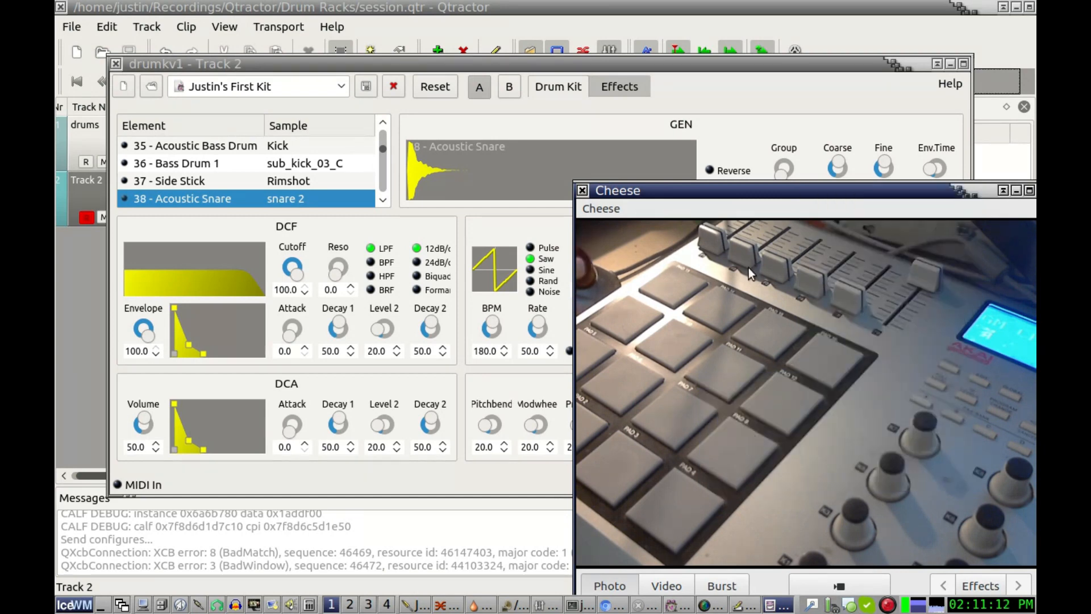
# Step: Move the drumkv1 window toward the screen's upper edge and shrink the Cheese window into the lower corner, exposing the plugin's controls
pyautogui.click(633, 62)
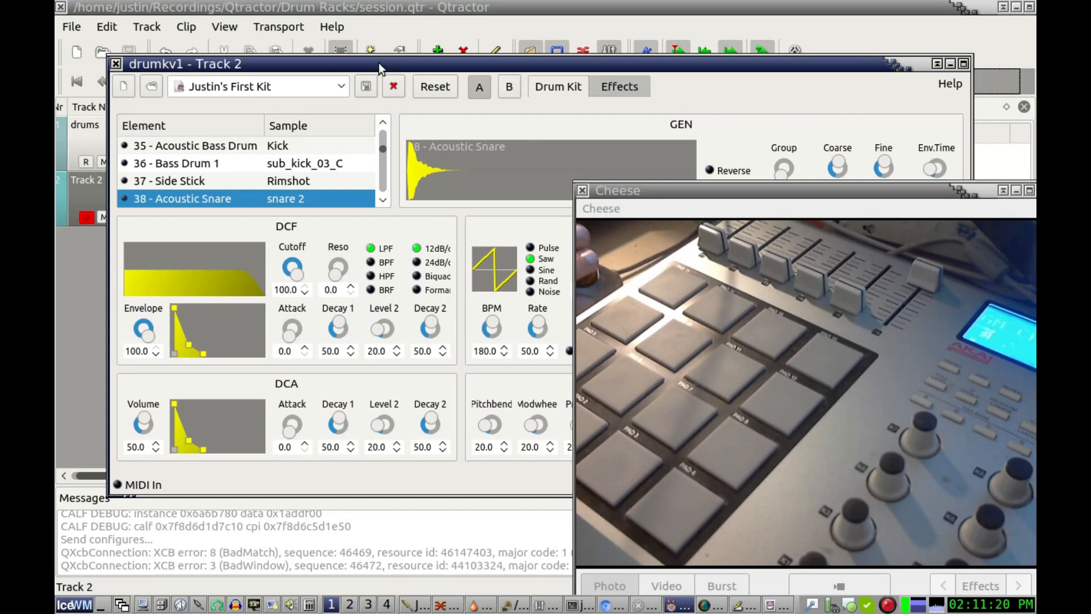
pyautogui.moveTo(378, 63); pyautogui.dragTo(346, 41)
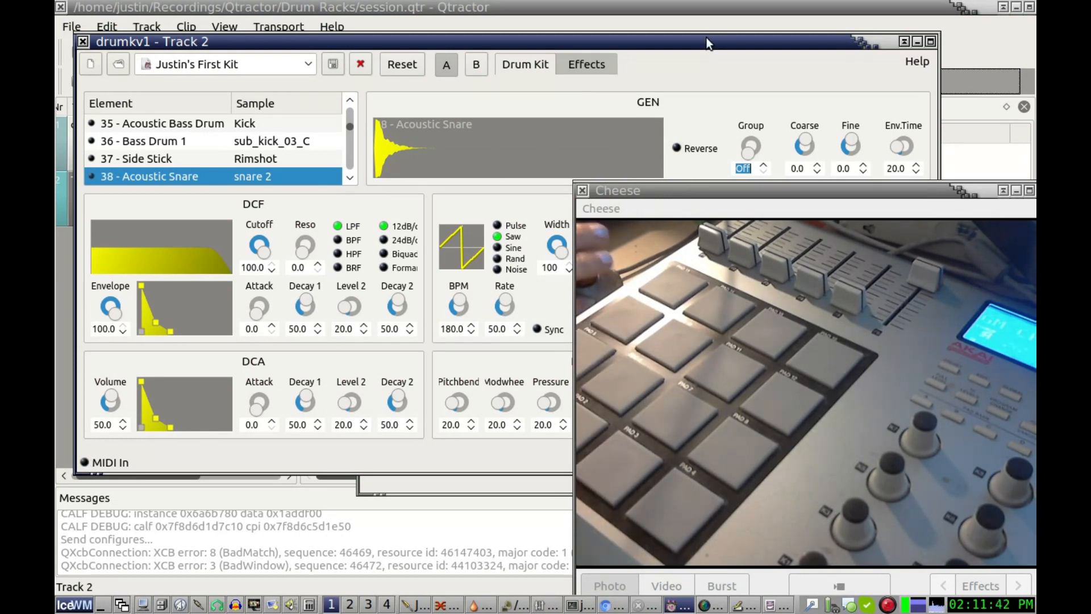
pyautogui.moveTo(689, 186); pyautogui.dragTo(862, 294)
pyautogui.moveTo(946, 335); pyautogui.dragTo(883, 368)
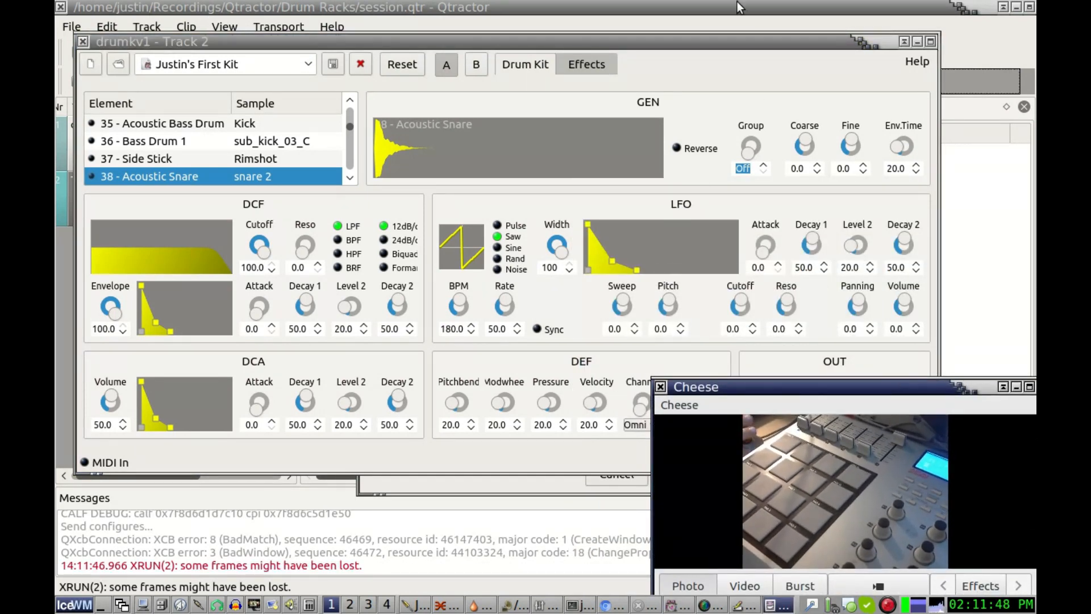
pyautogui.moveTo(743, 39); pyautogui.dragTo(739, 24)
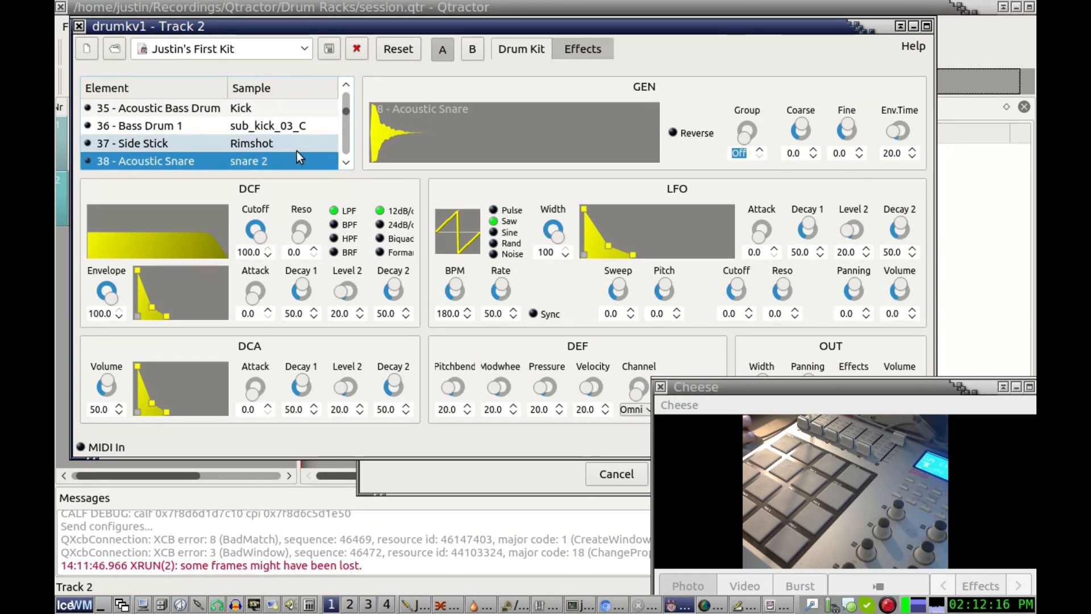
# Step: Inspect the samples and waveforms of kit elements 36 Bass Drum 1 through 39 Hand Clap, including the notes that follow
pyautogui.click(346, 162)
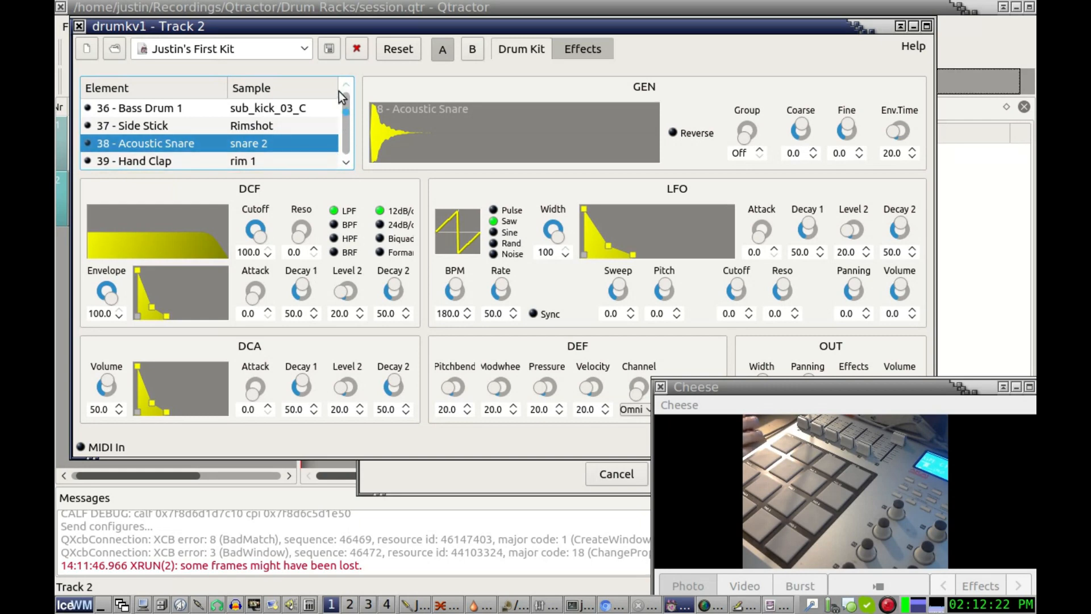
pyautogui.click(268, 107)
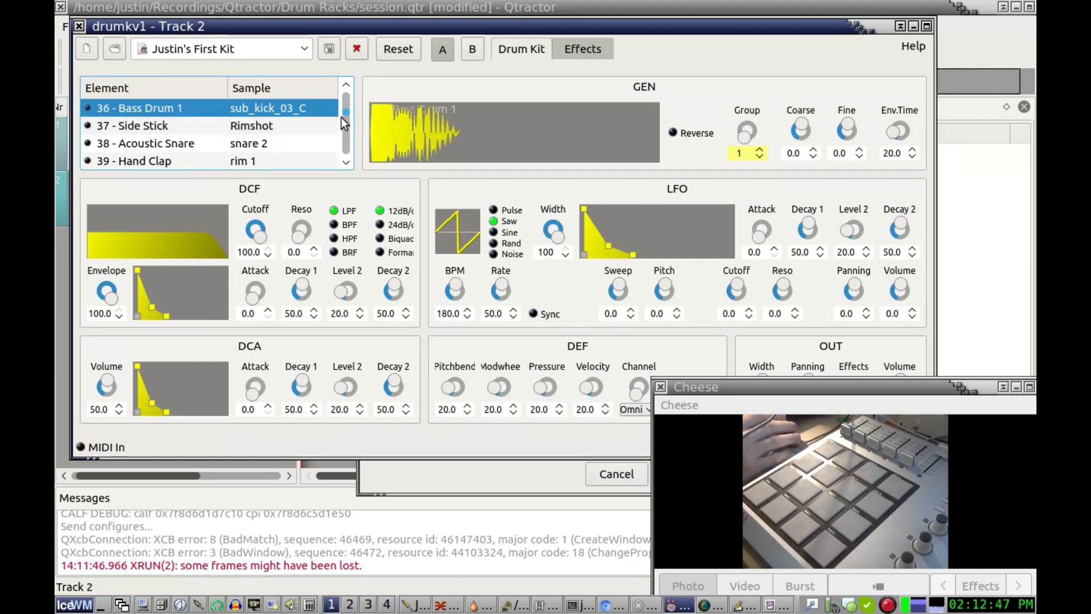
pyautogui.click(174, 124)
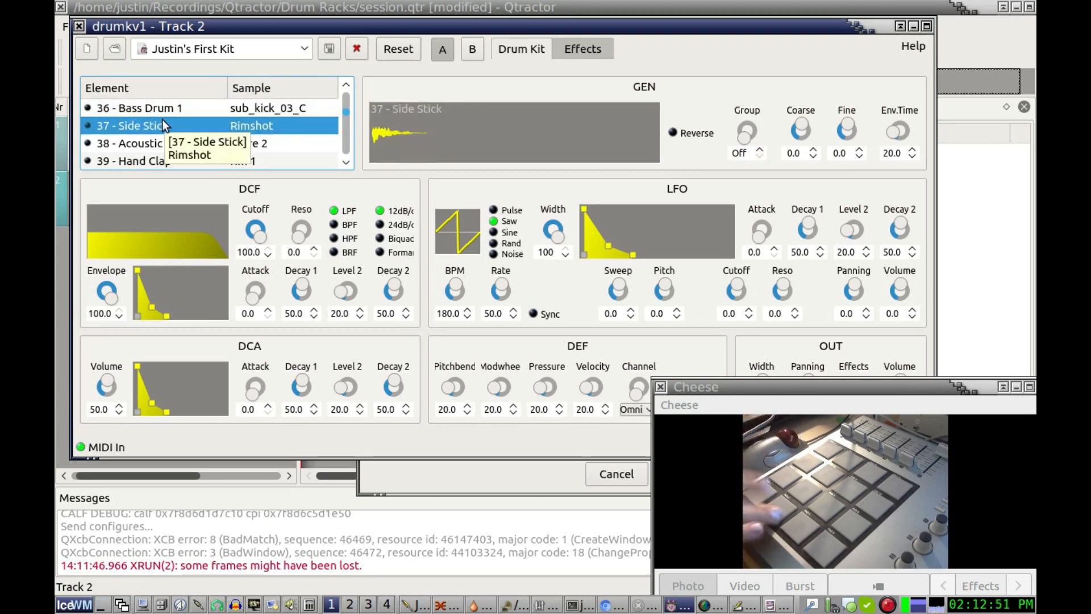
pyautogui.click(149, 142)
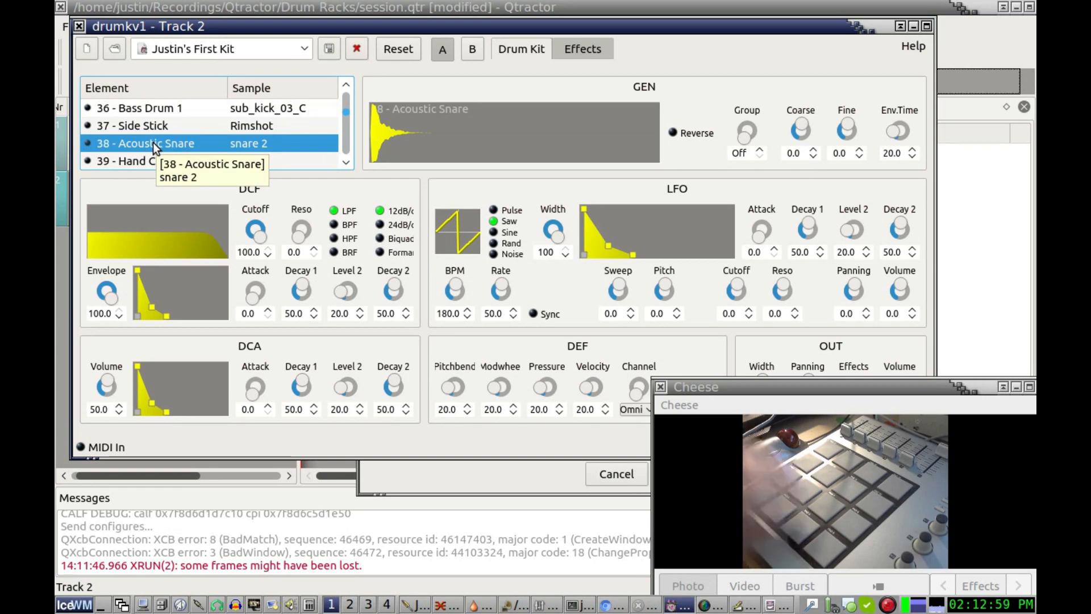
pyautogui.click(127, 162)
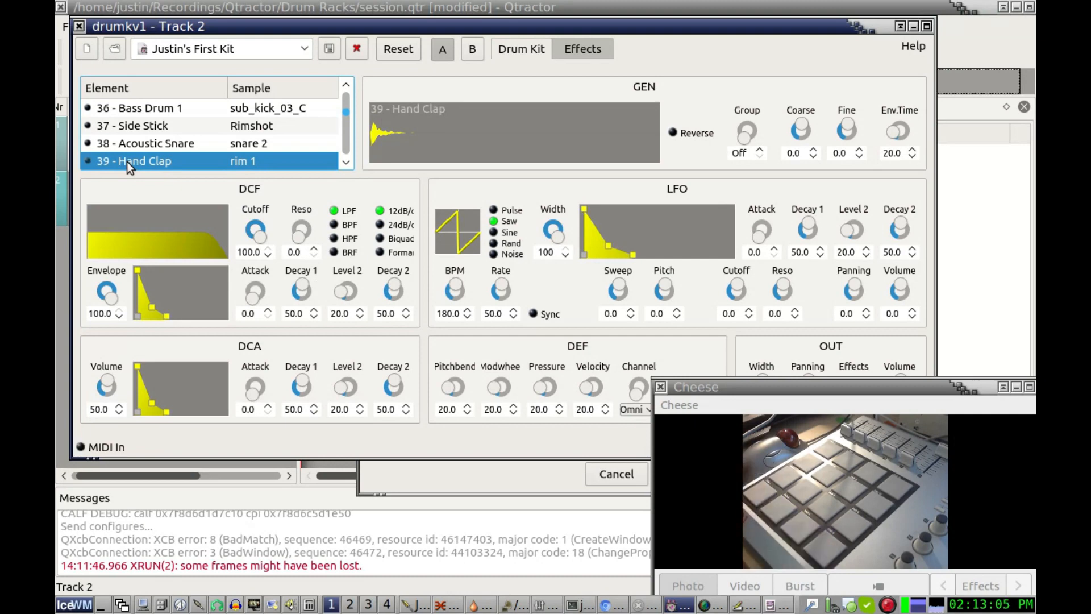
pyautogui.click(346, 162)
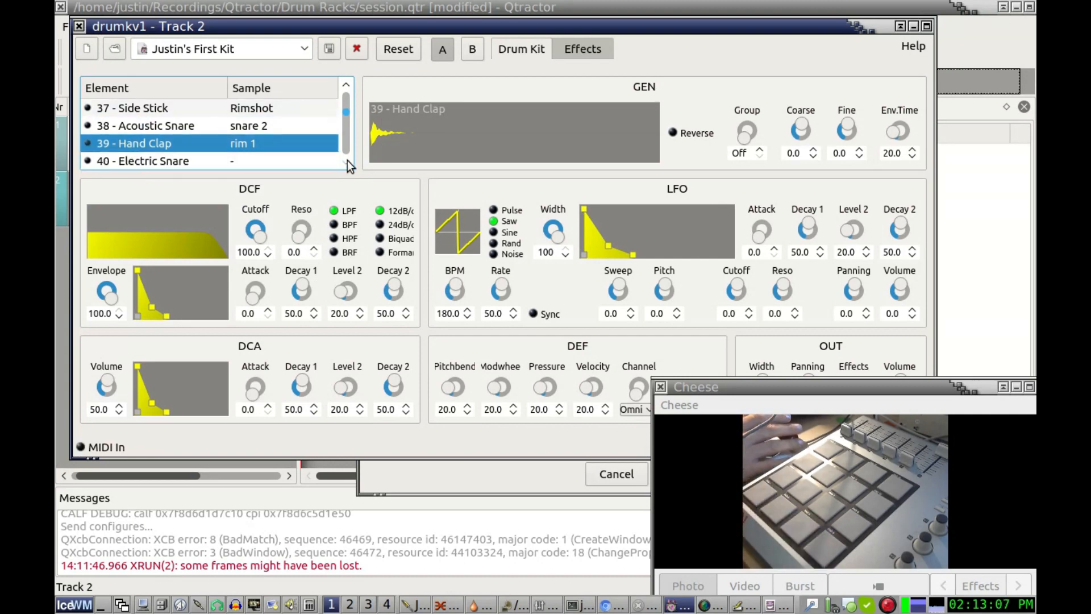
pyautogui.click(346, 161)
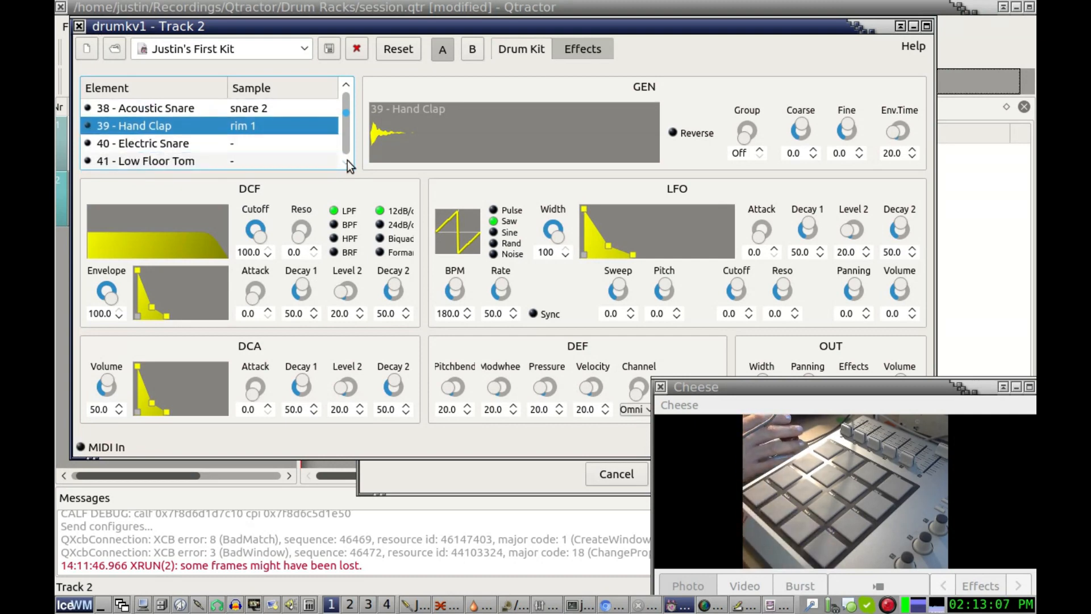
pyautogui.click(346, 89)
pyautogui.click(345, 89)
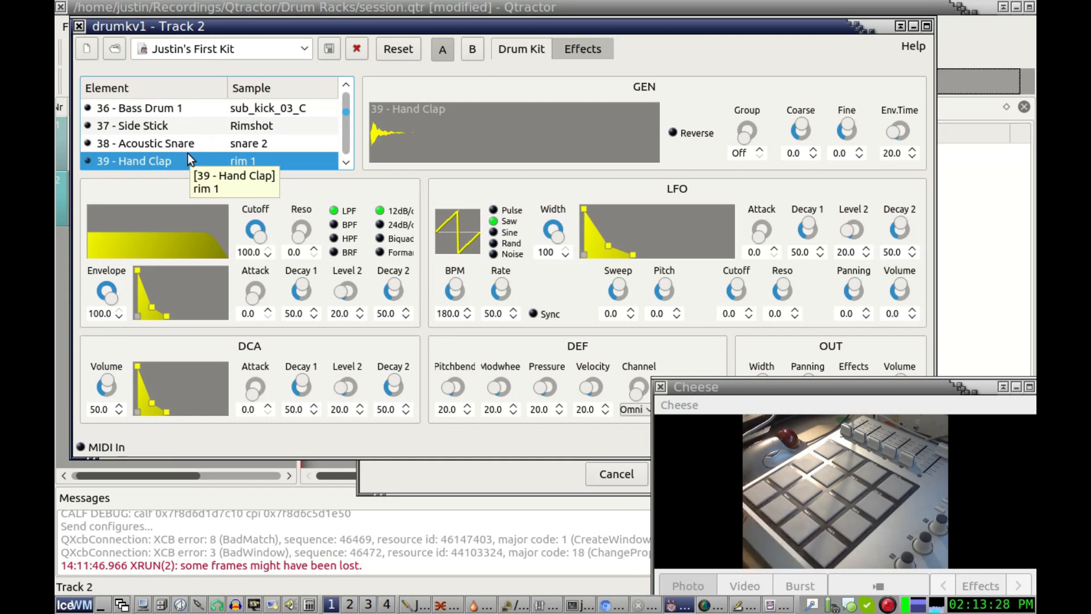
# Step: Try the kit's reverb with Wet off, set Wet to 61, and return to the Drum Kit settings
pyautogui.click(581, 50)
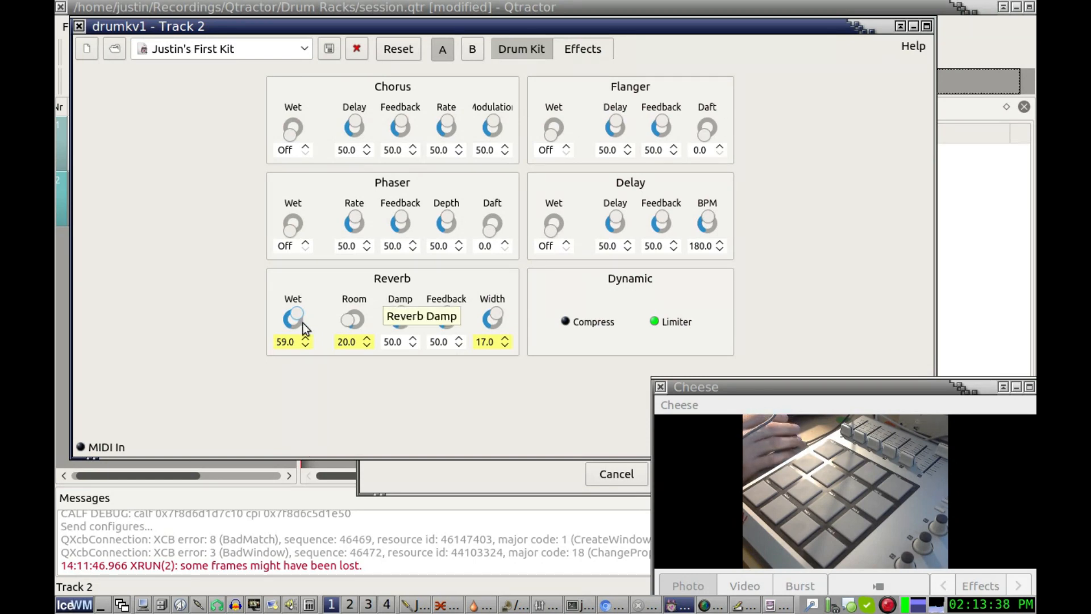
pyautogui.moveTo(294, 314); pyautogui.dragTo(283, 365)
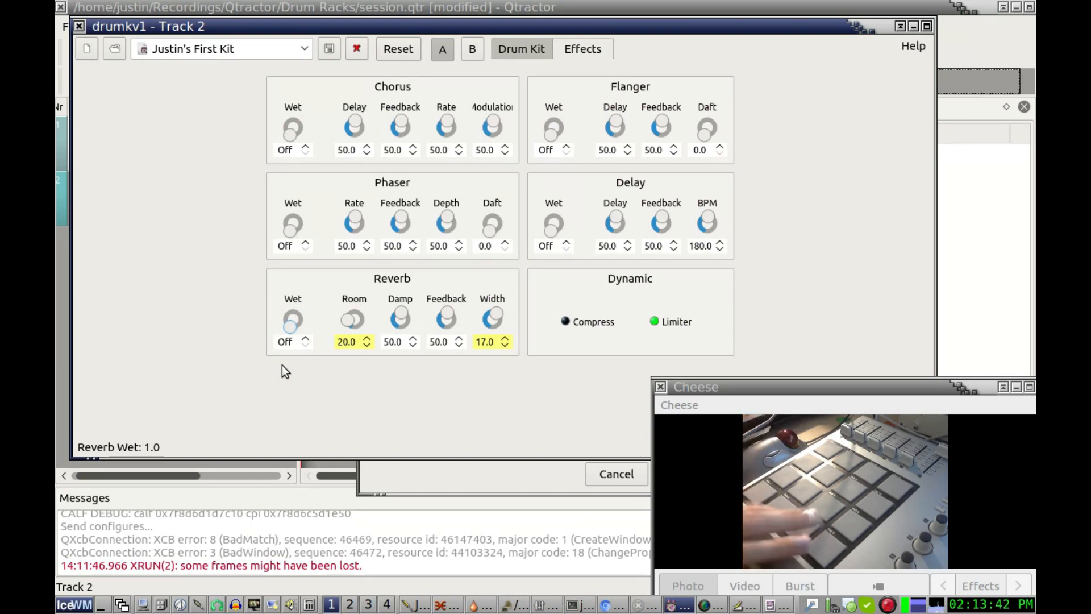
pyautogui.moveTo(288, 327)
pyautogui.mouseDown()
pyautogui.moveTo(295, 306)
pyautogui.moveTo(303, 310)
pyautogui.mouseUp()
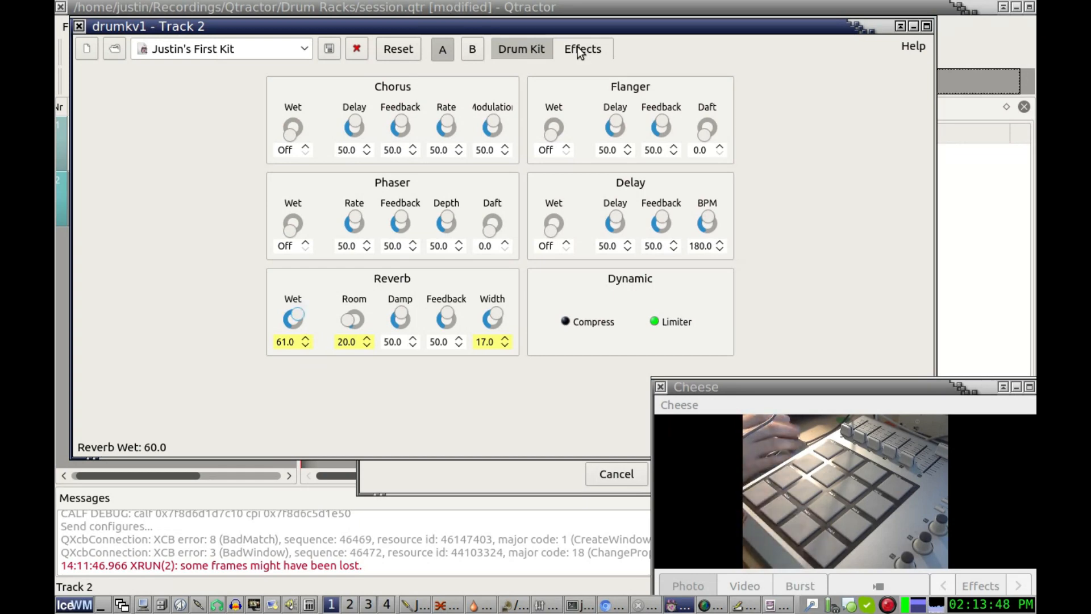
pyautogui.click(512, 50)
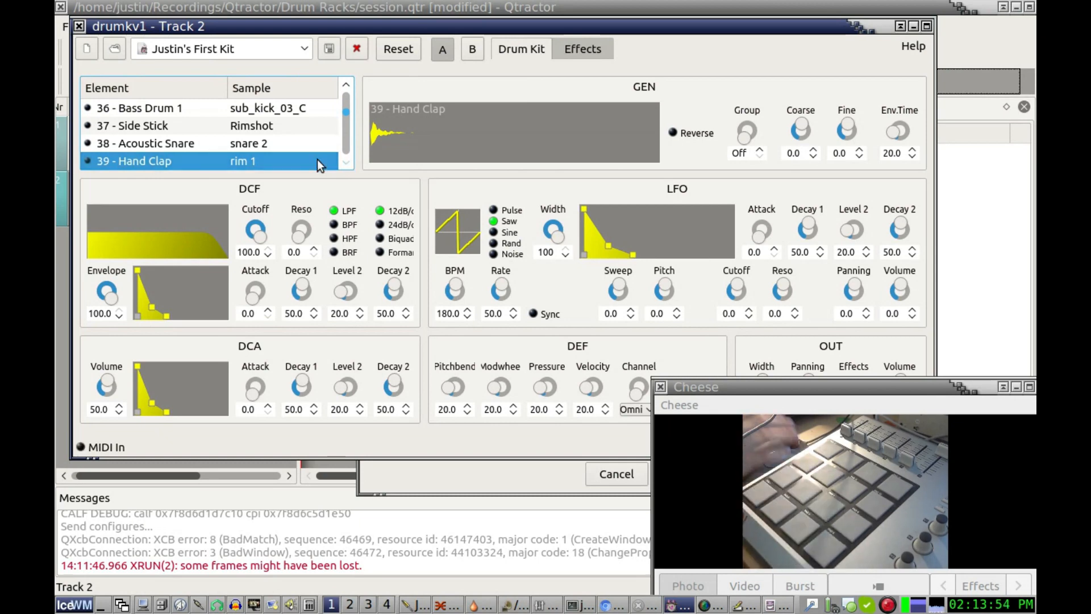
# Step: Load the sample closed hat tip.wav into kit element 40 - Electric Snare
pyautogui.click(346, 162)
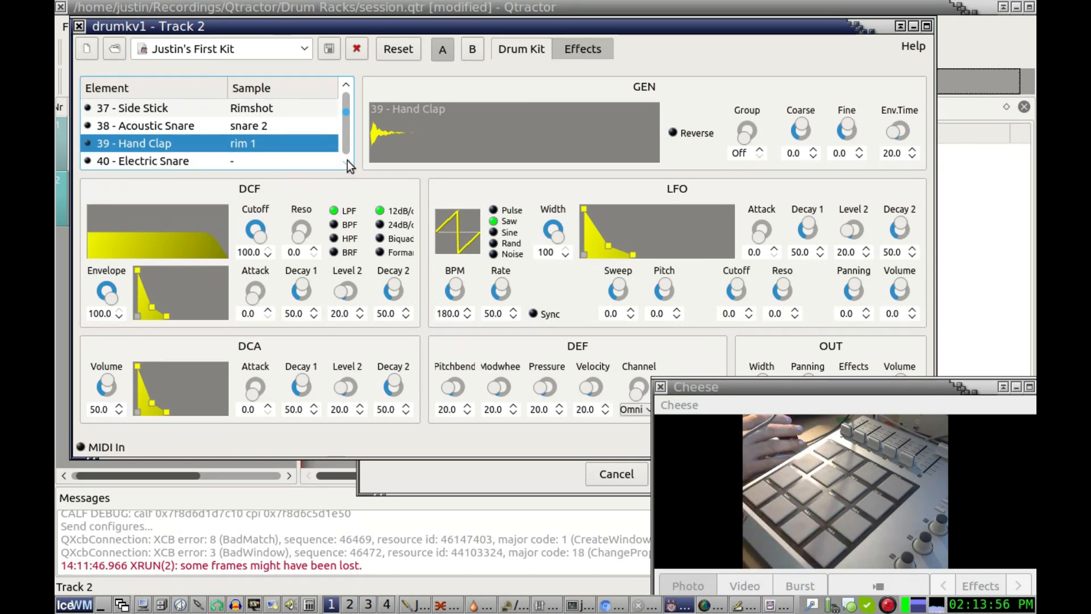
pyautogui.click(347, 161)
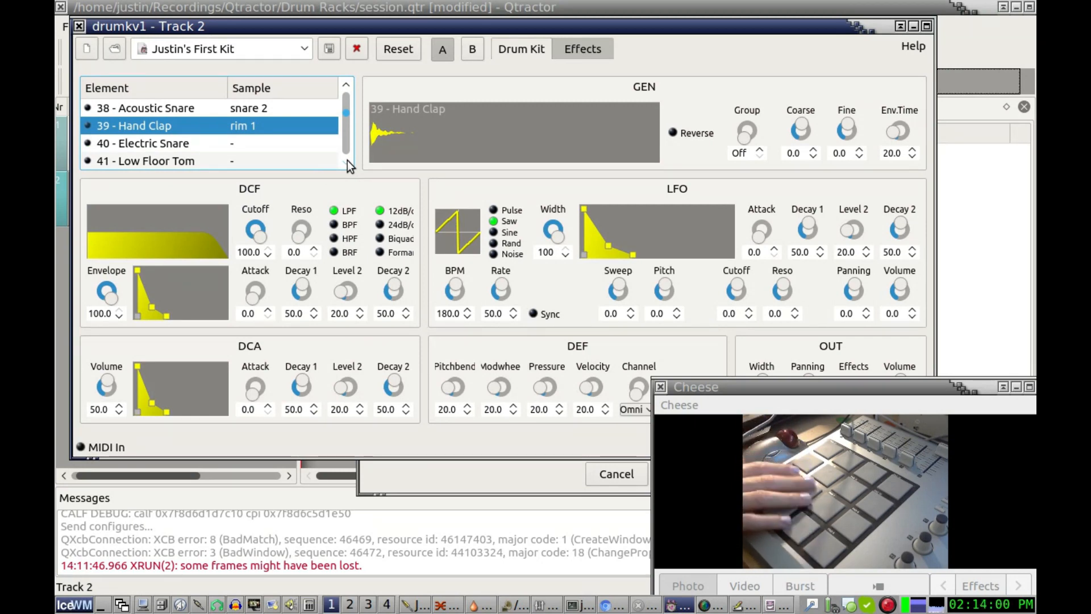
pyautogui.click(151, 144)
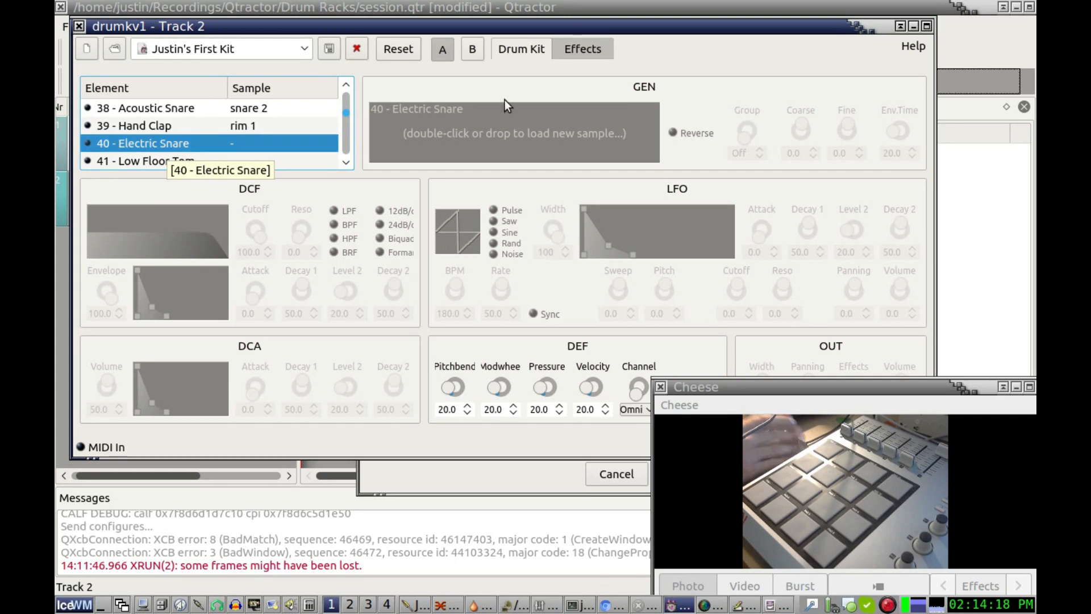
pyautogui.doubleClick(493, 122)
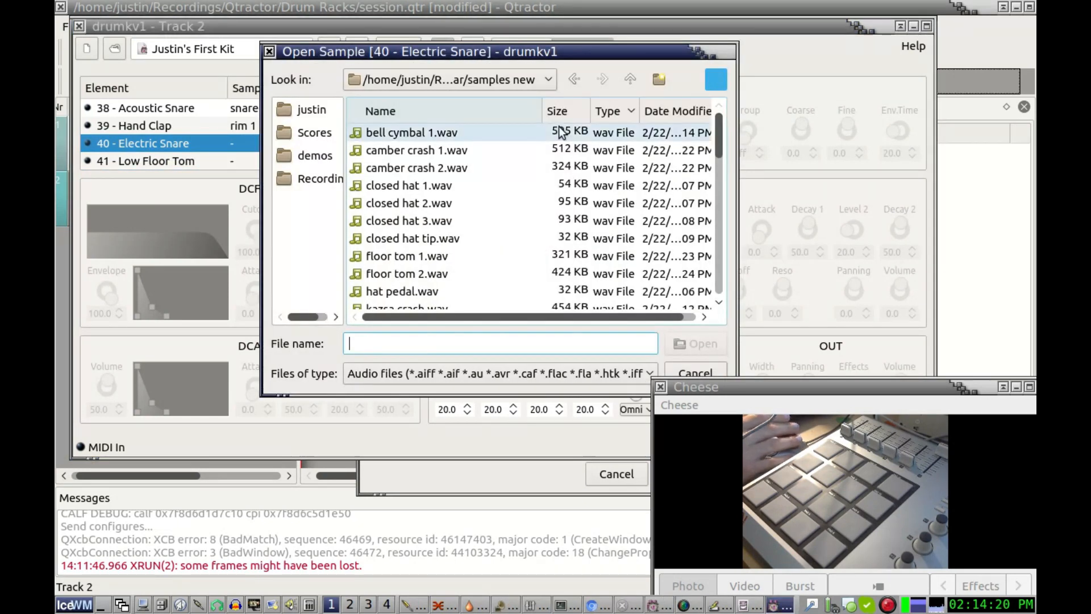
pyautogui.moveTo(719, 136); pyautogui.dragTo(719, 186)
pyautogui.click(384, 217)
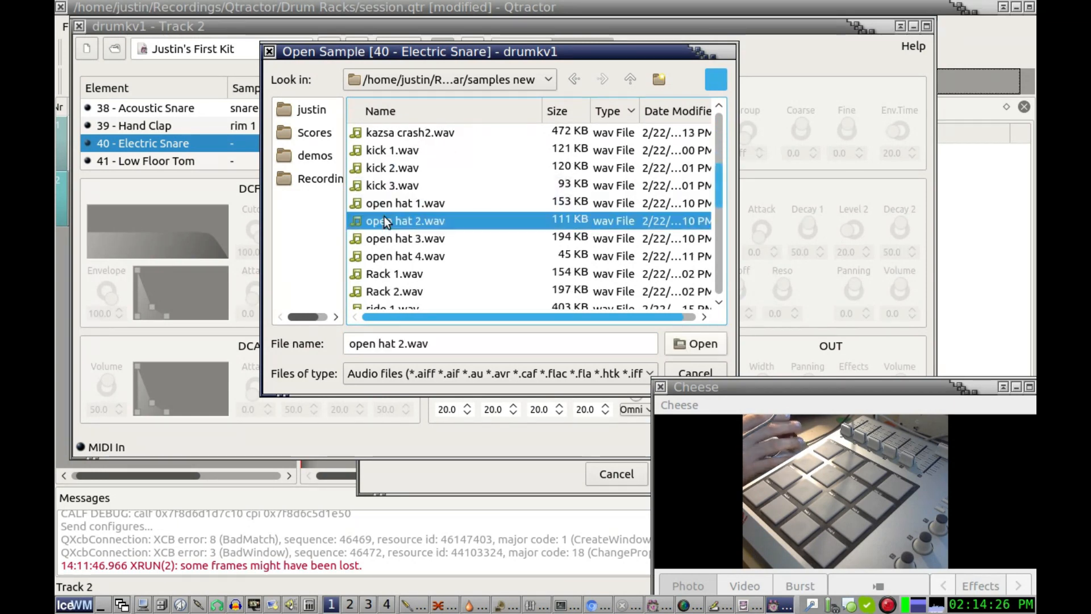
pyautogui.click(413, 241)
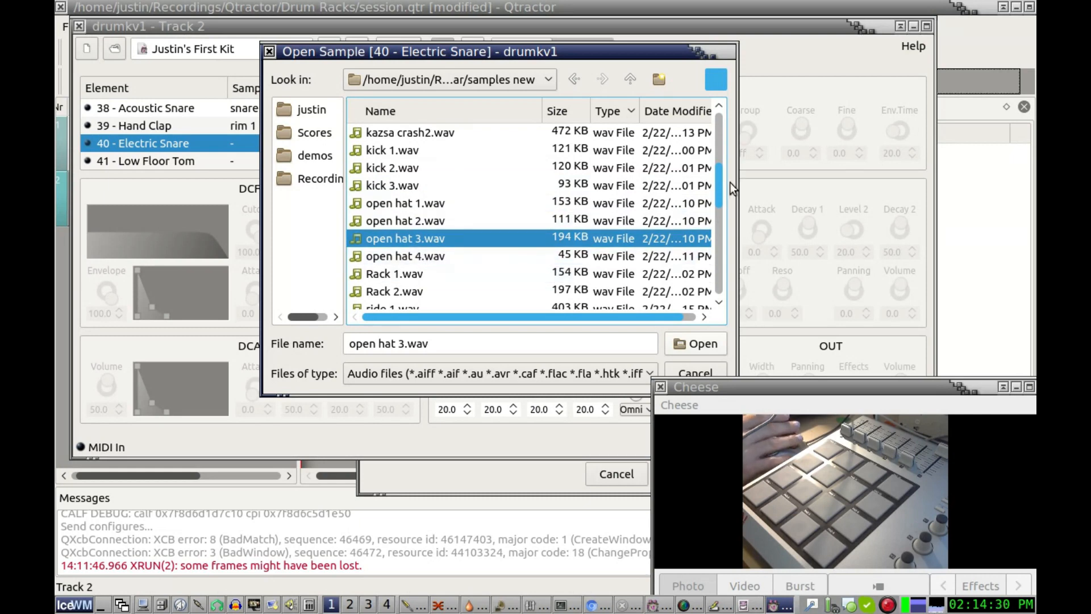
pyautogui.moveTo(718, 186); pyautogui.dragTo(715, 141)
pyautogui.click(400, 221)
pyautogui.click(698, 343)
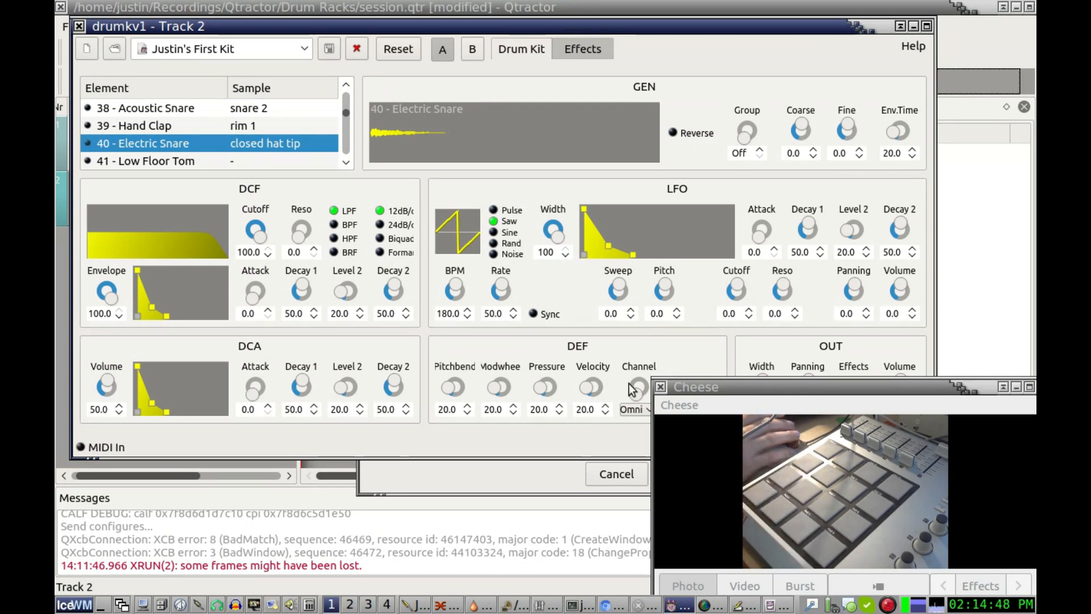
# Step: Close the Cheese window and set the output effects send of element 40 - Electric Snare to 0
pyautogui.click(660, 388)
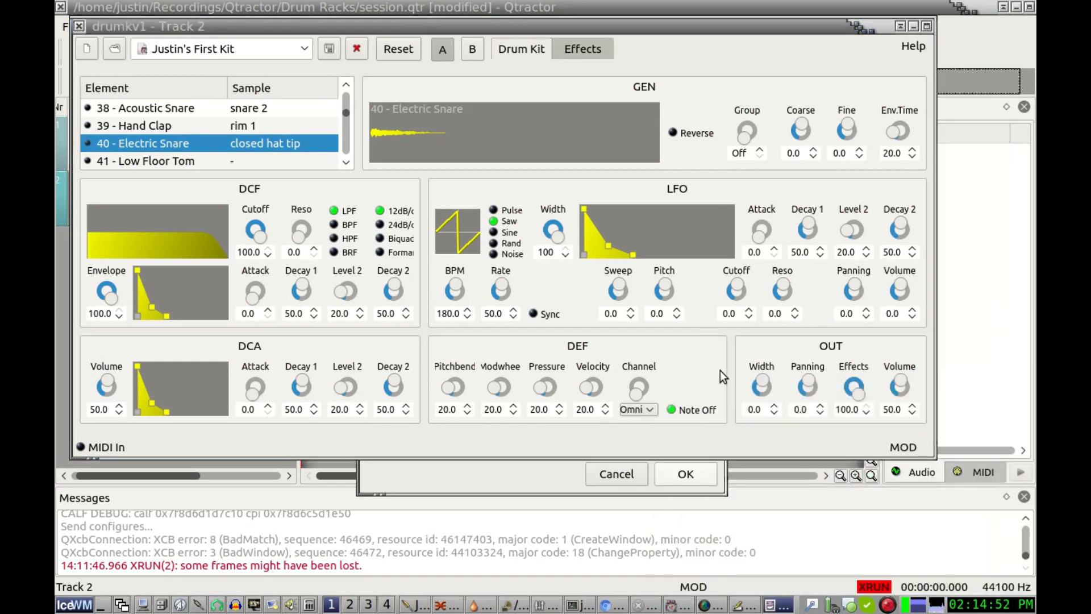
pyautogui.click(185, 142)
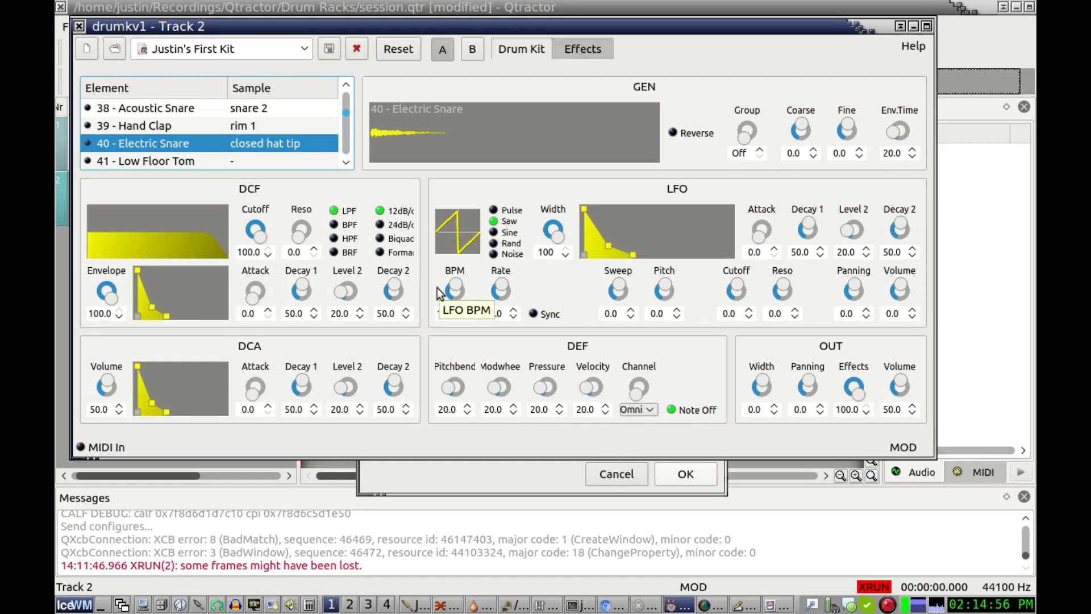
pyautogui.click(578, 52)
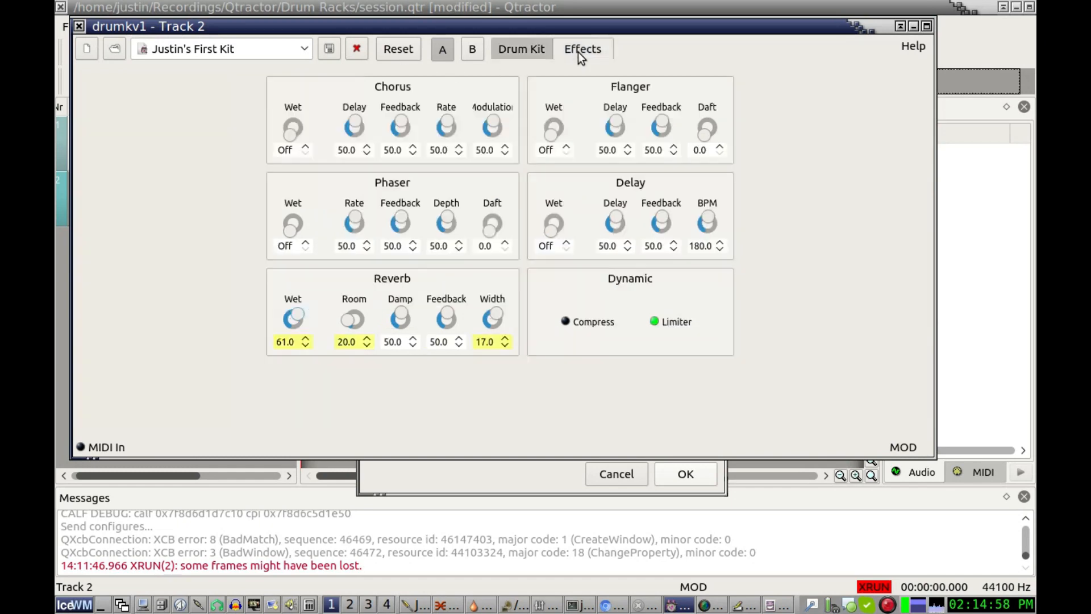
pyautogui.click(513, 50)
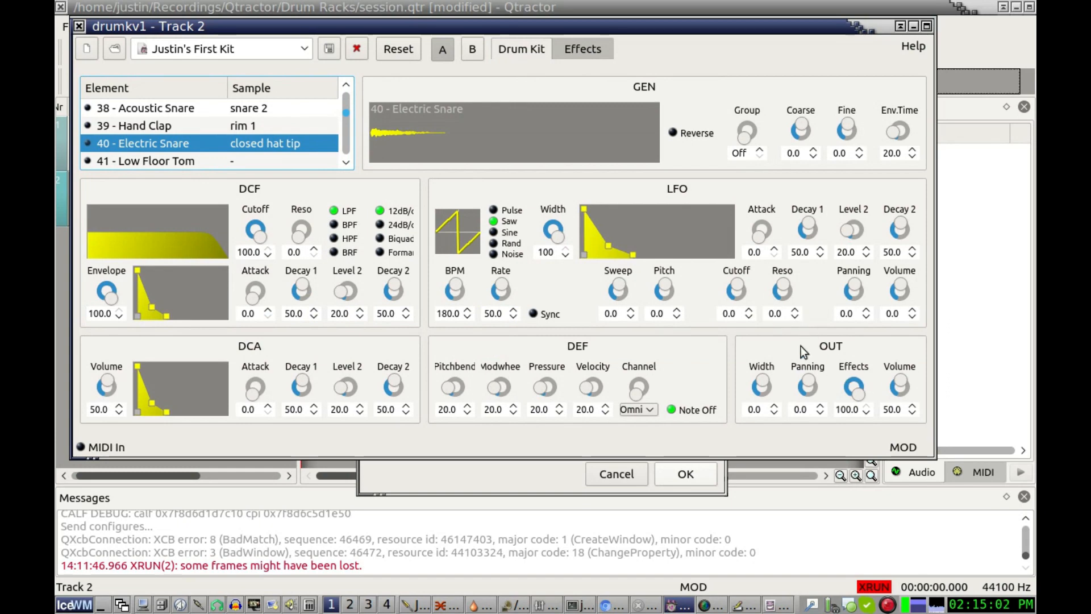
pyautogui.click(849, 389)
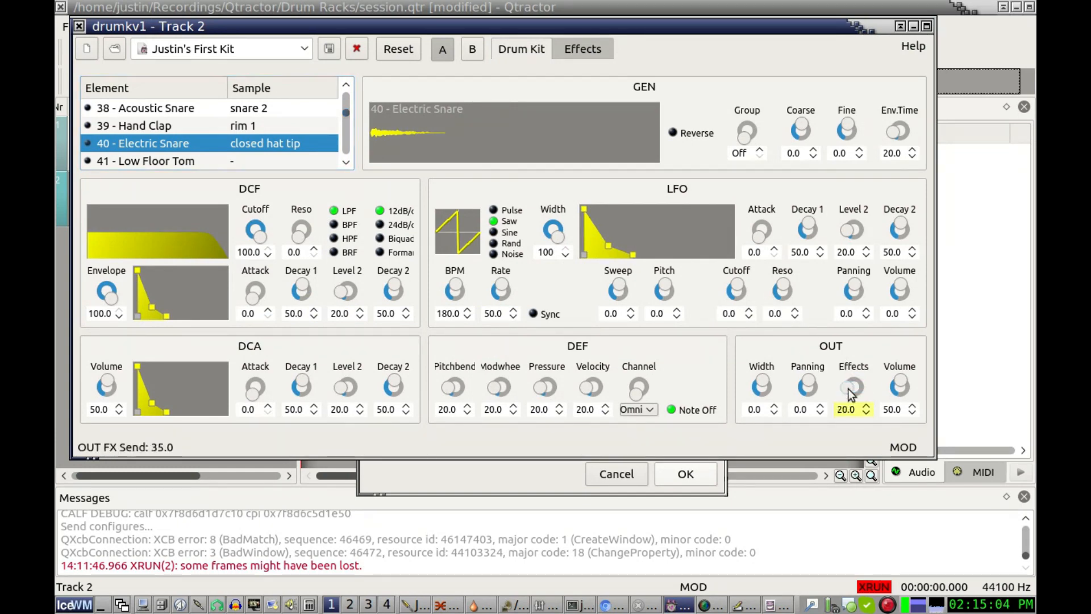
pyautogui.moveTo(856, 385); pyautogui.dragTo(852, 389)
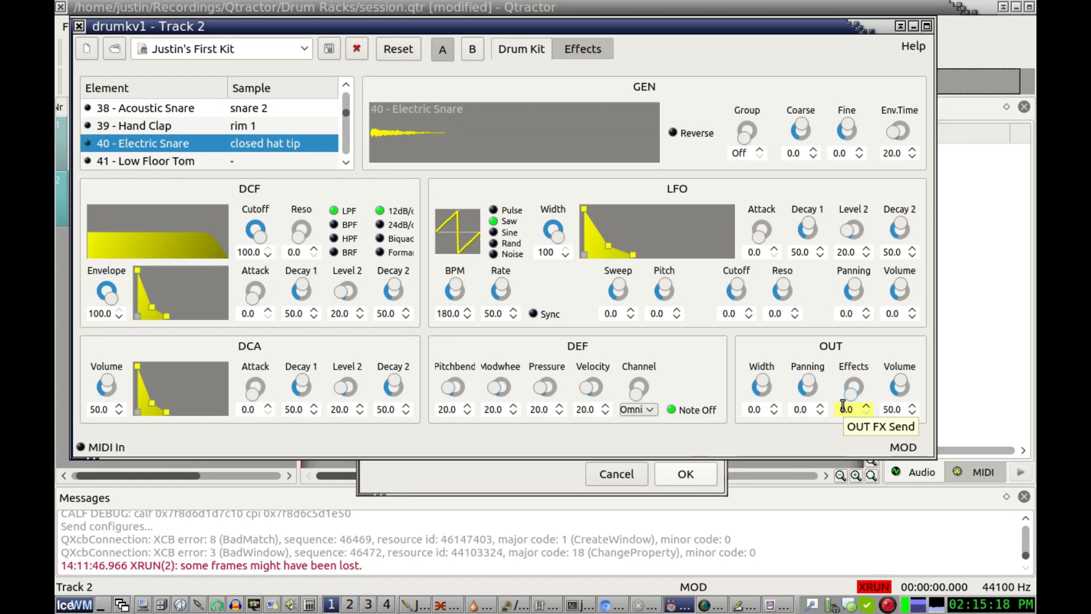
# Step: Load open hat 1.wav into element 41 - Low Floor Tom and set its output effects send to 0
pyautogui.click(346, 164)
pyautogui.click(206, 141)
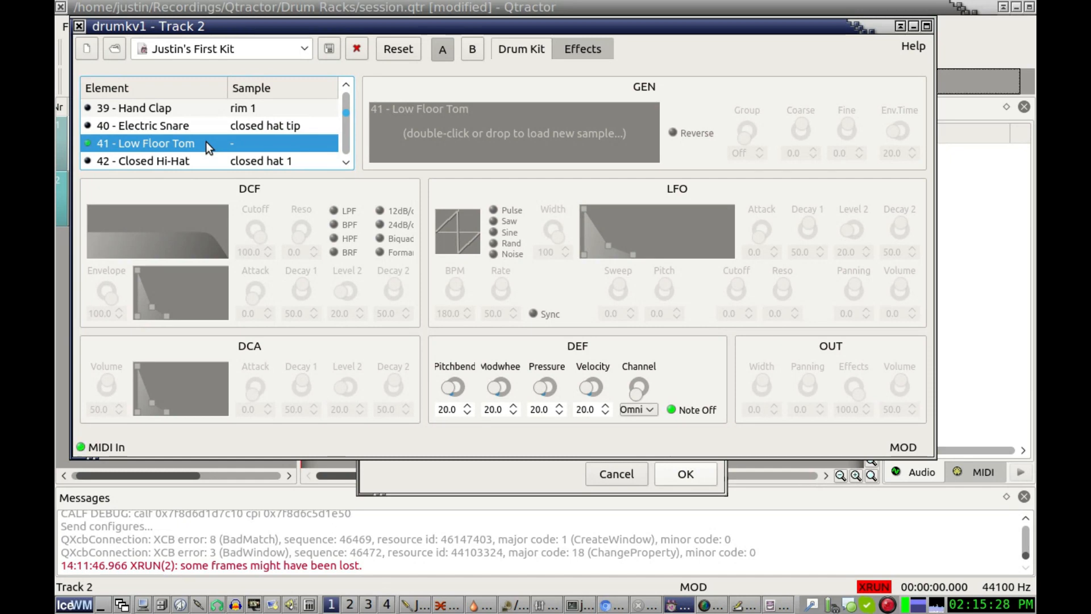
pyautogui.doubleClick(459, 131)
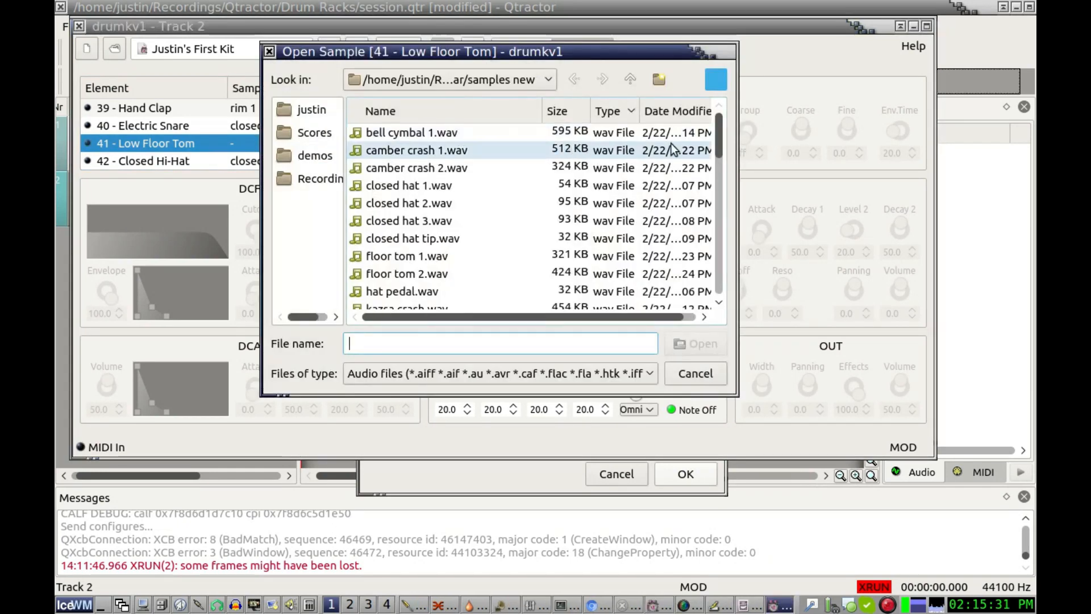
pyautogui.click(717, 147)
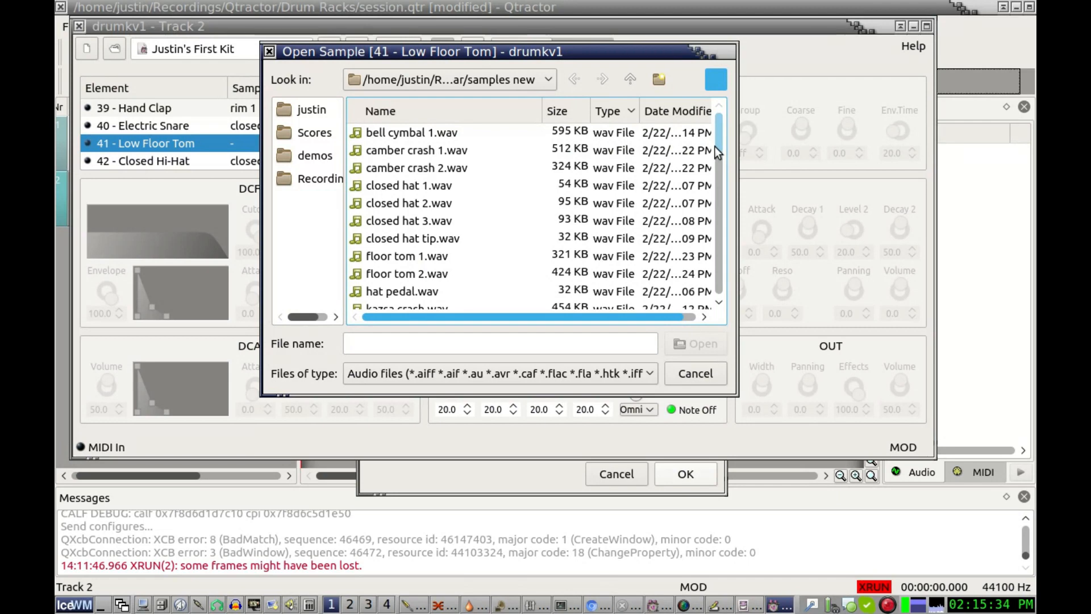
pyautogui.moveTo(714, 146); pyautogui.dragTo(726, 193)
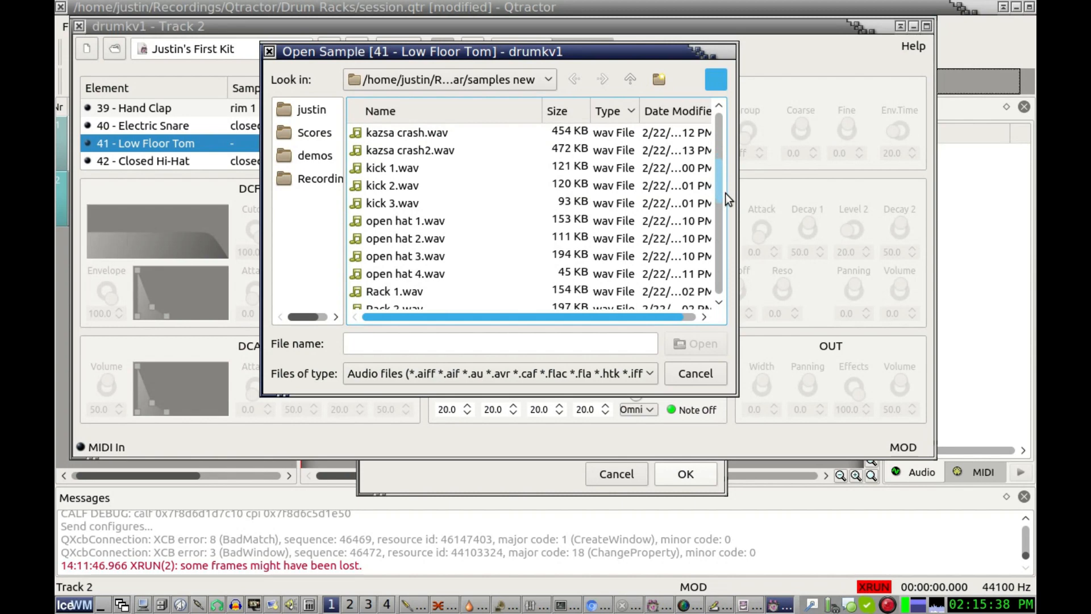
pyautogui.doubleClick(417, 221)
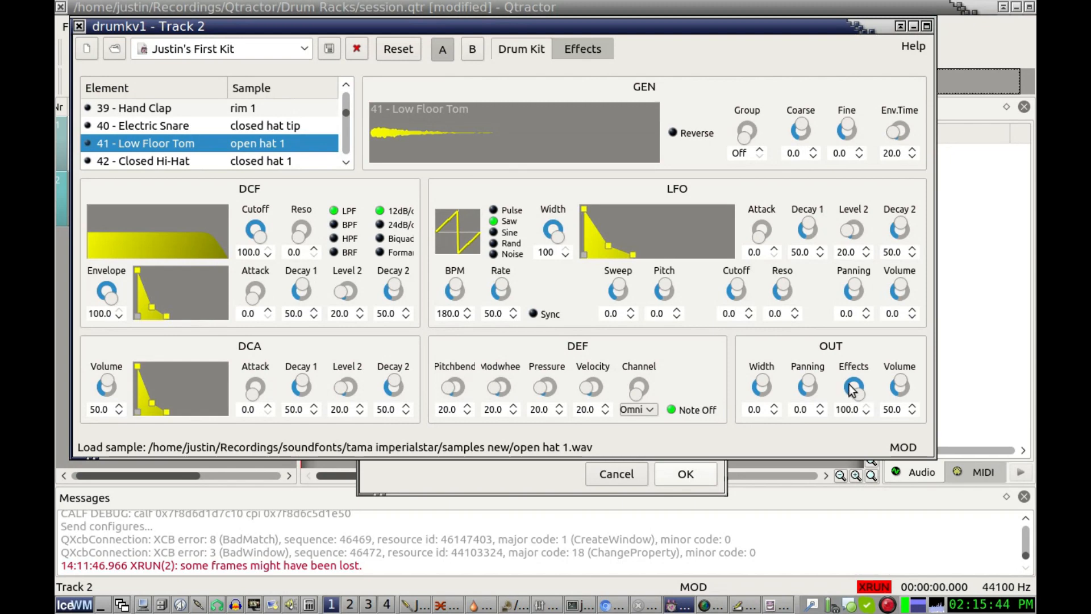
pyautogui.moveTo(852, 390); pyautogui.dragTo(843, 419)
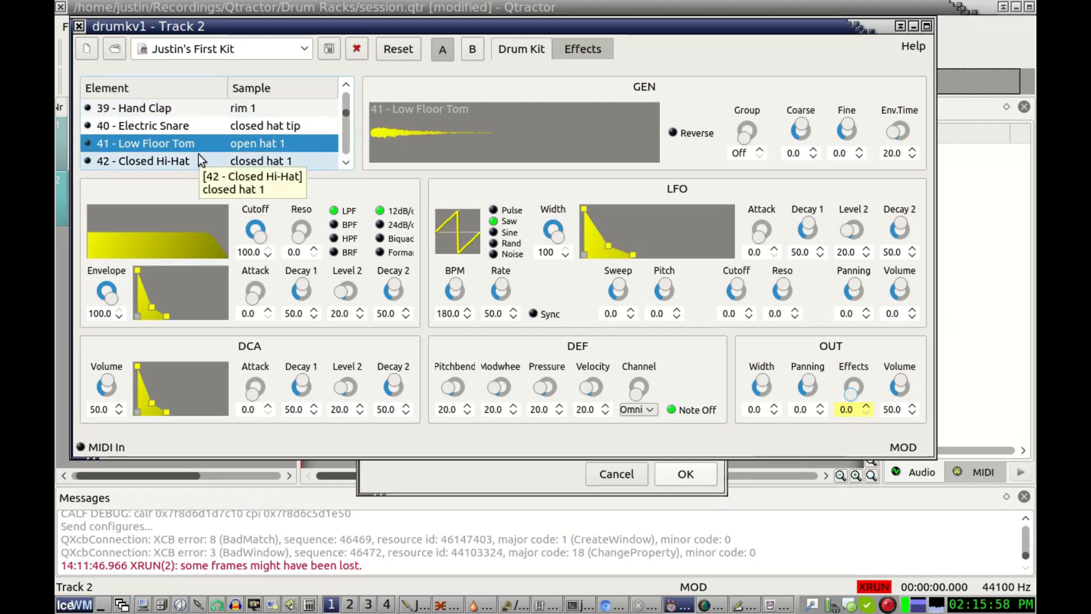
# Step: Check the 42 - Closed Hi-Hat element's settings and load ride 1.wav into element 43 - High Floor Tom
pyautogui.click(172, 162)
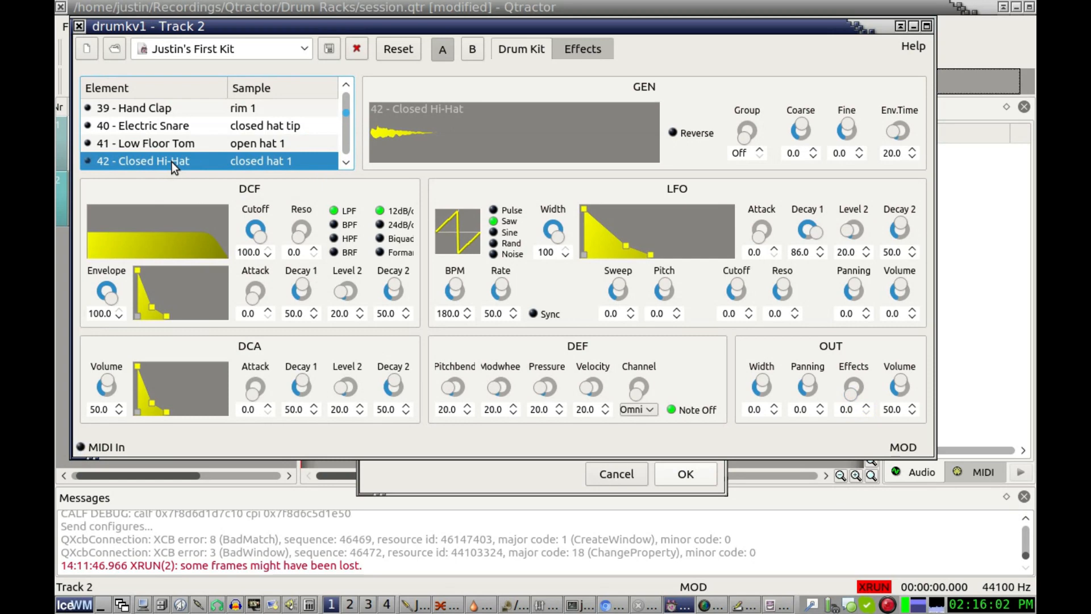
pyautogui.click(346, 163)
pyautogui.click(346, 164)
pyautogui.click(137, 144)
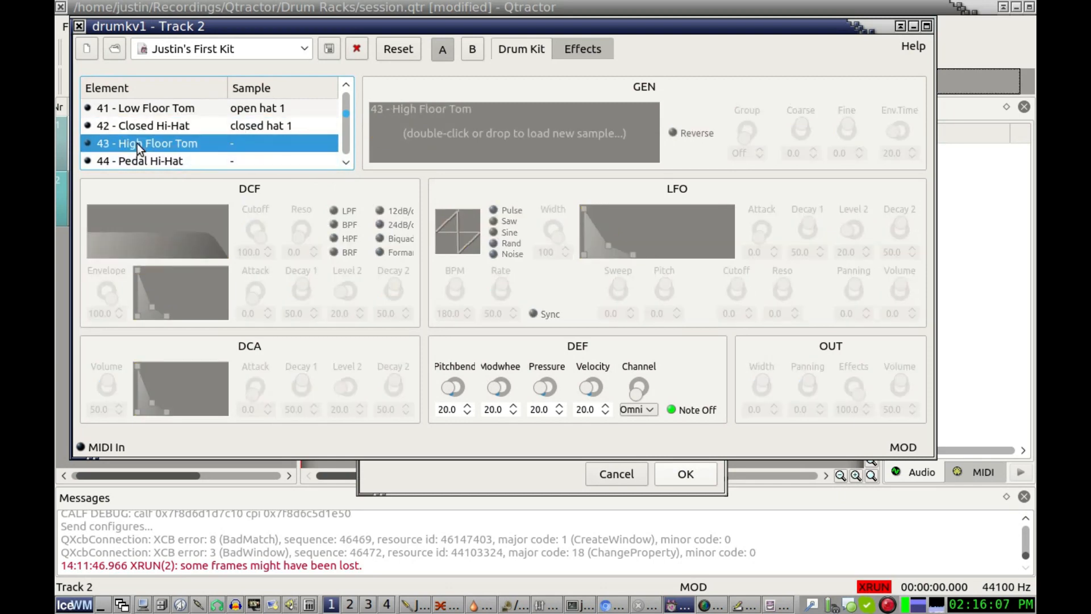
pyautogui.doubleClick(477, 138)
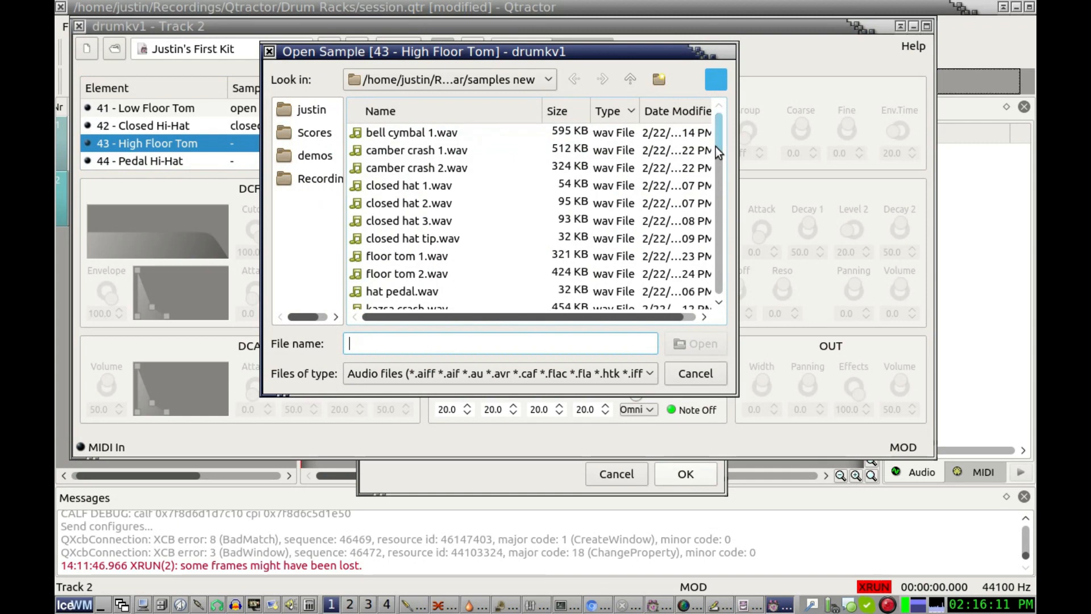
pyautogui.moveTo(715, 146); pyautogui.dragTo(727, 200)
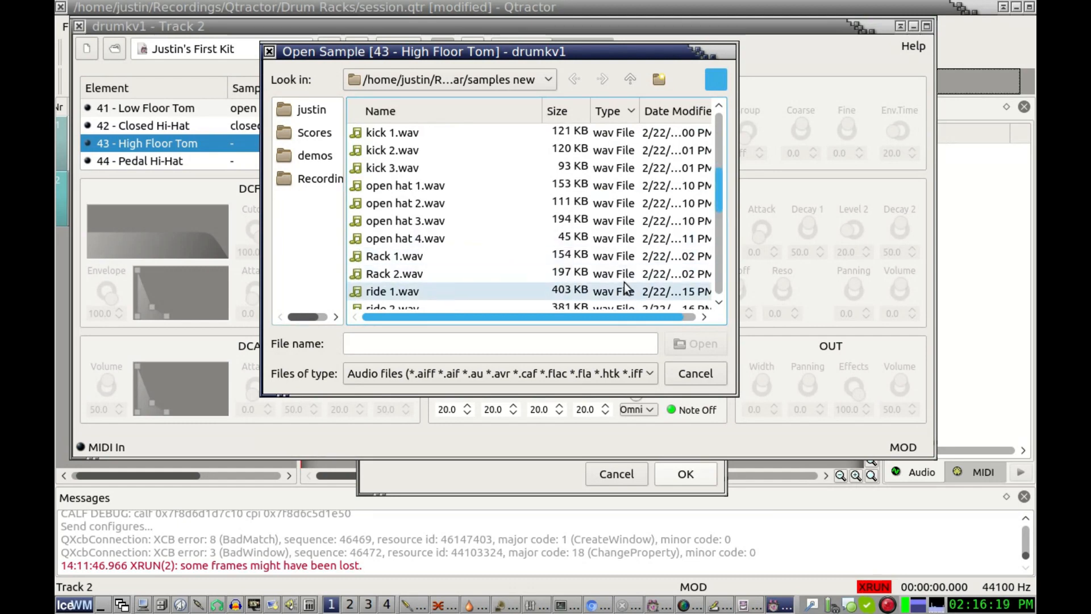
pyautogui.moveTo(722, 202); pyautogui.dragTo(719, 212)
pyautogui.click(417, 233)
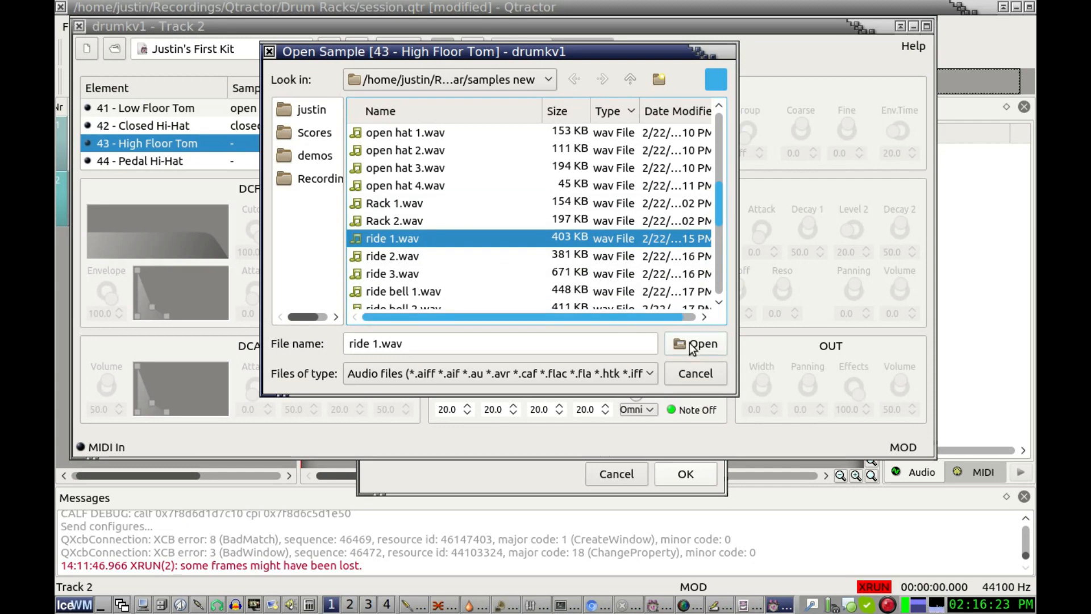
pyautogui.click(692, 346)
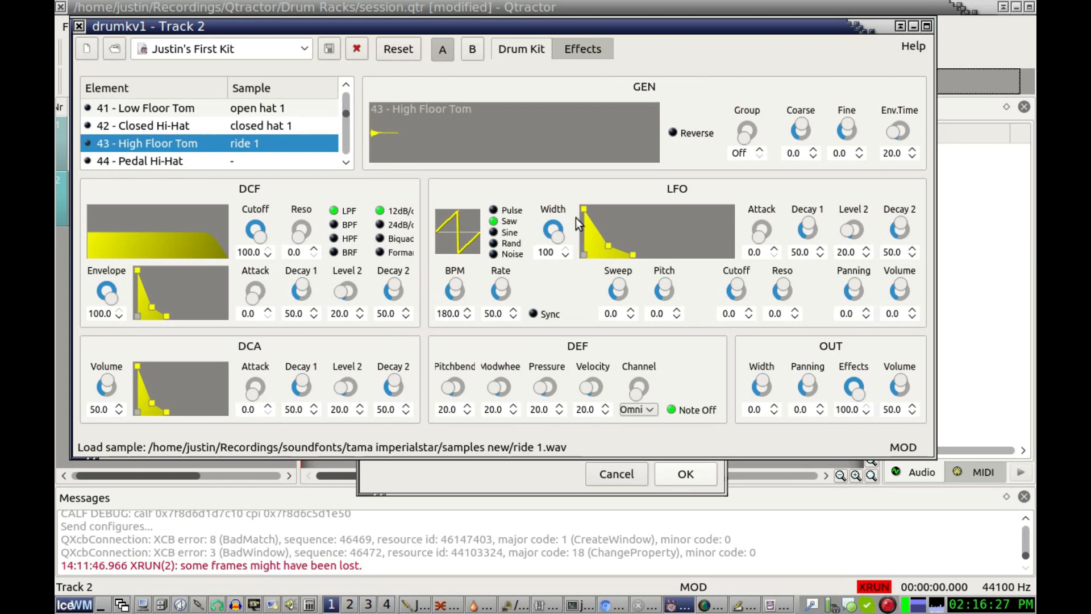
# Step: Set the High Floor Tom's output effects send to 0 and its DCA Decay 1, Level 2 and Decay 2 to 100
pyautogui.moveTo(854, 391); pyautogui.dragTo(843, 428)
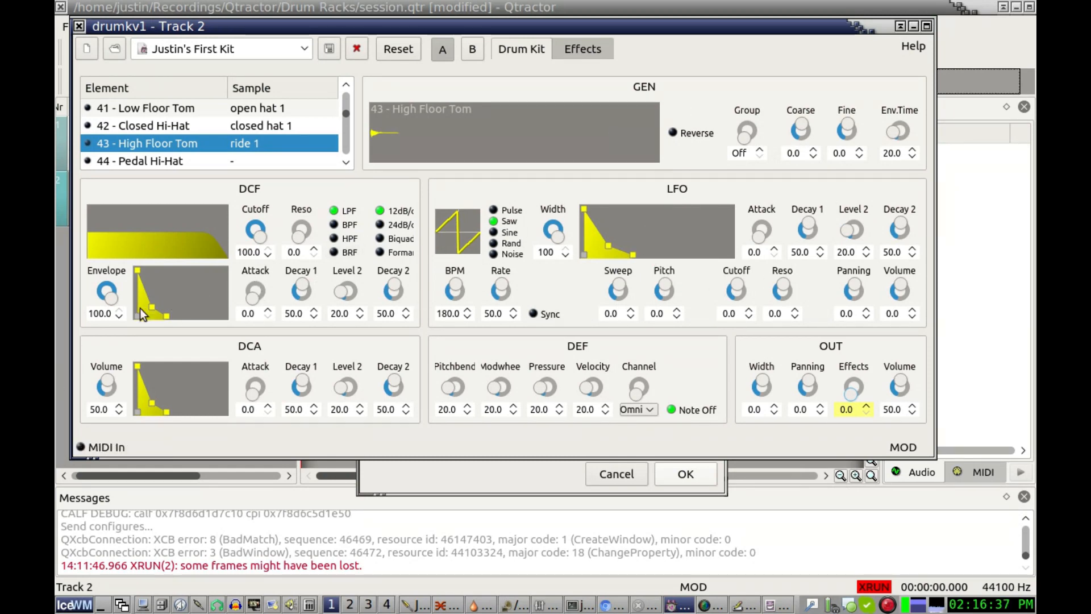
pyautogui.moveTo(167, 411); pyautogui.dragTo(211, 417)
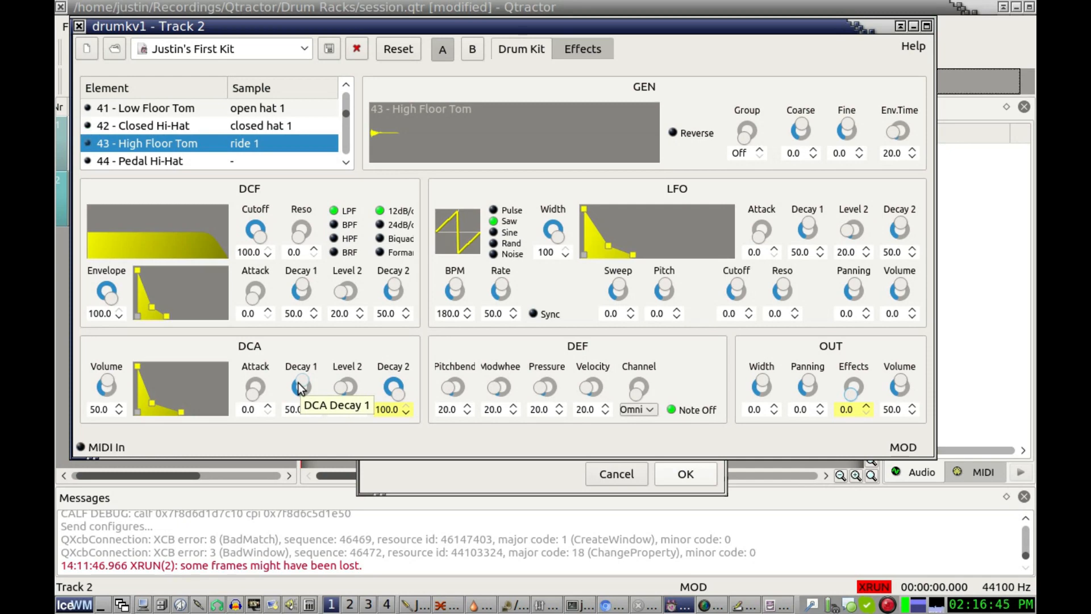
pyautogui.moveTo(343, 392); pyautogui.dragTo(367, 428)
pyautogui.moveTo(308, 378); pyautogui.dragTo(299, 443)
pyautogui.moveTo(299, 390); pyautogui.dragTo(312, 421)
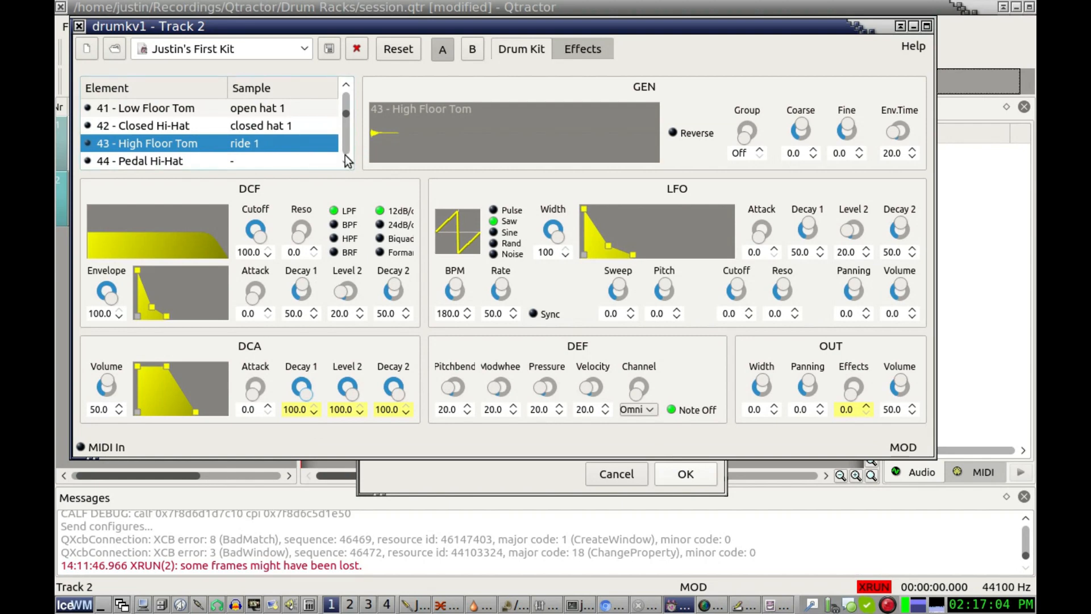
# Step: Load the sample floor tom 1.wav into kit element 44 - Pedal Hi-Hat
pyautogui.scroll(-2, 342, 156)
pyautogui.click(174, 127)
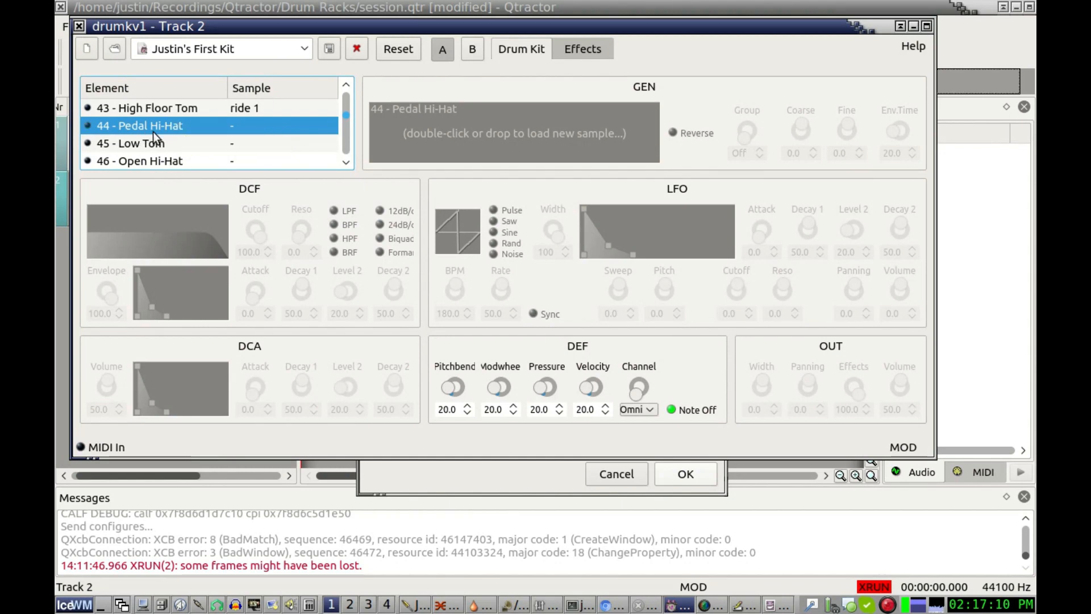
pyautogui.doubleClick(470, 127)
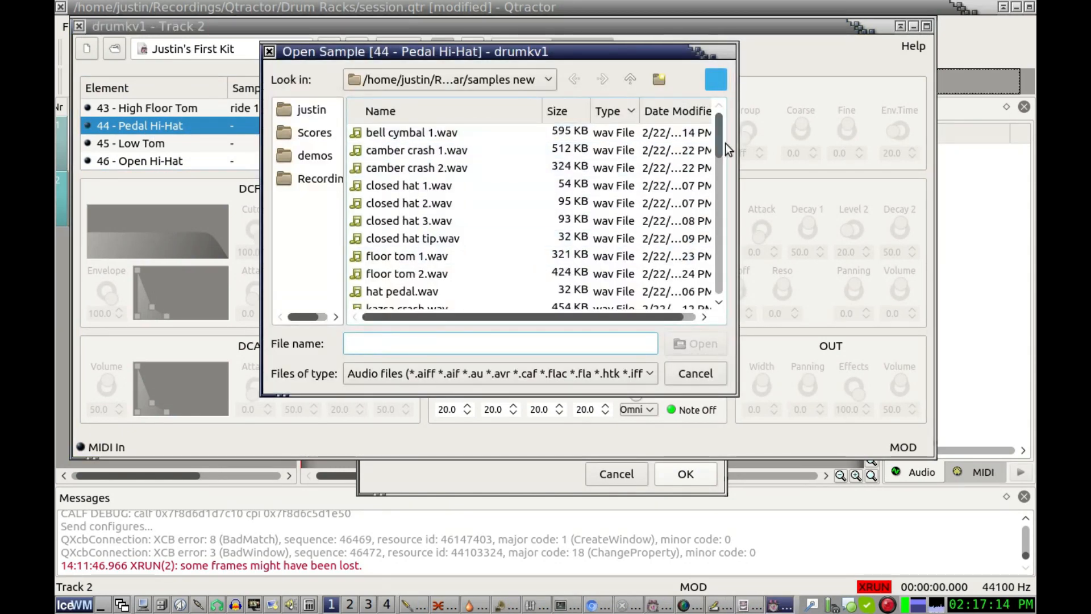
pyautogui.moveTo(720, 145); pyautogui.dragTo(720, 152)
pyautogui.doubleClick(397, 219)
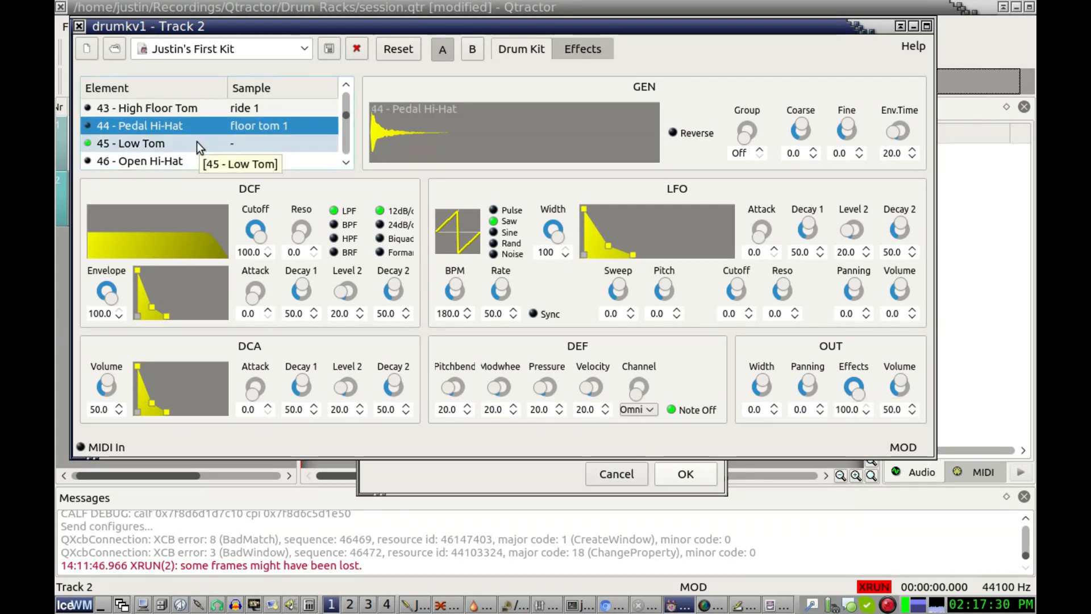
# Step: Load the Rack 1.wav sample into kit element 45 - Low Tom
pyautogui.click(163, 143)
pyautogui.doubleClick(421, 123)
pyautogui.moveTo(716, 144); pyautogui.dragTo(706, 213)
pyautogui.doubleClick(389, 221)
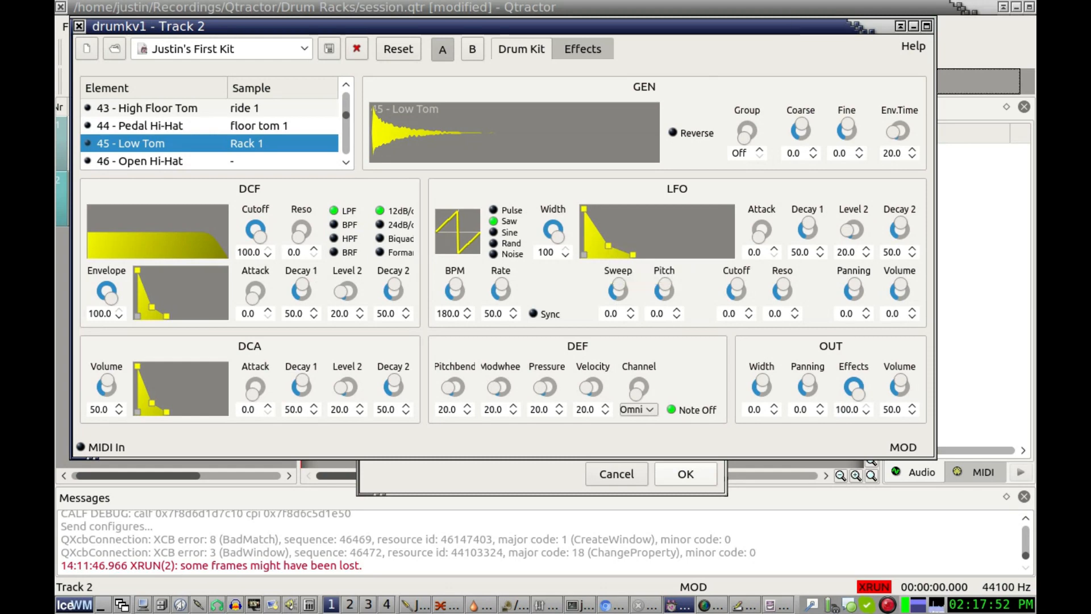
# Step: Bring the Cheese webcam view back beside the plugin, enlarge its window, and return focus to drumkv1
pyautogui.moveTo(1031, 322); pyautogui.dragTo(794, 396)
pyautogui.click(650, 387)
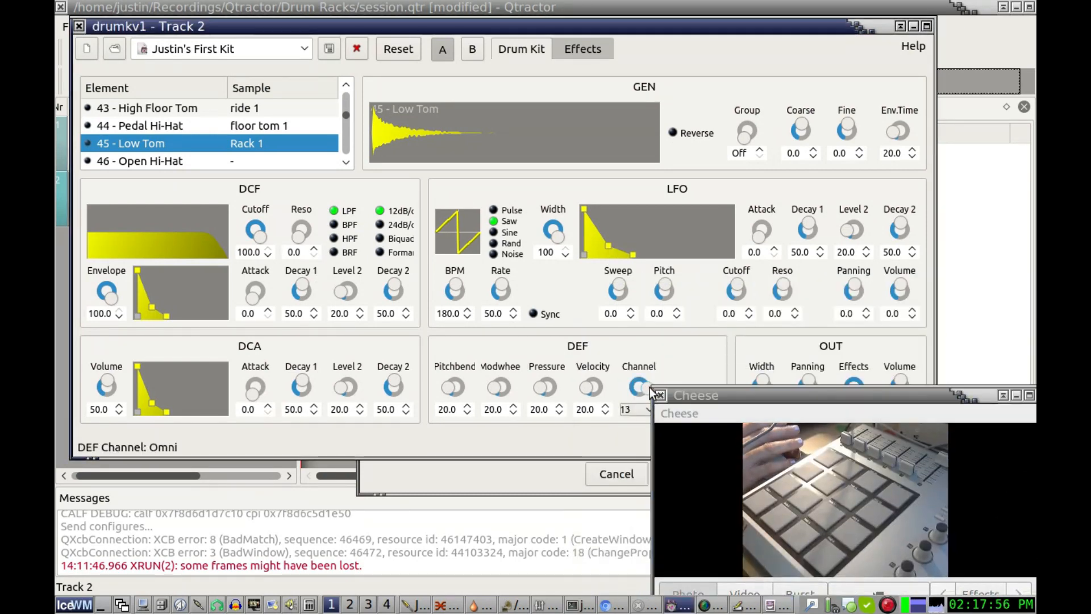
pyautogui.moveTo(661, 392); pyautogui.dragTo(560, 182)
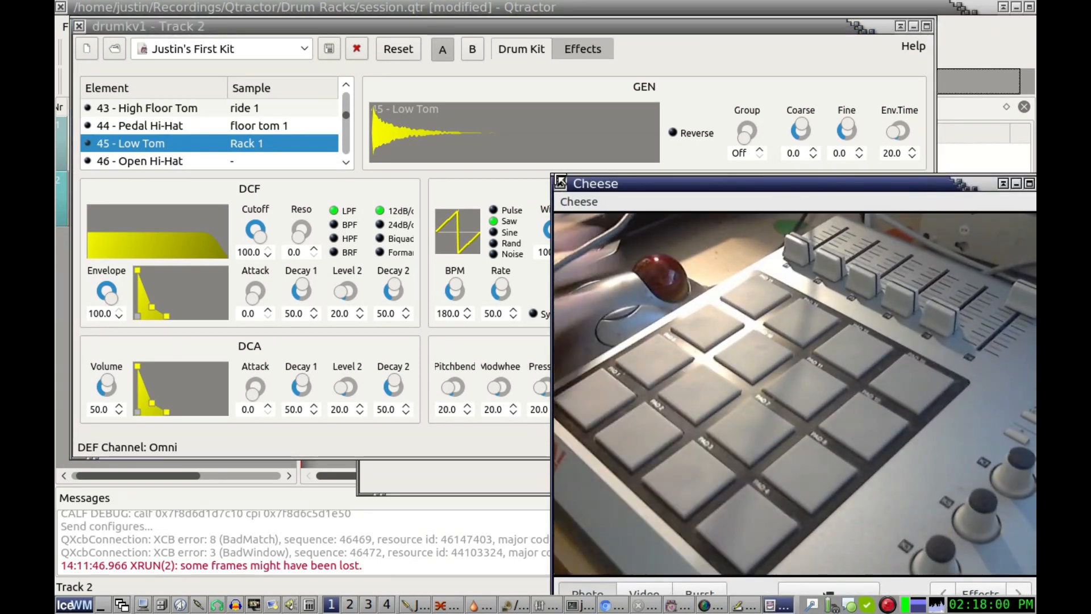
pyautogui.click(643, 29)
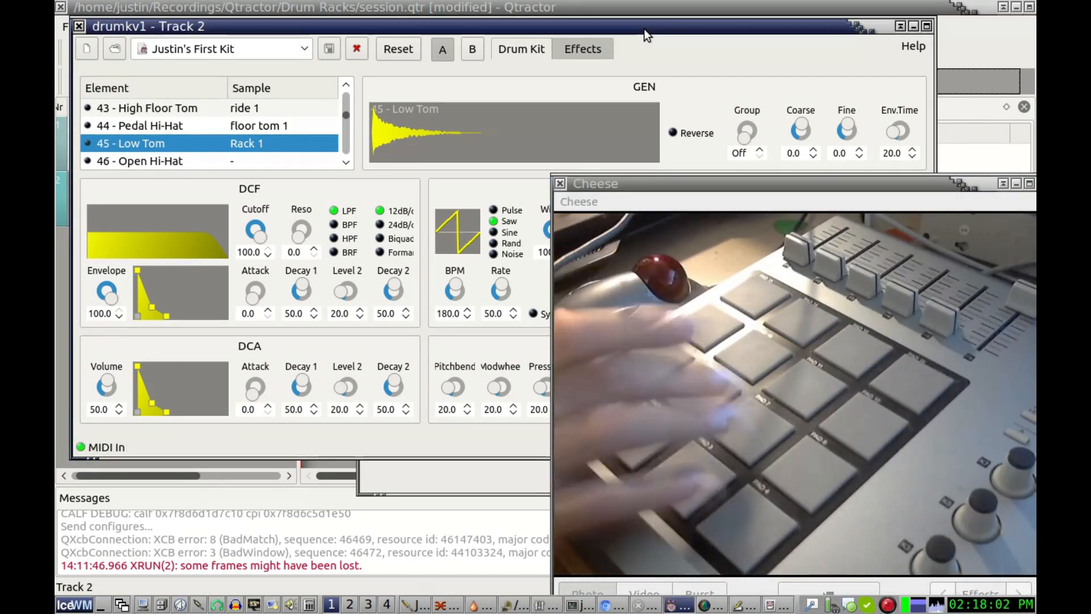
# Step: Move the Cheese webcam view aside and set the kit's DEF Channel to Omni
pyautogui.moveTo(699, 183); pyautogui.dragTo(1085, 183)
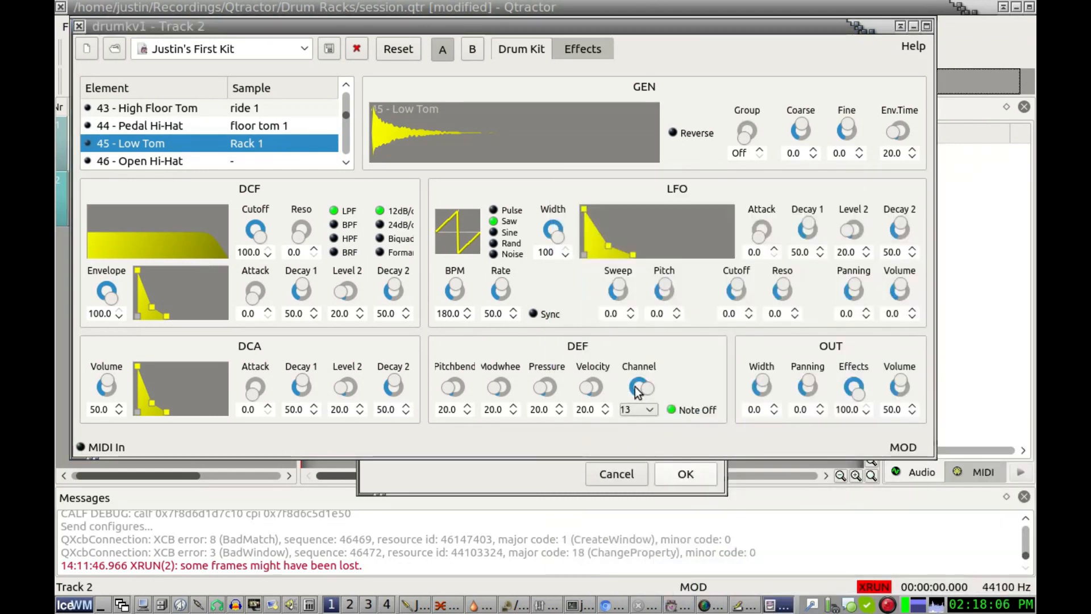
pyautogui.moveTo(645, 385); pyautogui.dragTo(630, 400)
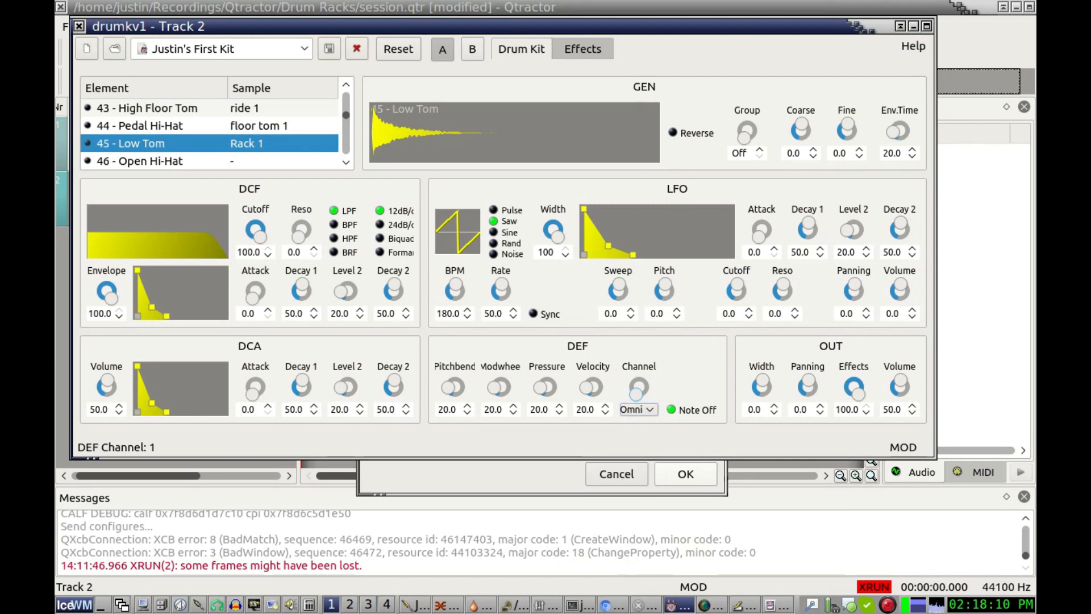
# Step: Show the Cheese webcam view over the plugin, clear it away again and shift the drumkv1 window slightly
pyautogui.moveTo(1080, 205); pyautogui.dragTo(736, 195)
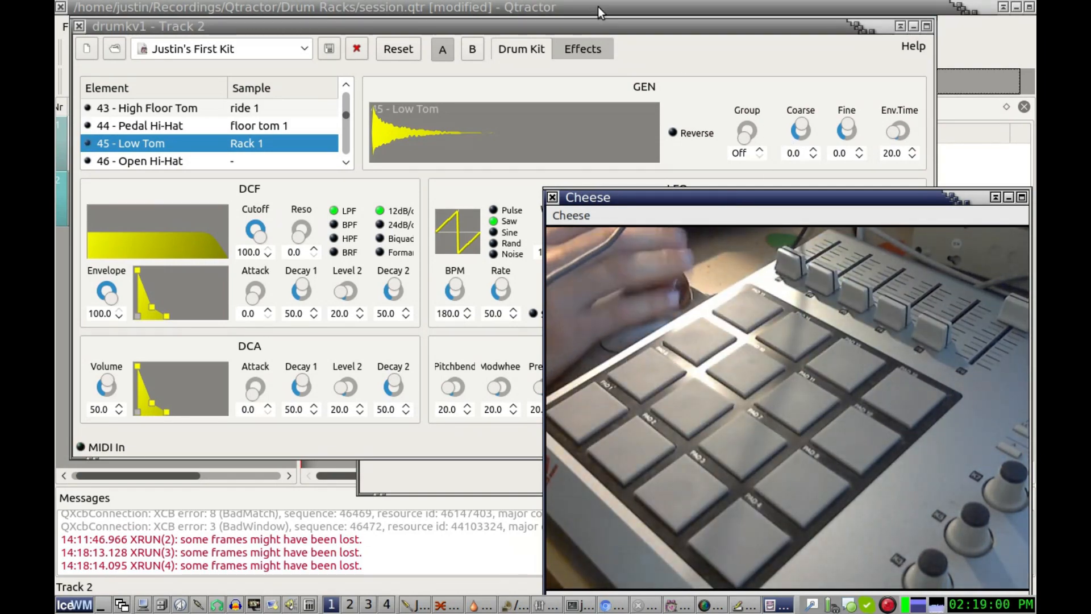
pyautogui.click(598, 29)
pyautogui.moveTo(913, 194); pyautogui.dragTo(1090, 227)
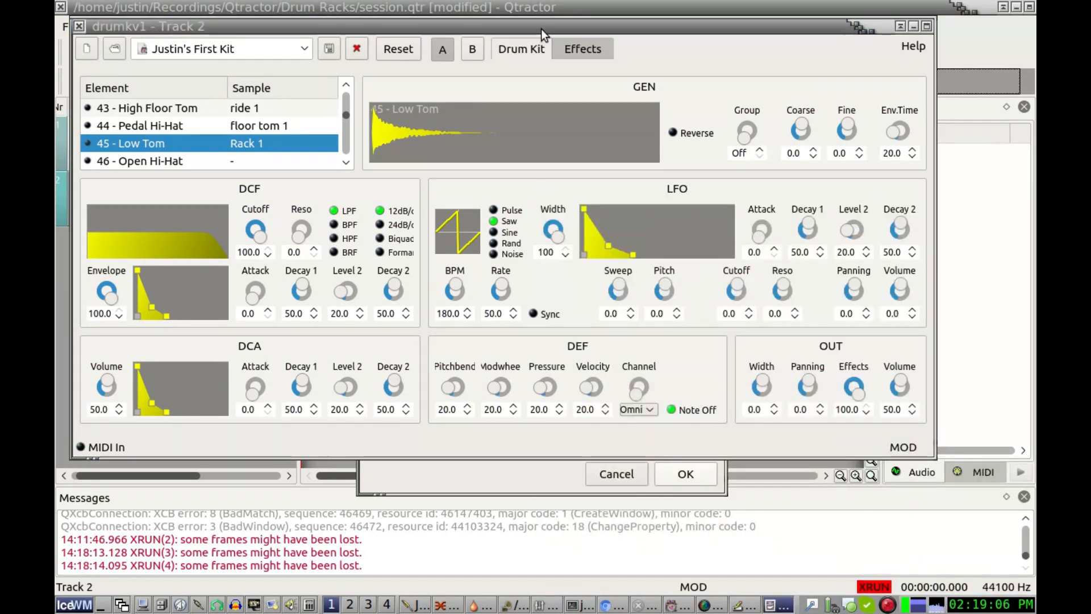
pyautogui.moveTo(540, 29); pyautogui.dragTo(548, 38)
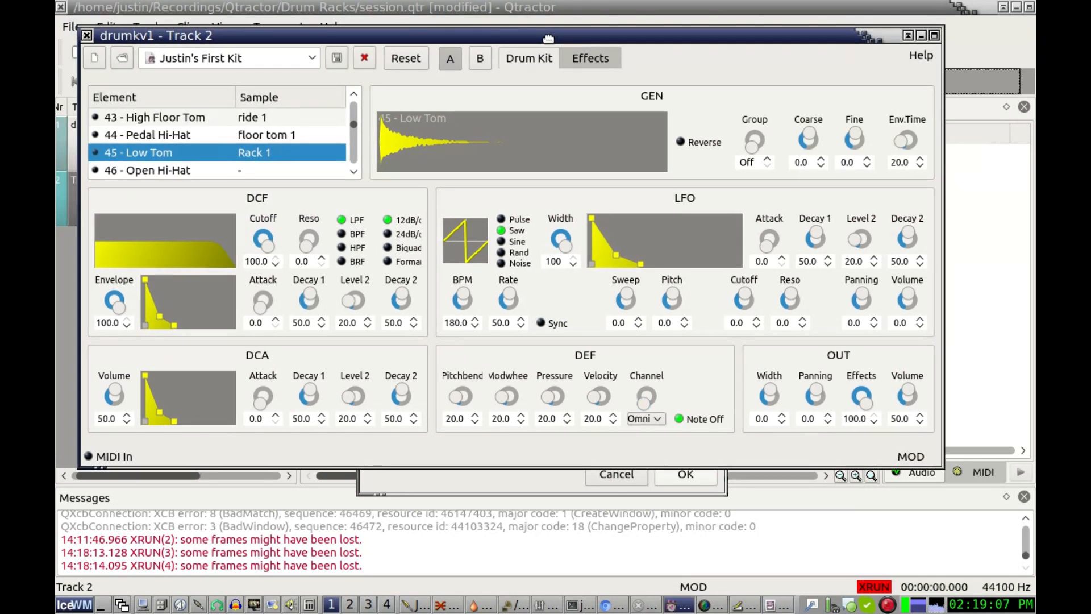
# Step: Raise the OUT Volume of kit element 44 - Pedal Hi-Hat to about 72
pyautogui.click(189, 137)
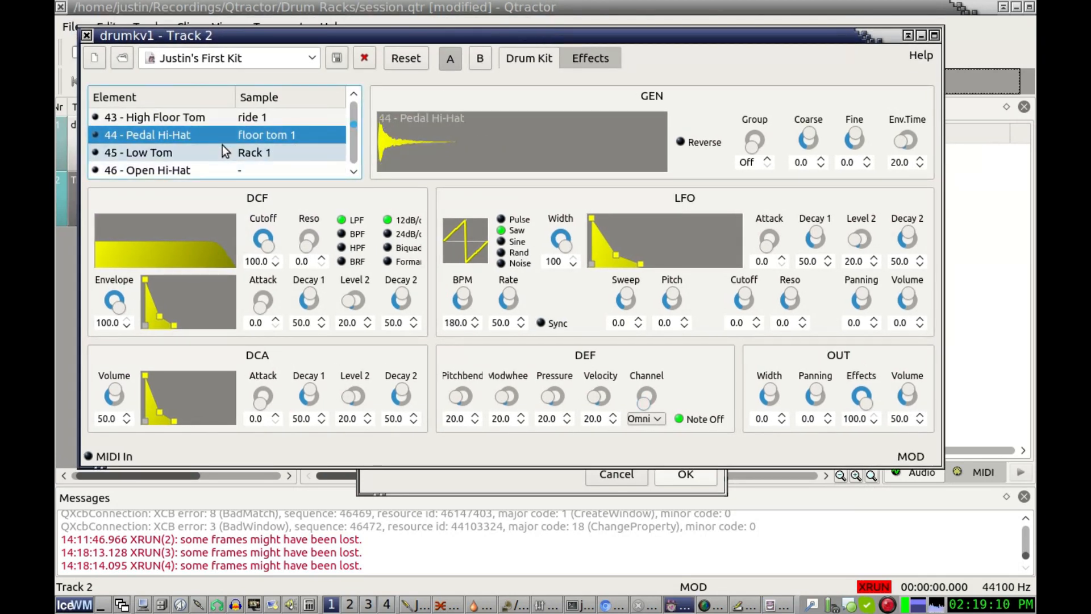
pyautogui.moveTo(909, 386); pyautogui.dragTo(956, 374)
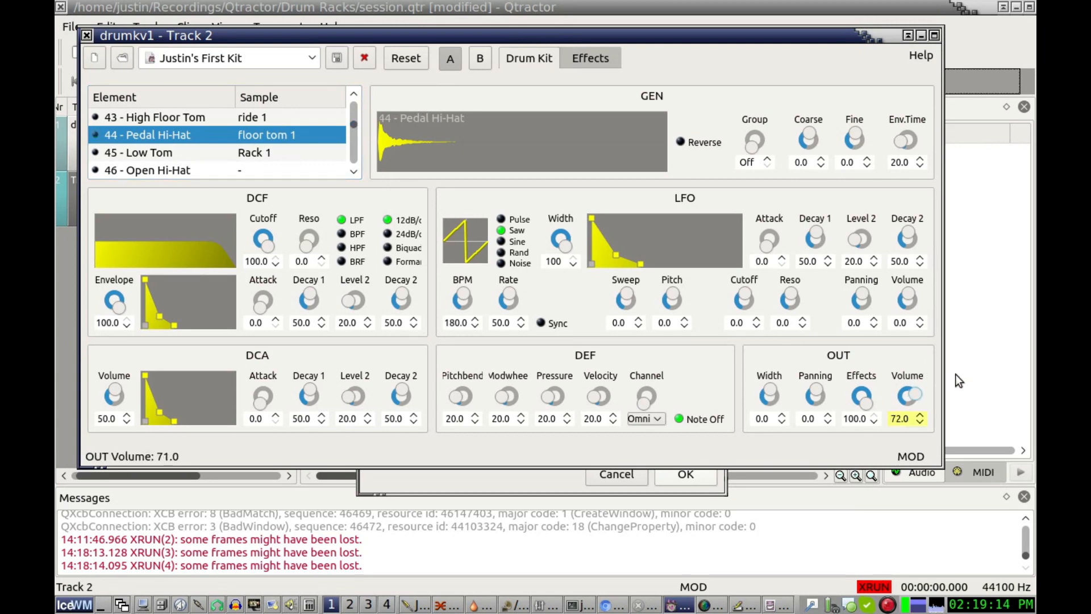
pyautogui.scroll(3, 915, 395)
# Step: Set the OUT Volume of 45 - Low Tom to 94 and save over the current kit preset
pyautogui.click(217, 155)
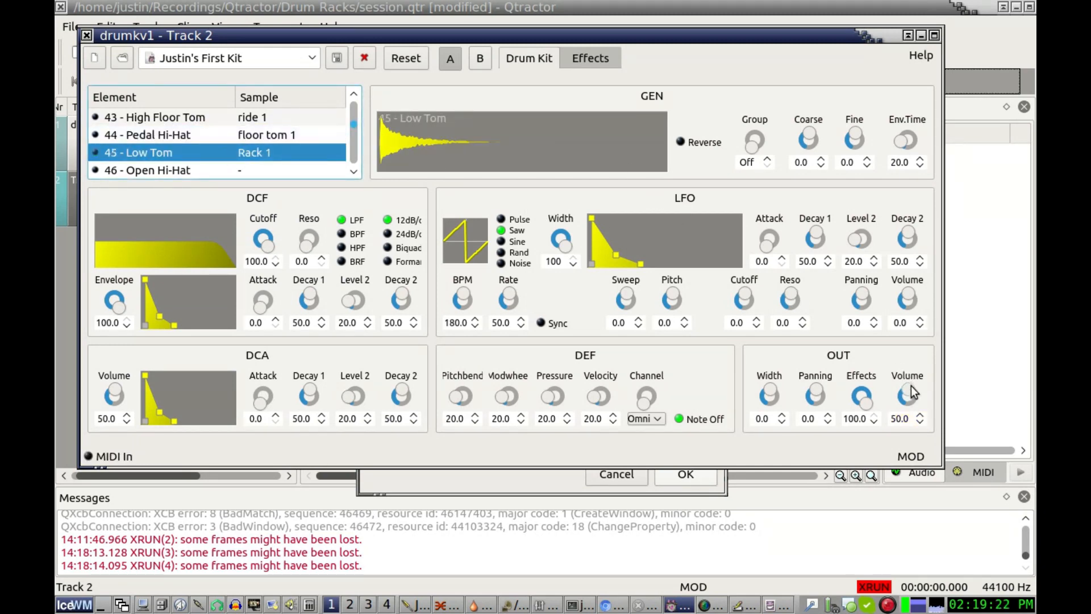
pyautogui.moveTo(913, 387); pyautogui.dragTo(939, 397)
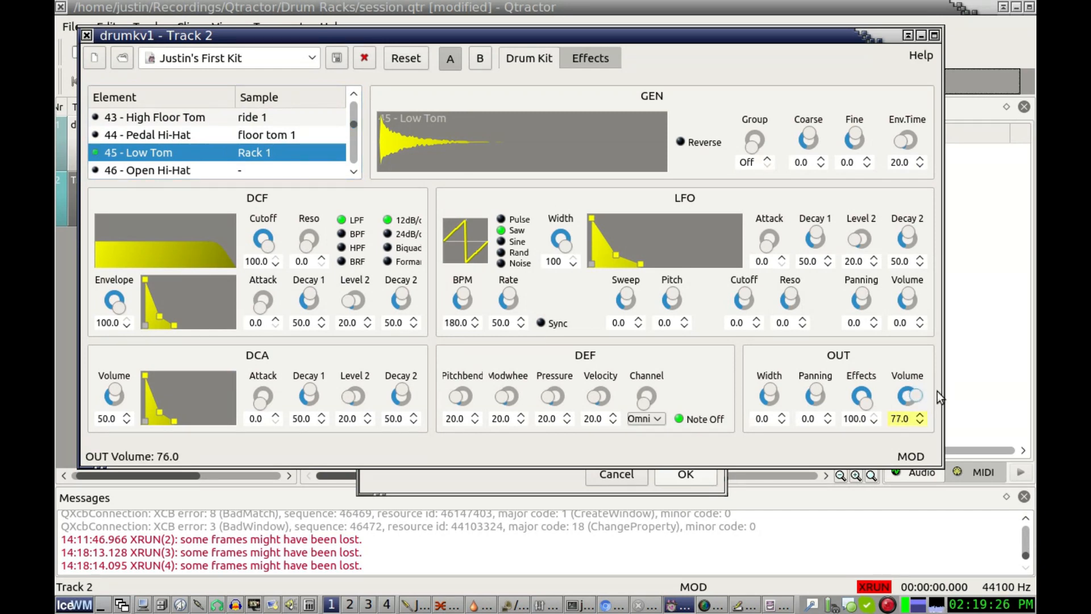
pyautogui.moveTo(919, 394); pyautogui.dragTo(918, 405)
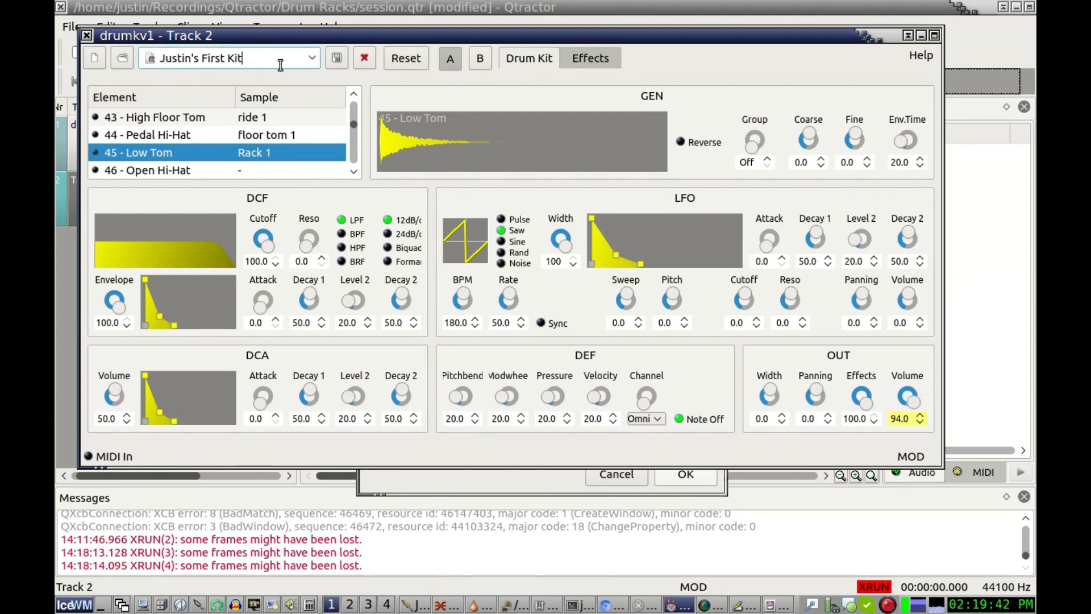
pyautogui.click(339, 61)
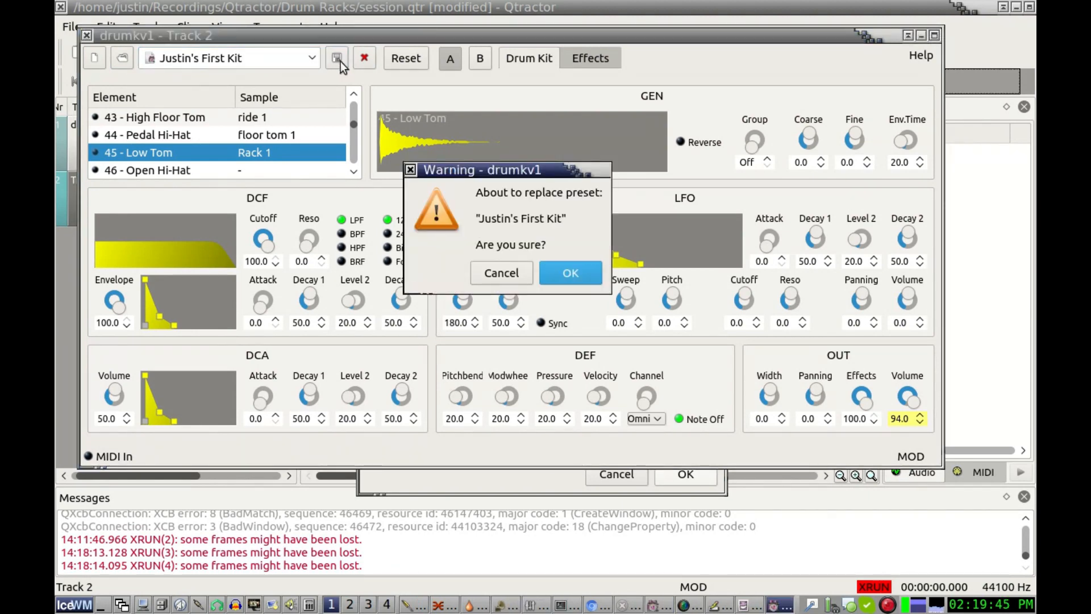
pyautogui.click(570, 272)
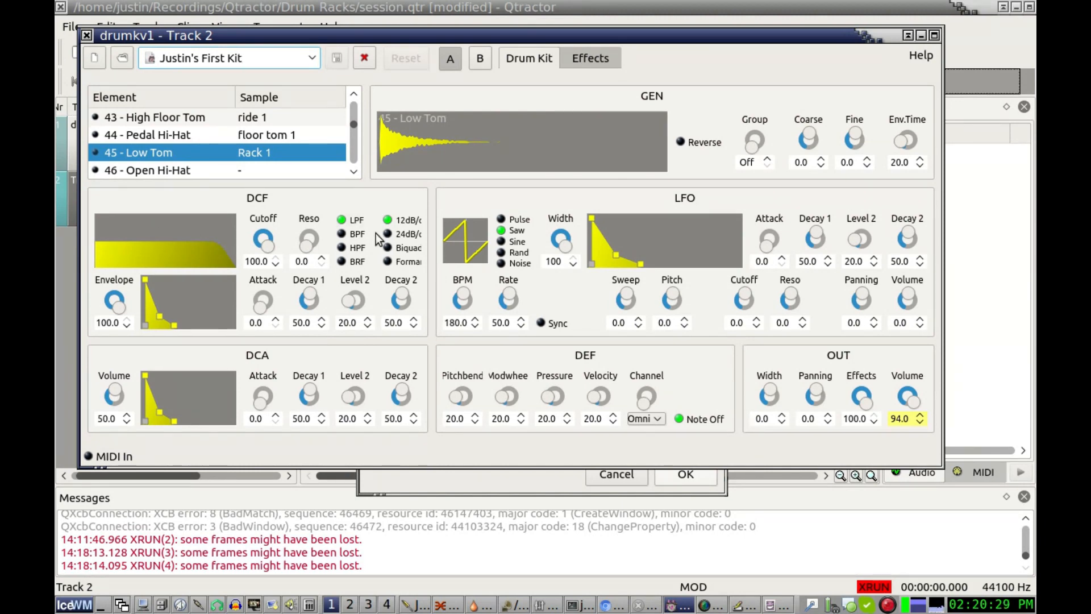
# Step: Load cave 1.wav from the Recordings/samples folder into kit element 46 - Open Hi-Hat
pyautogui.click(587, 65)
pyautogui.click(528, 60)
pyautogui.click(168, 175)
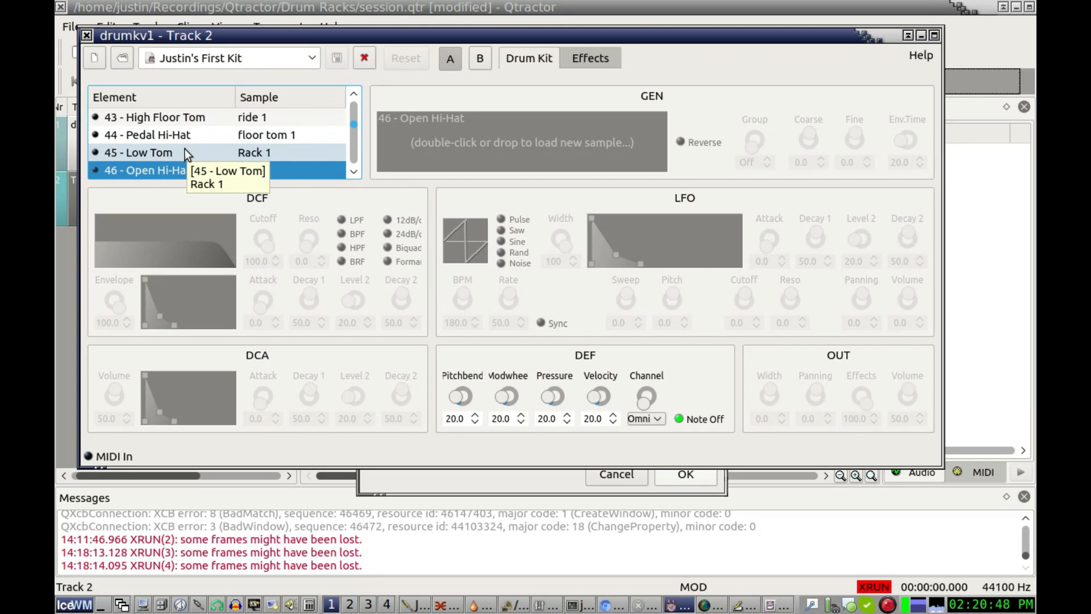
pyautogui.doubleClick(476, 170)
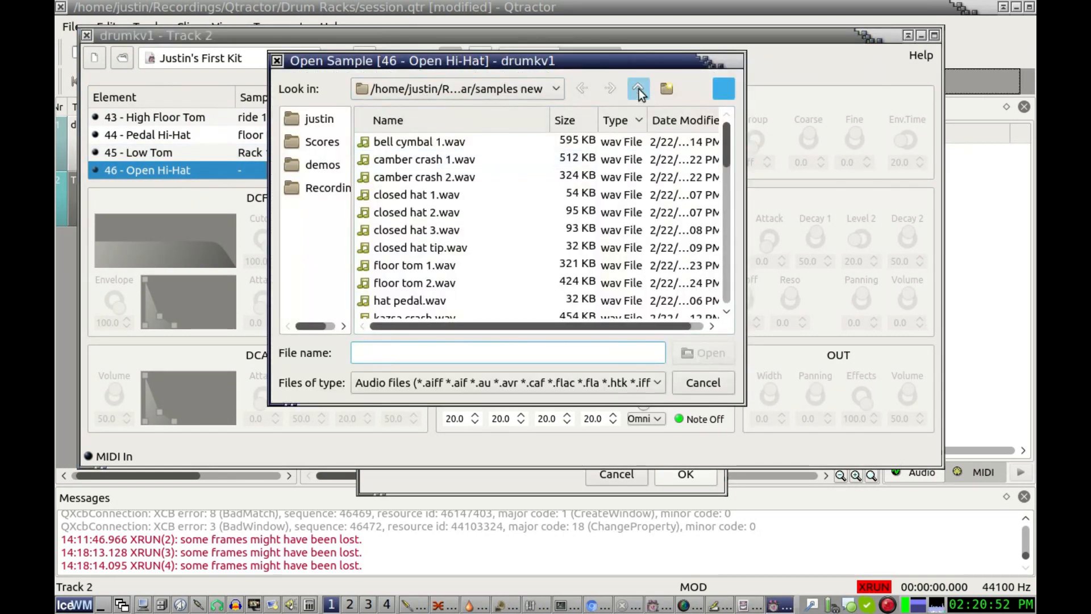
pyautogui.click(638, 88)
pyautogui.click(639, 89)
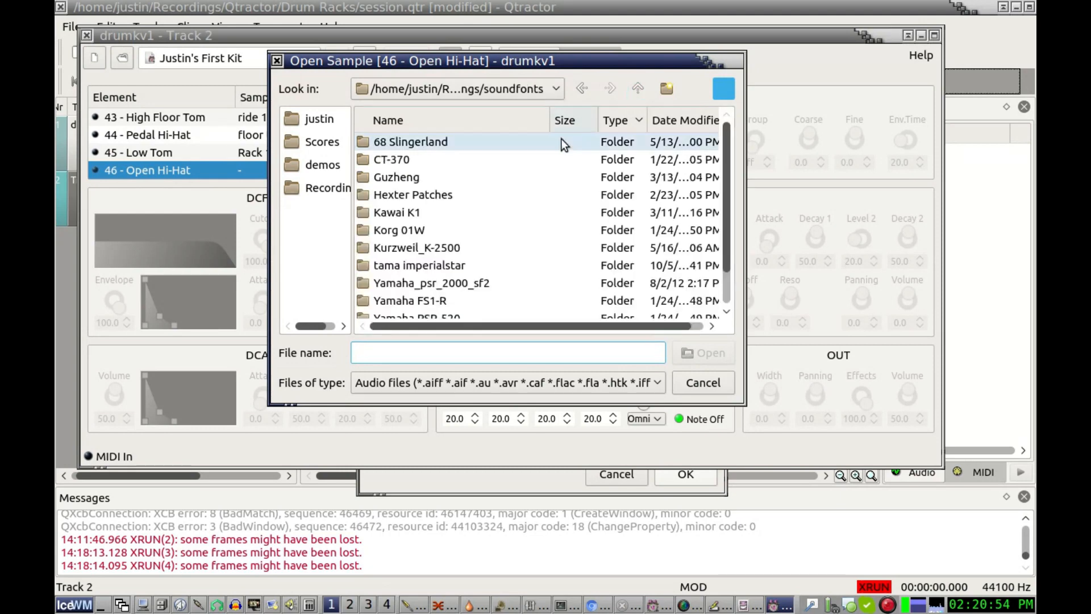
pyautogui.scroll(-1, 726, 164)
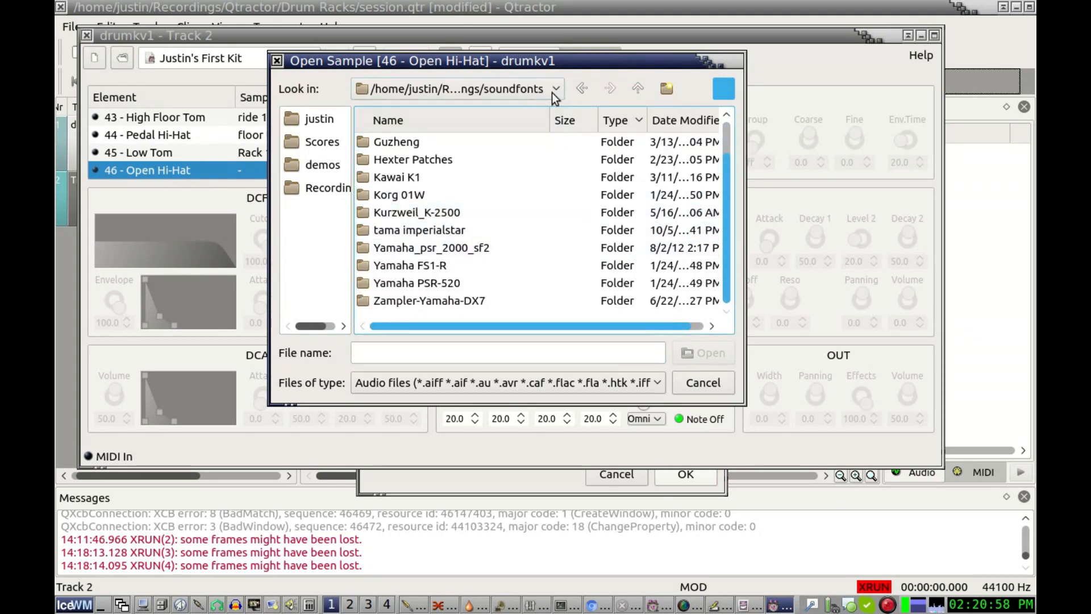
pyautogui.click(639, 88)
pyautogui.moveTo(726, 212); pyautogui.dragTo(724, 278)
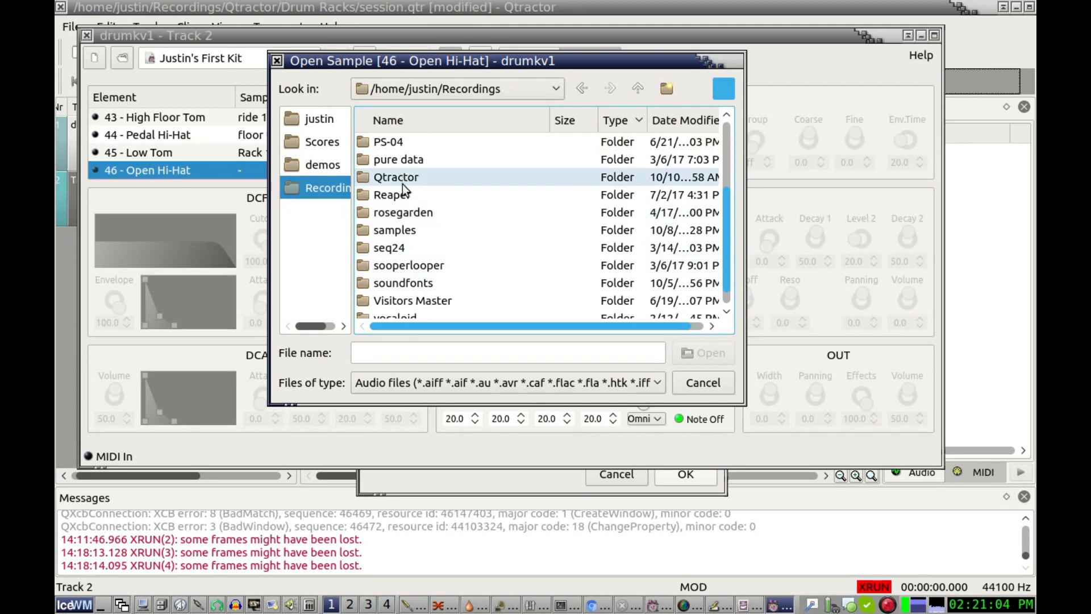
pyautogui.doubleClick(400, 233)
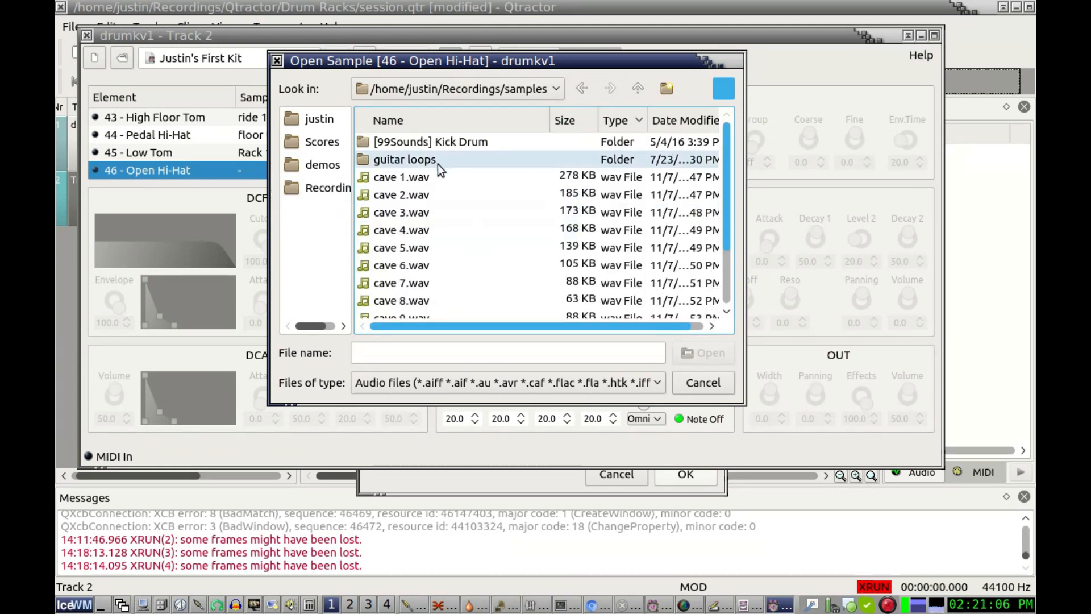
pyautogui.click(427, 179)
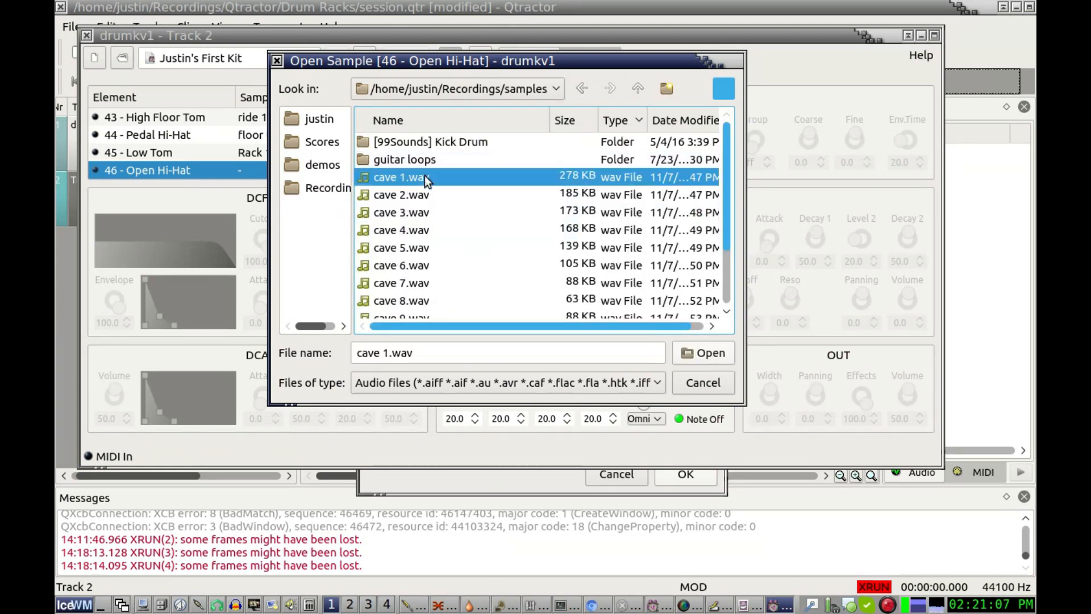
pyautogui.click(699, 355)
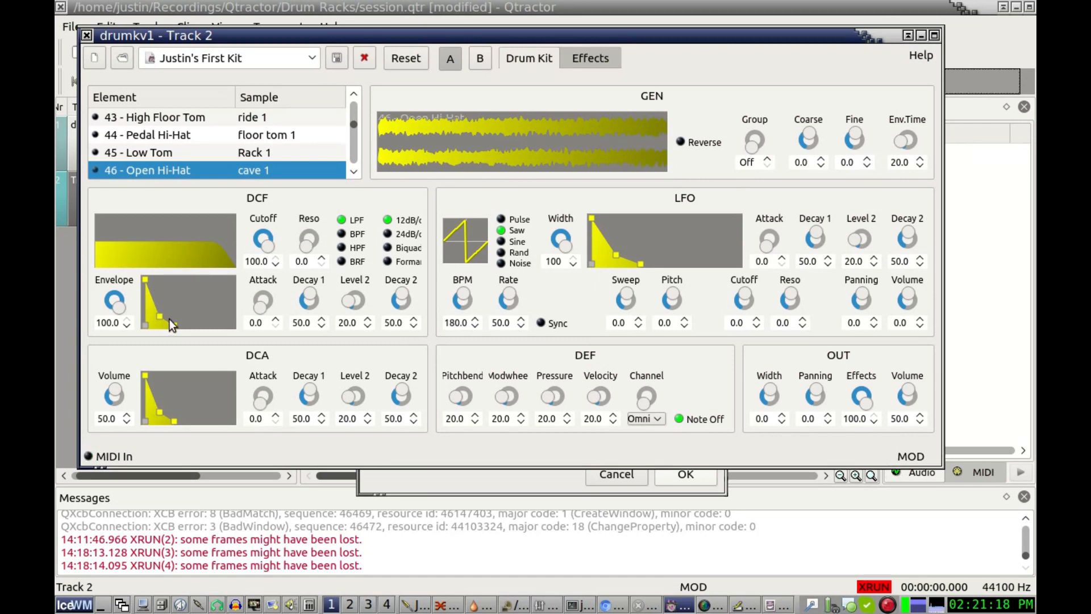
# Step: Set the Open Hi-Hat's DCA Decay 1 to 100 and Level 2 to 50, and show the webcam view for the pad demonstration
pyautogui.moveTo(161, 416); pyautogui.dragTo(182, 399)
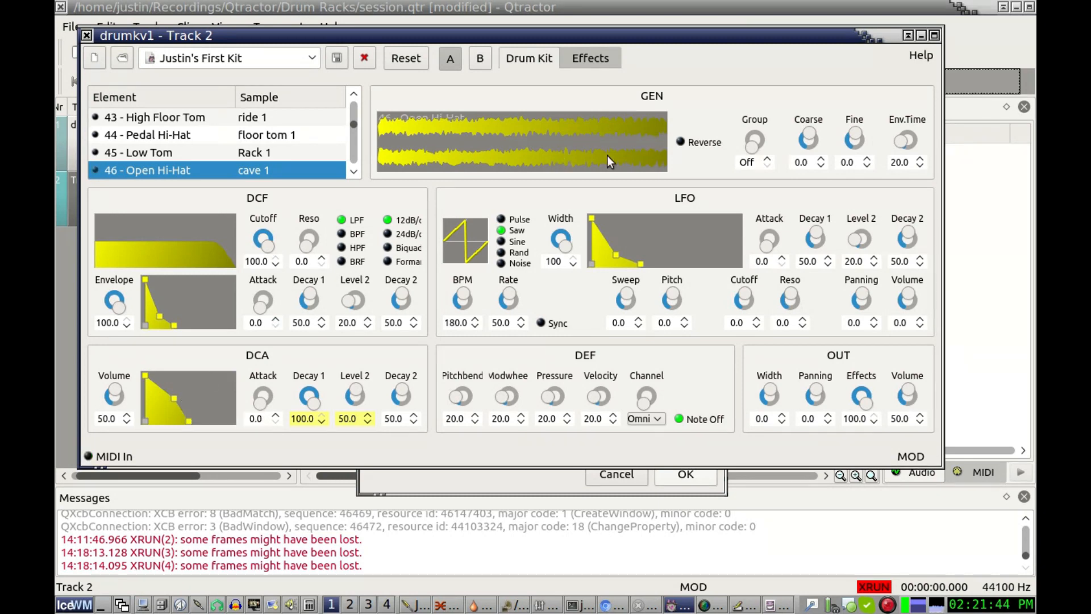
pyautogui.moveTo(881, 218); pyautogui.dragTo(731, 199)
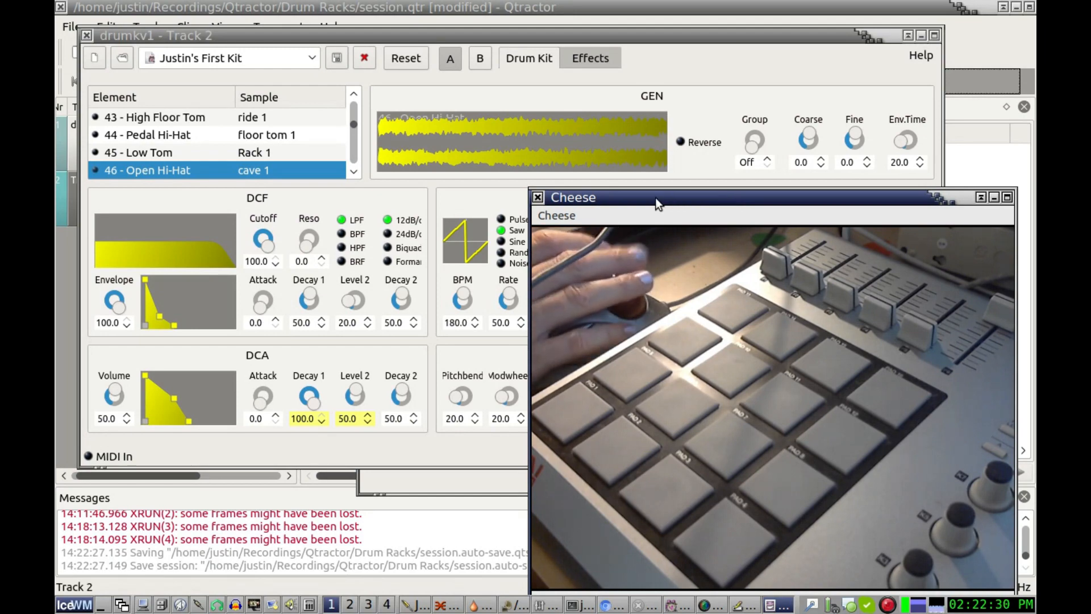
pyautogui.moveTo(656, 198); pyautogui.dragTo(1036, 192)
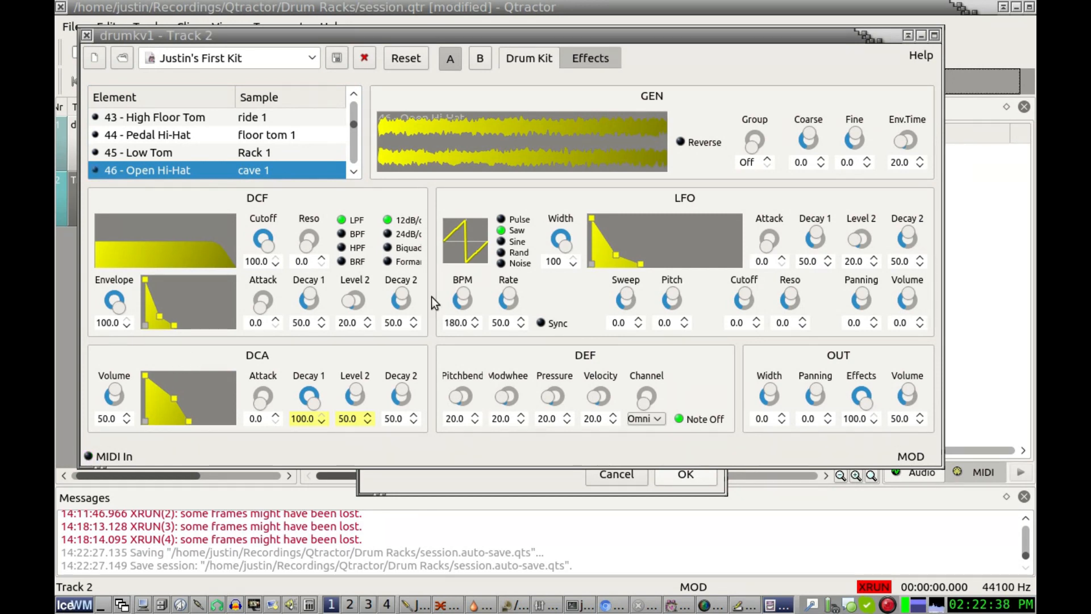
# Step: Set the Open Hi-Hat's GEN Coarse tuning to 57
pyautogui.click(813, 141)
pyautogui.moveTo(813, 140); pyautogui.dragTo(808, 143)
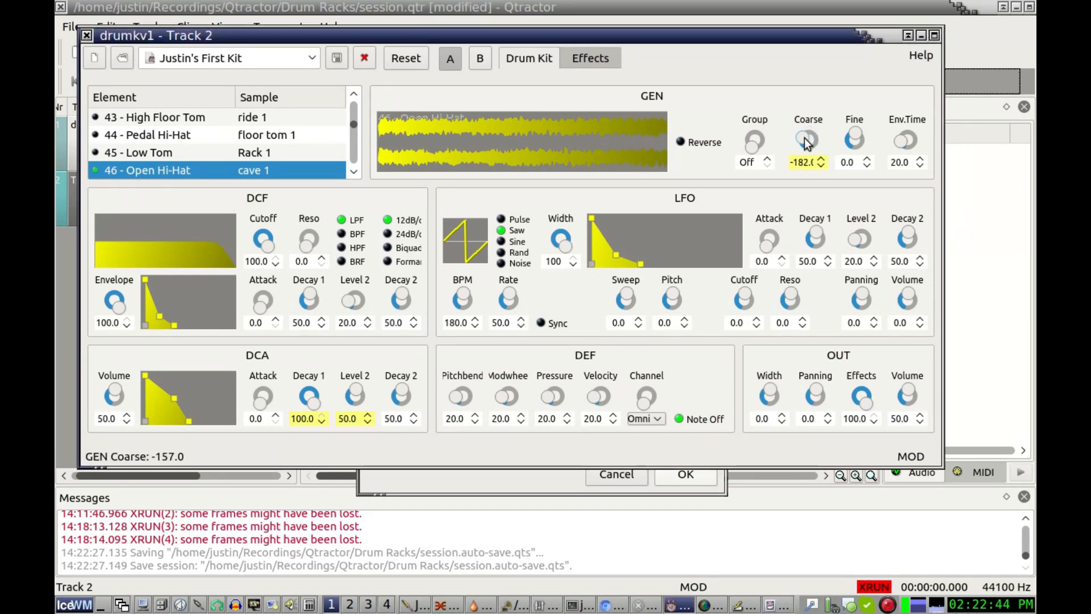
pyautogui.moveTo(806, 140); pyautogui.dragTo(814, 125)
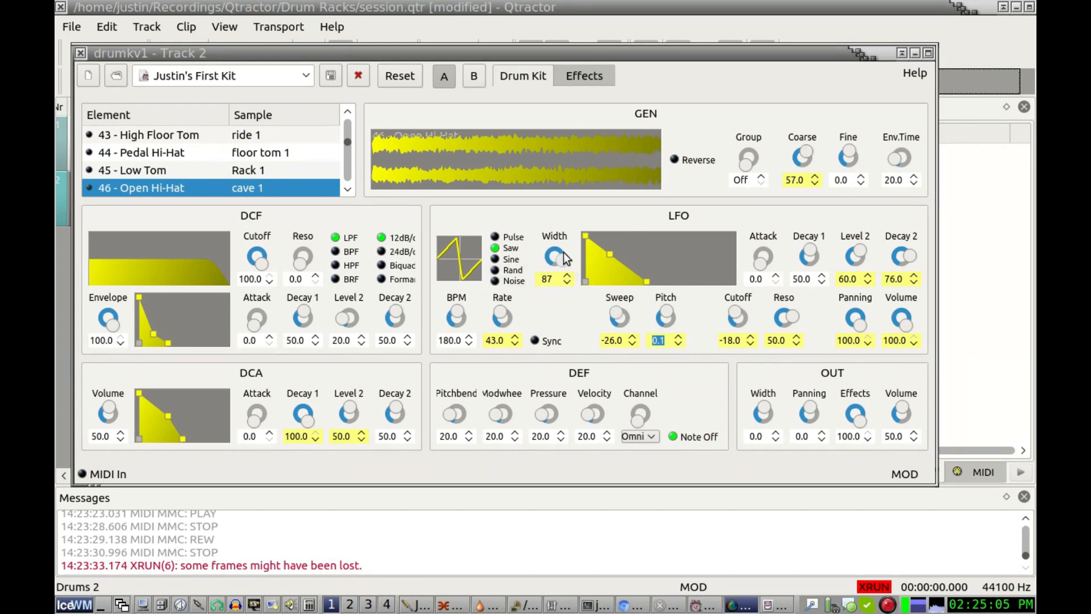
# Step: Set the Open Hi-Hat's LFO to a Sine wave with Cutoff 35, Reso 29 and Pitch 0
pyautogui.click(496, 239)
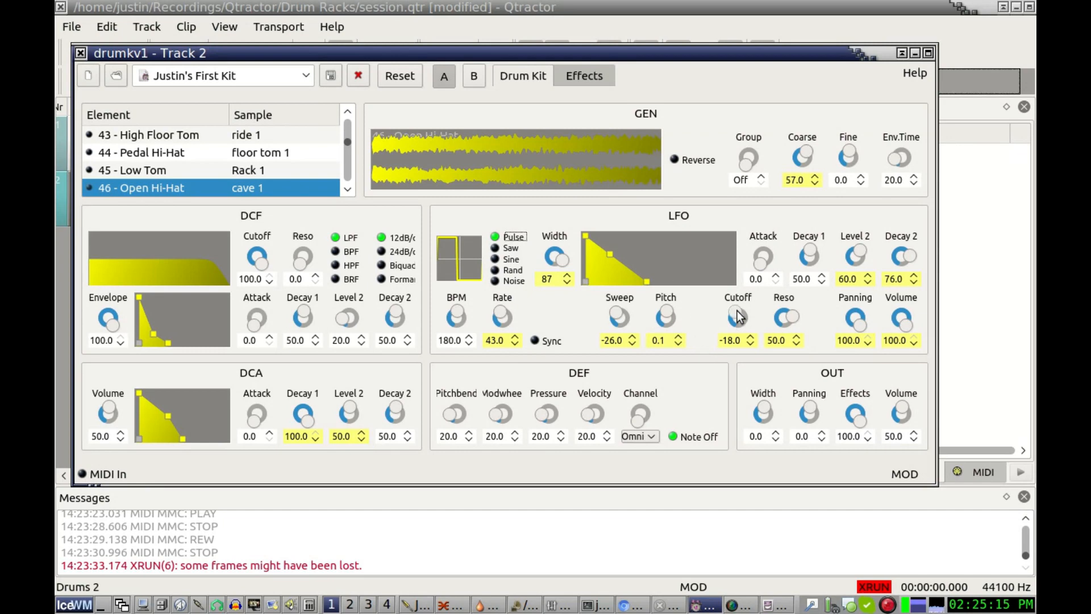
pyautogui.moveTo(742, 312); pyautogui.dragTo(798, 312)
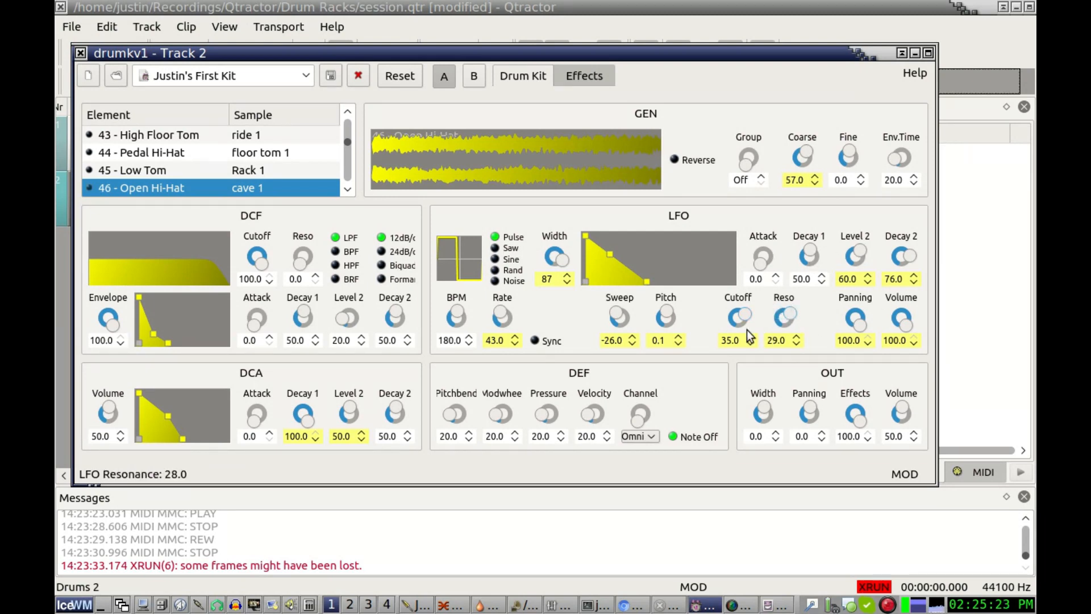
pyautogui.click(494, 260)
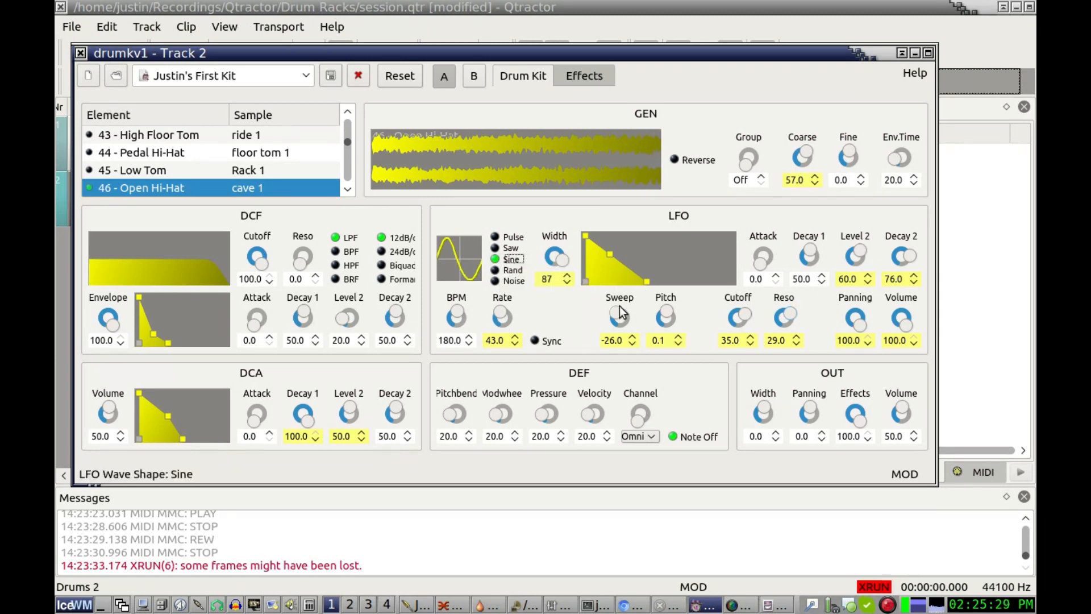
pyautogui.click(667, 313)
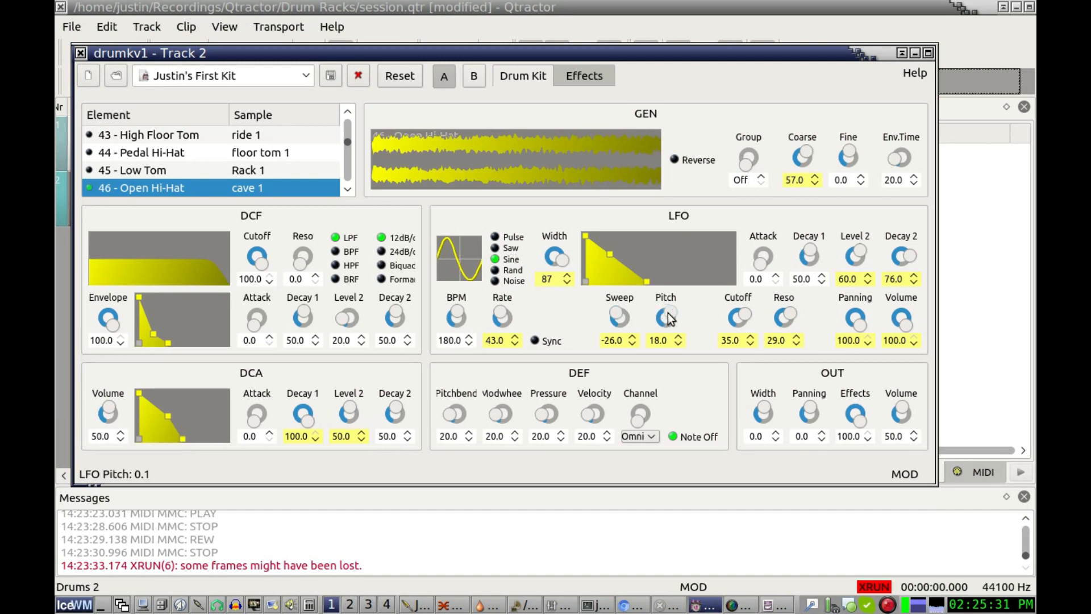
pyautogui.moveTo(669, 318); pyautogui.dragTo(668, 311)
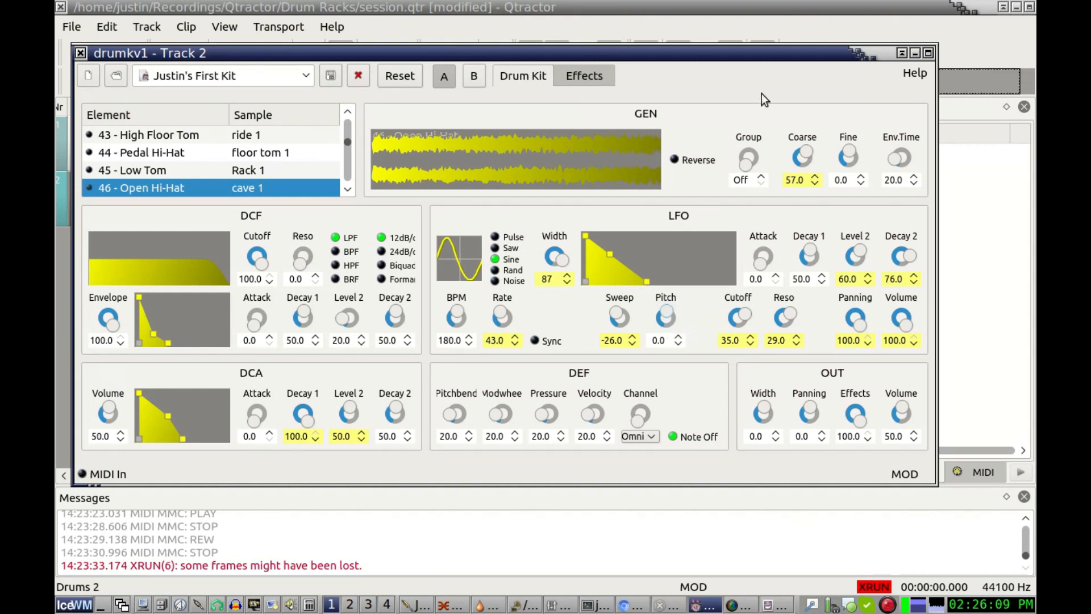
# Step: Move the drumkv1 window out of the way and start playback of the Qtractor session
pyautogui.moveTo(764, 52); pyautogui.dragTo(1036, 9)
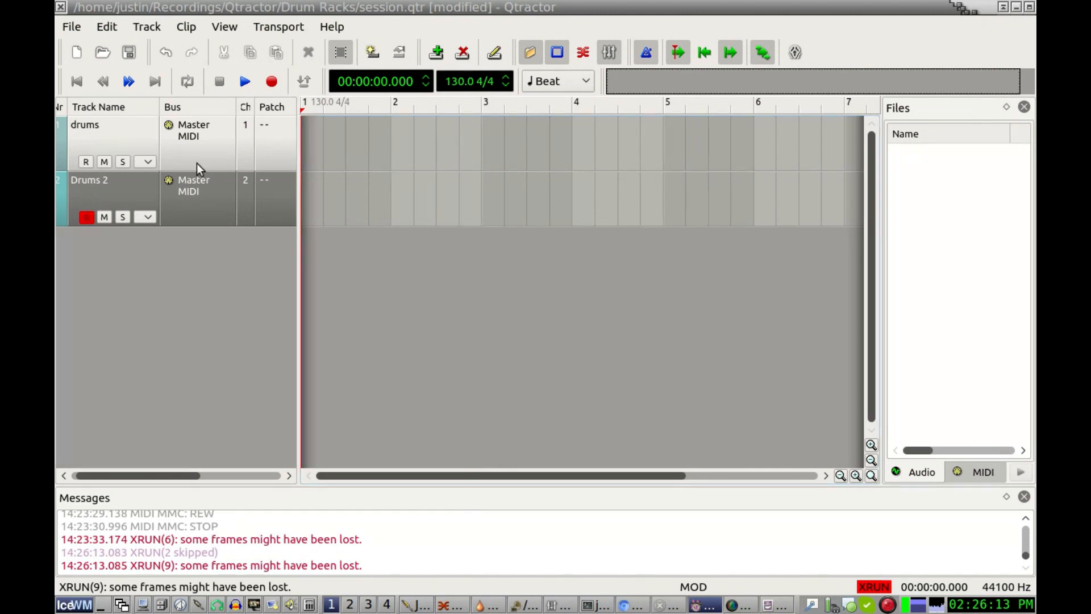
pyautogui.click(246, 82)
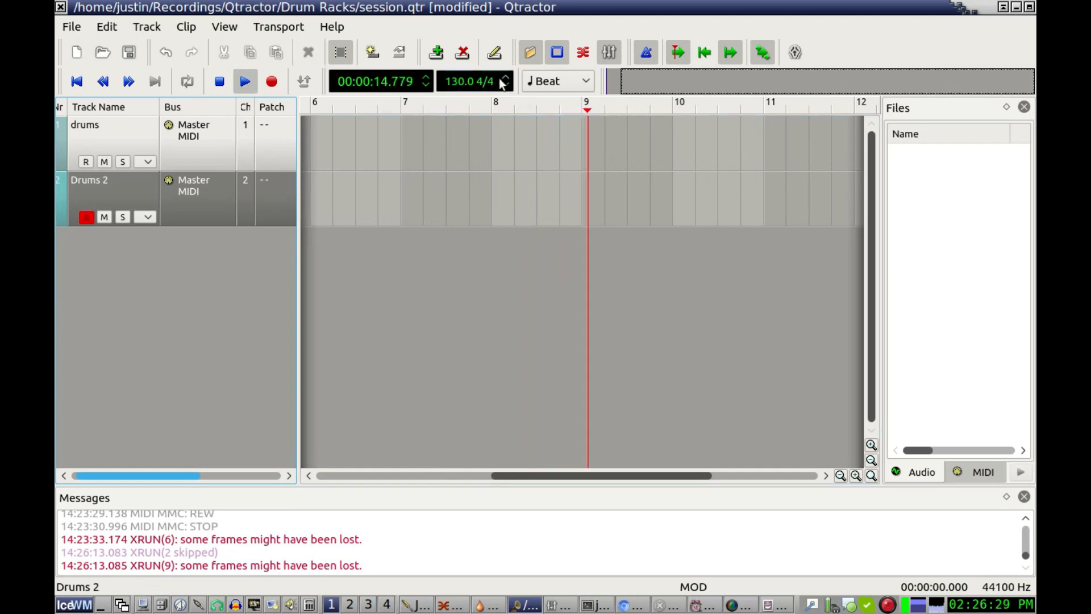
# Step: Set the session tempo to 120 BPM, keeping the 4/4 time signature
pyautogui.scroll(3, 504, 81)
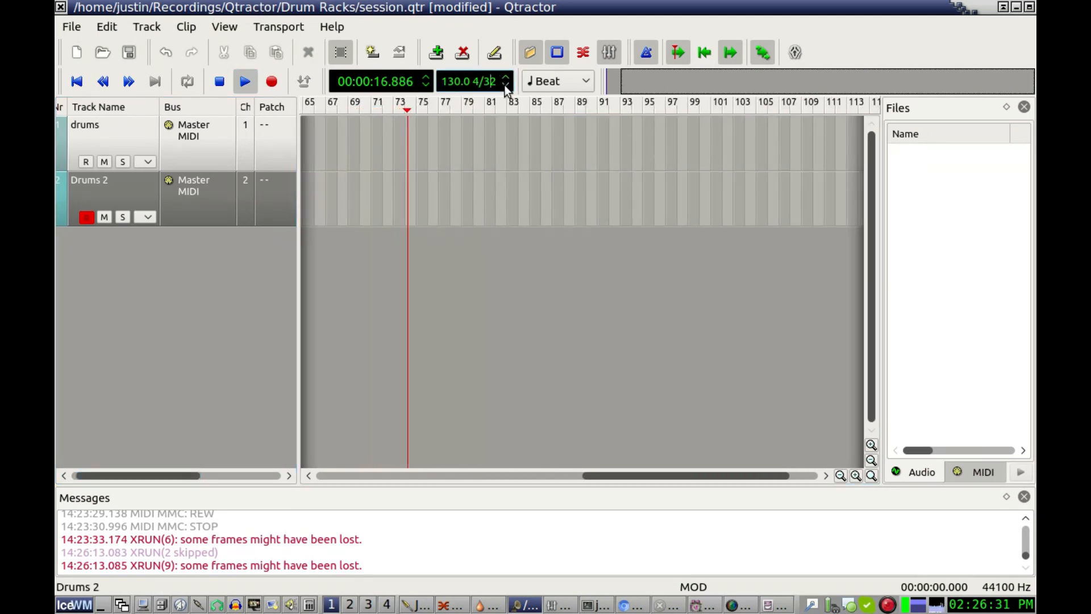
pyautogui.scroll(-3, 505, 83)
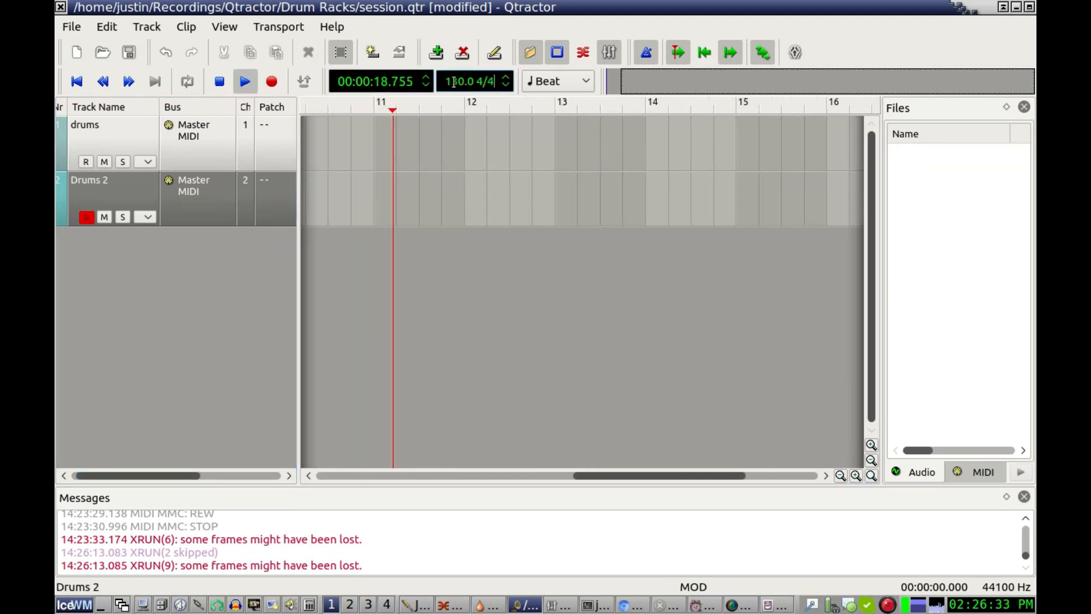
pyautogui.moveTo(465, 82); pyautogui.dragTo(442, 84)
pyautogui.write('120')
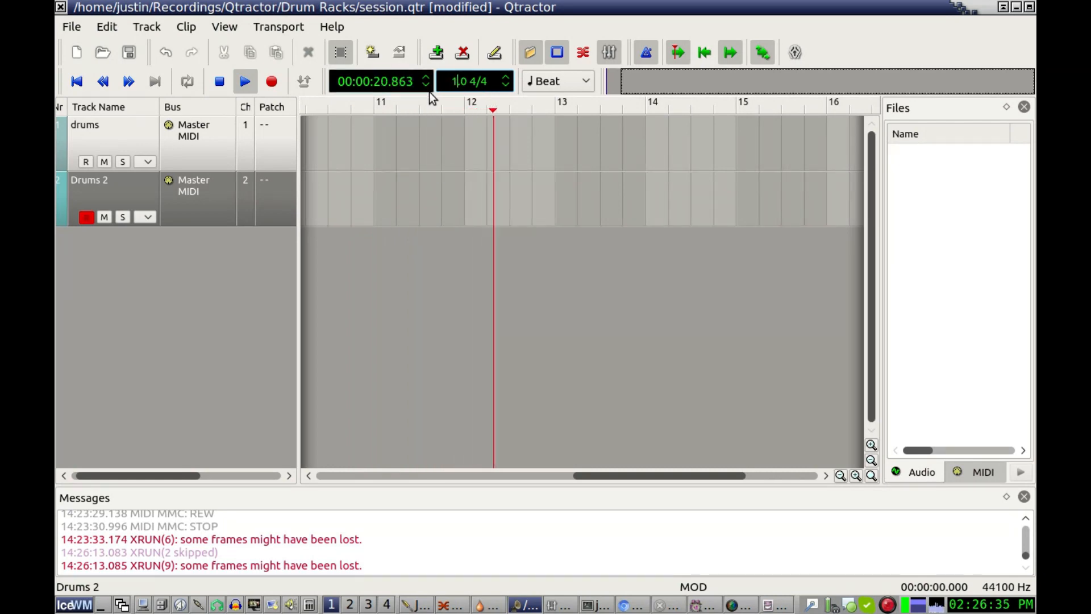
pyautogui.press('Return')
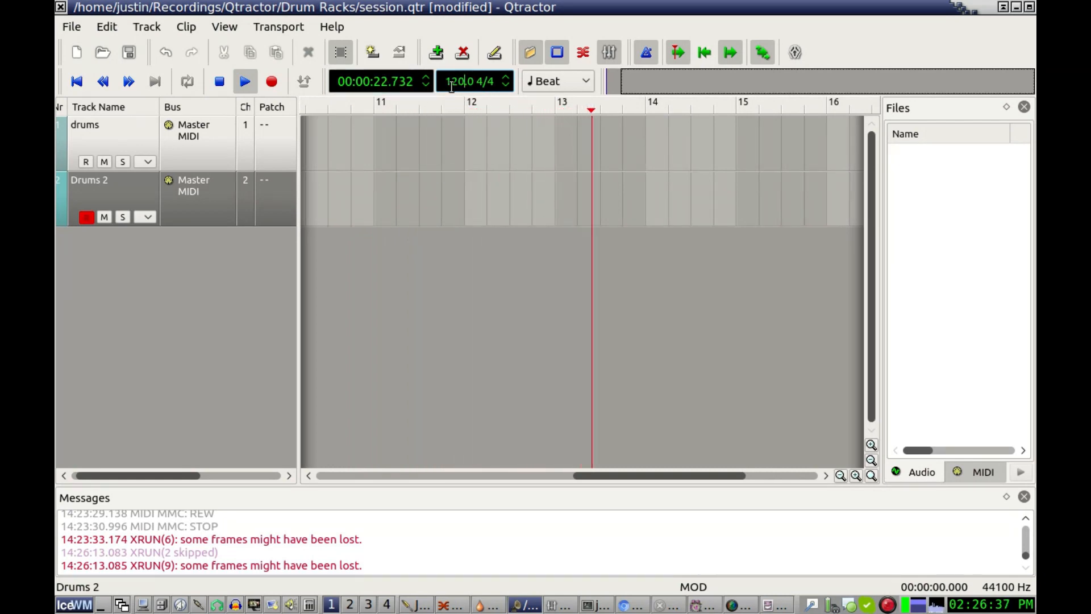
# Step: Set the session tempo to 140 BPM
pyautogui.moveTo(445, 83); pyautogui.dragTo(462, 83)
pyautogui.write('1')
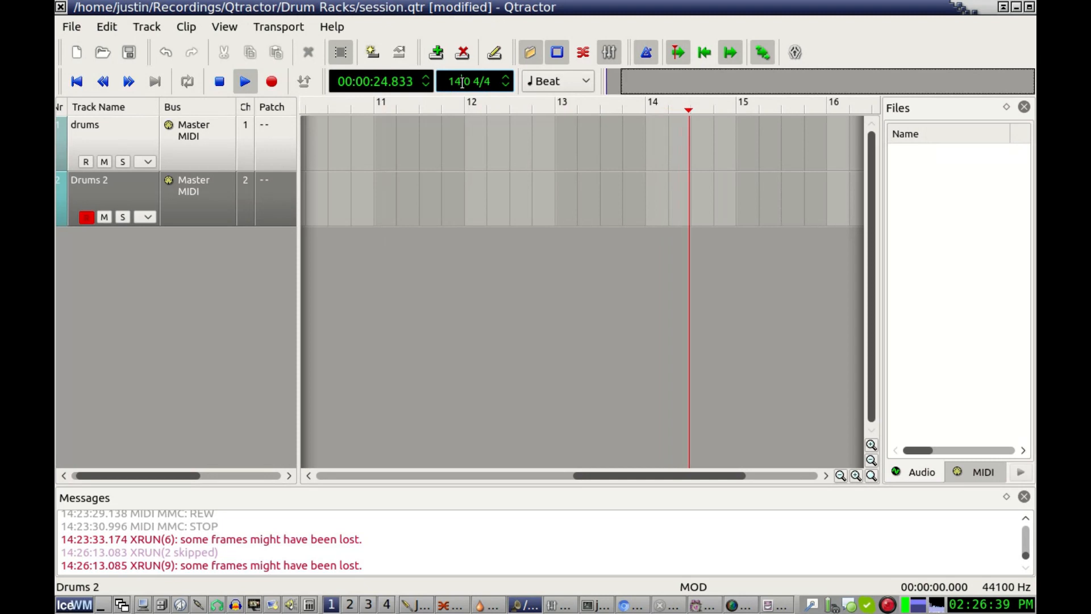
pyautogui.write('4')
pyautogui.press('Return')
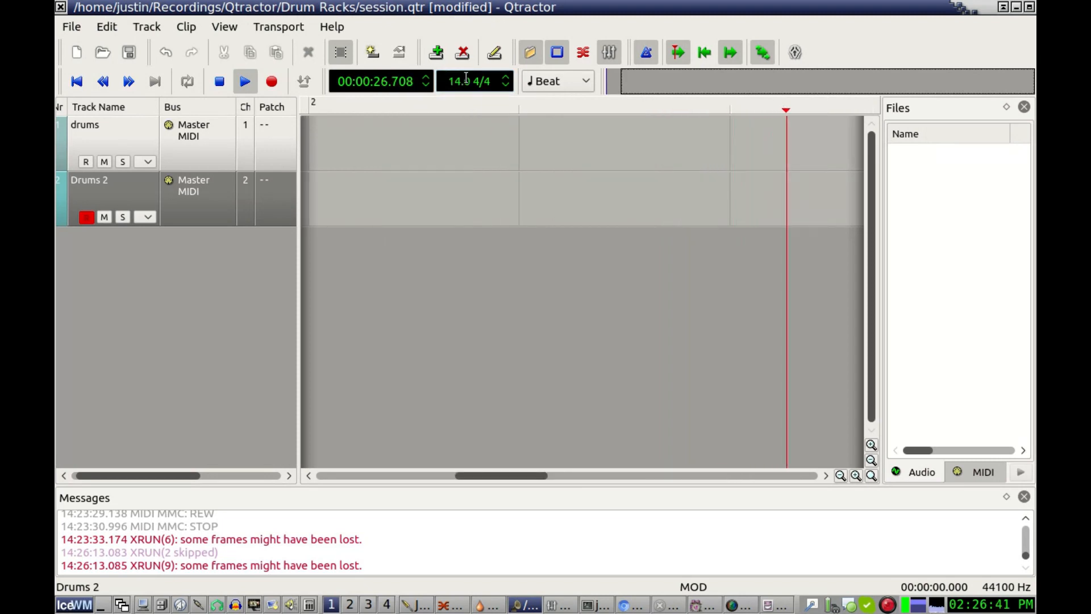
pyautogui.doubleClick(455, 83)
pyautogui.write('110')
pyautogui.press('Return')
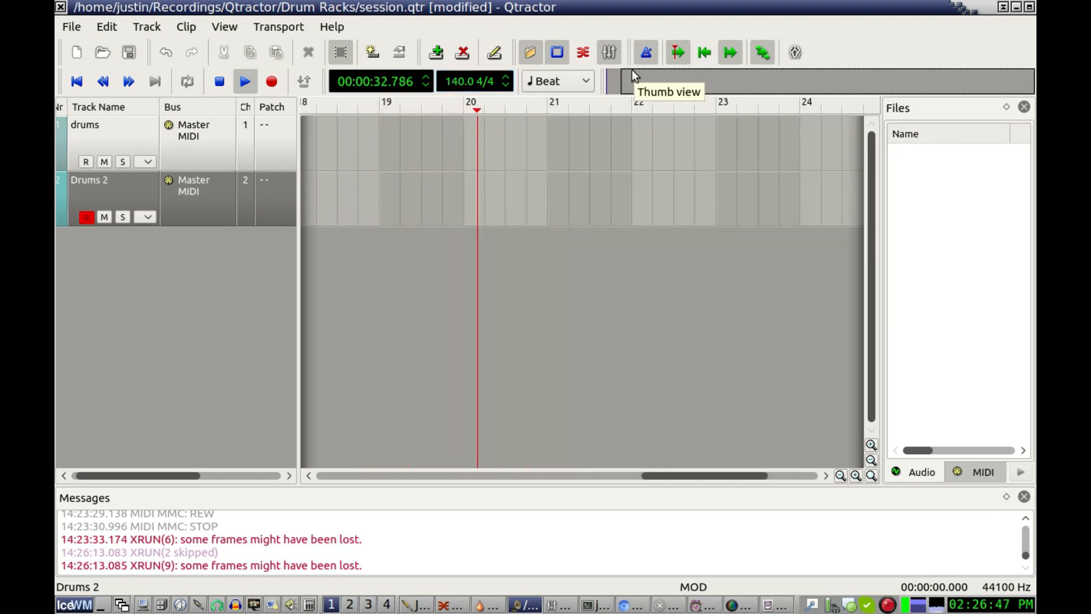
# Step: Rewind the session and play it from the start at the current tempo, stopping and rewinding once before playing it again
pyautogui.click(219, 82)
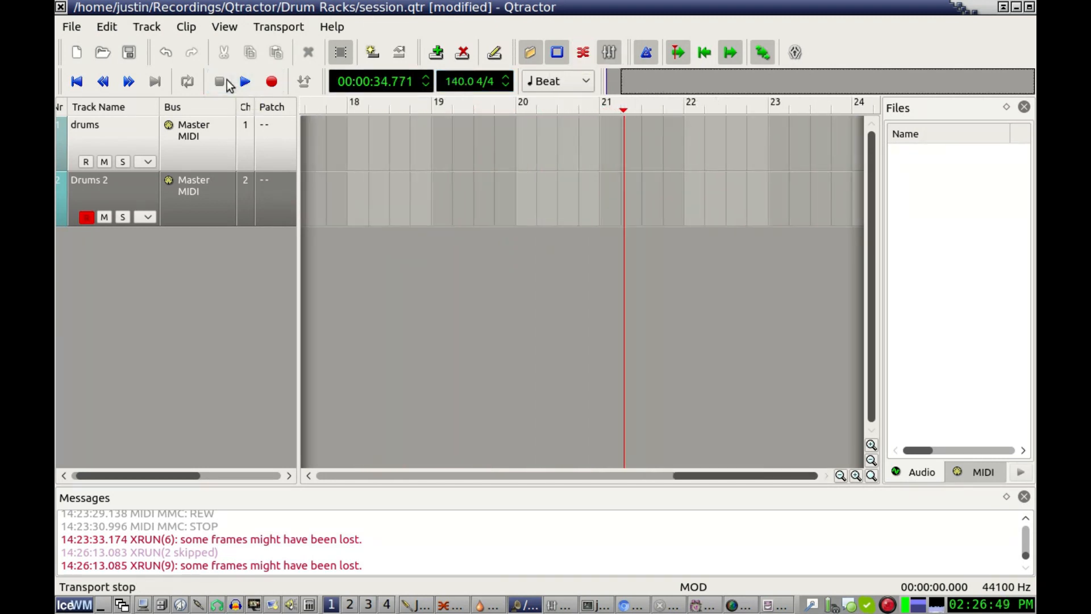
pyautogui.click(77, 81)
pyautogui.click(245, 83)
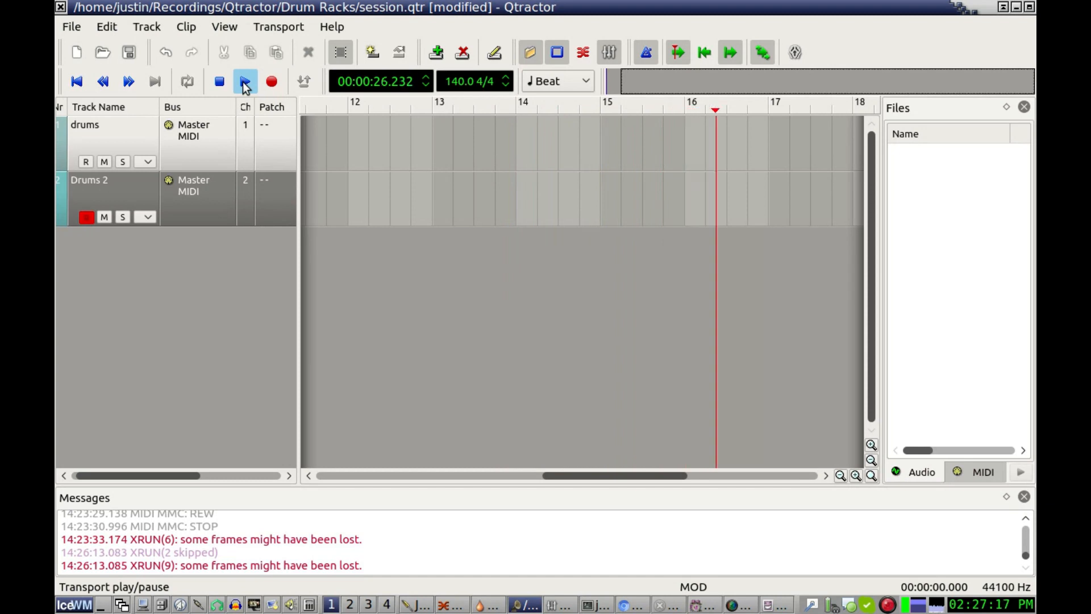
pyautogui.click(219, 81)
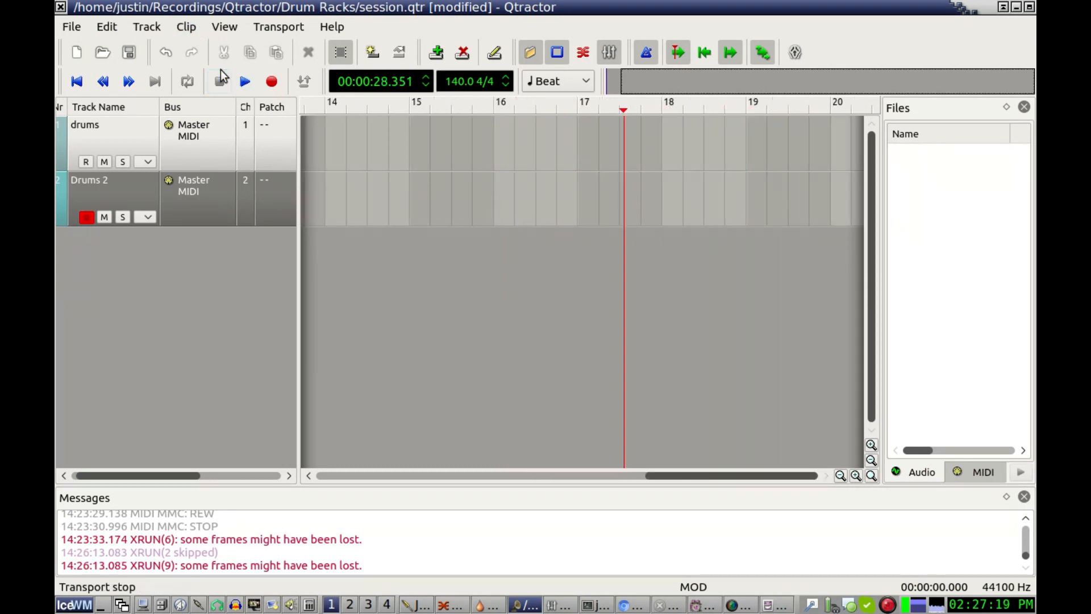
pyautogui.click(73, 85)
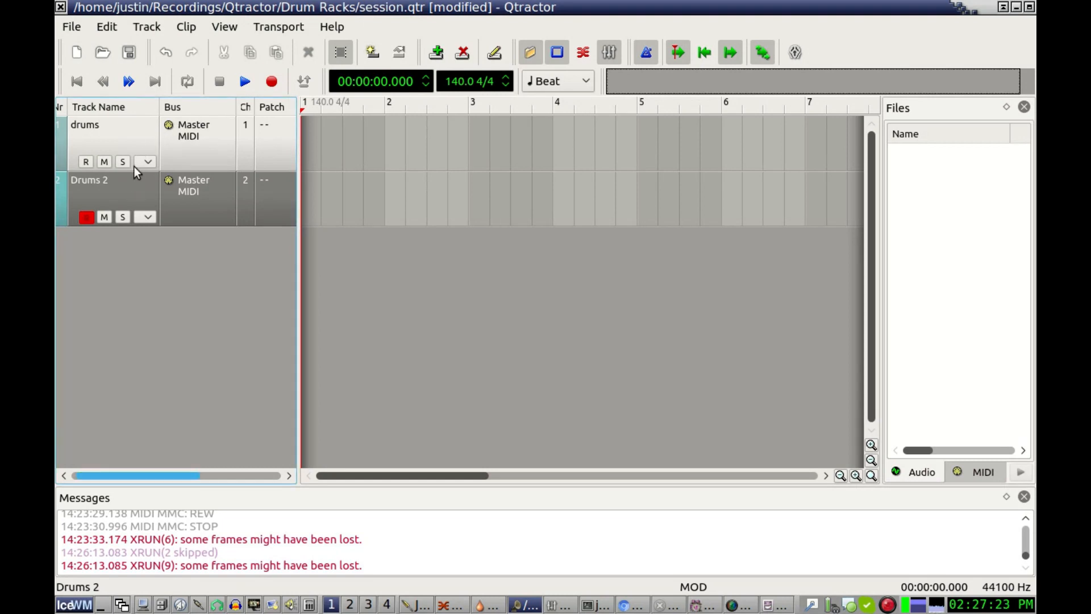
pyautogui.click(246, 82)
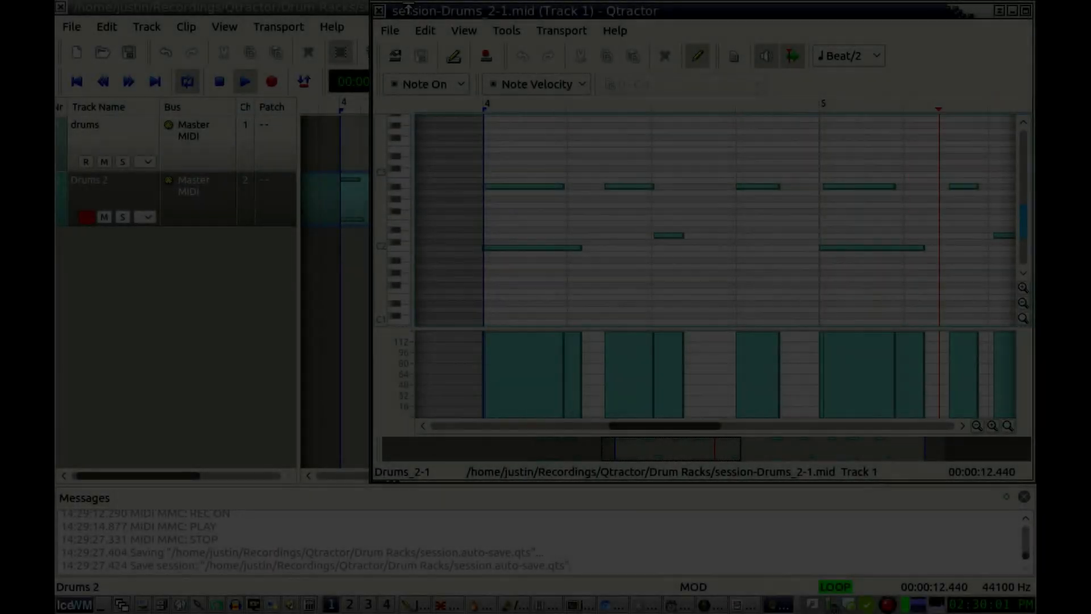
# Step: Quantize all notes of the Drums 2 clip with Time at Beat/2 and Duration at Beat/4, both 100%, and close the clip editor
pyautogui.hotkey('ctrl', 'a')
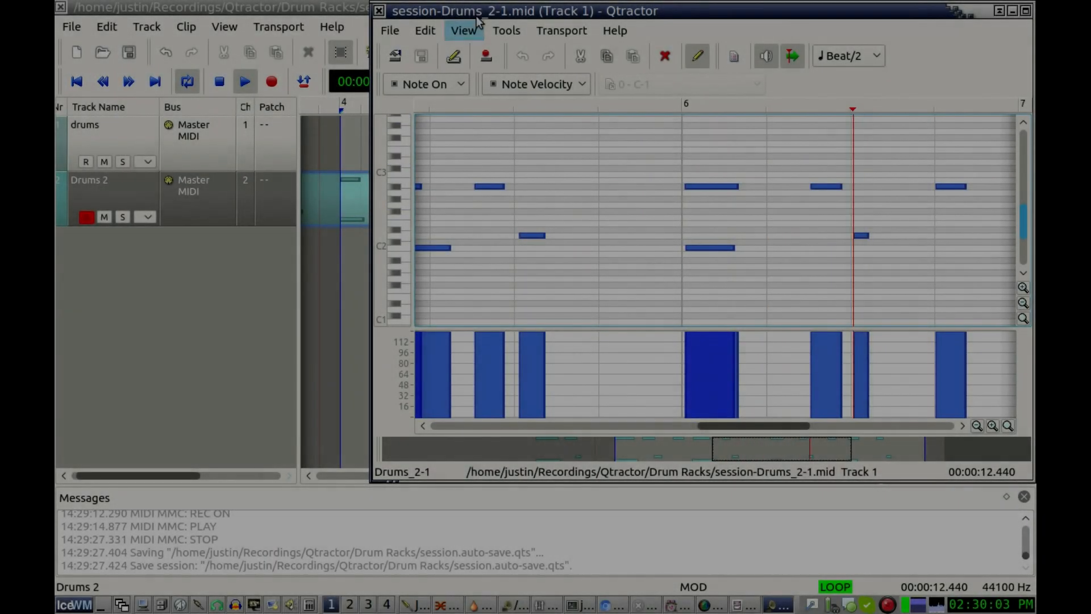
pyautogui.click(464, 30)
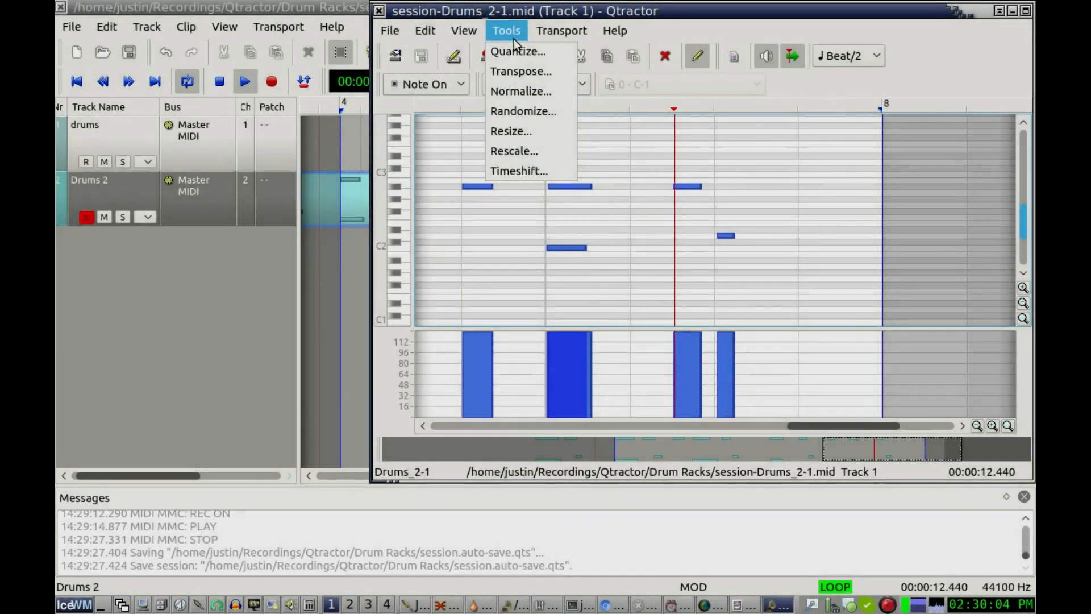
pyautogui.click(506, 47)
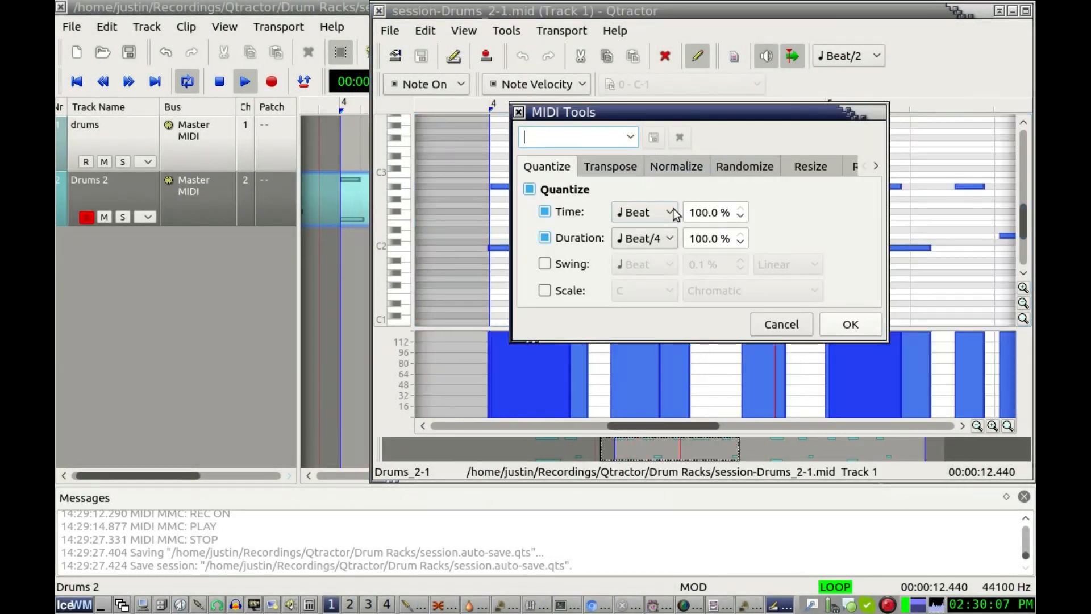
pyautogui.click(672, 213)
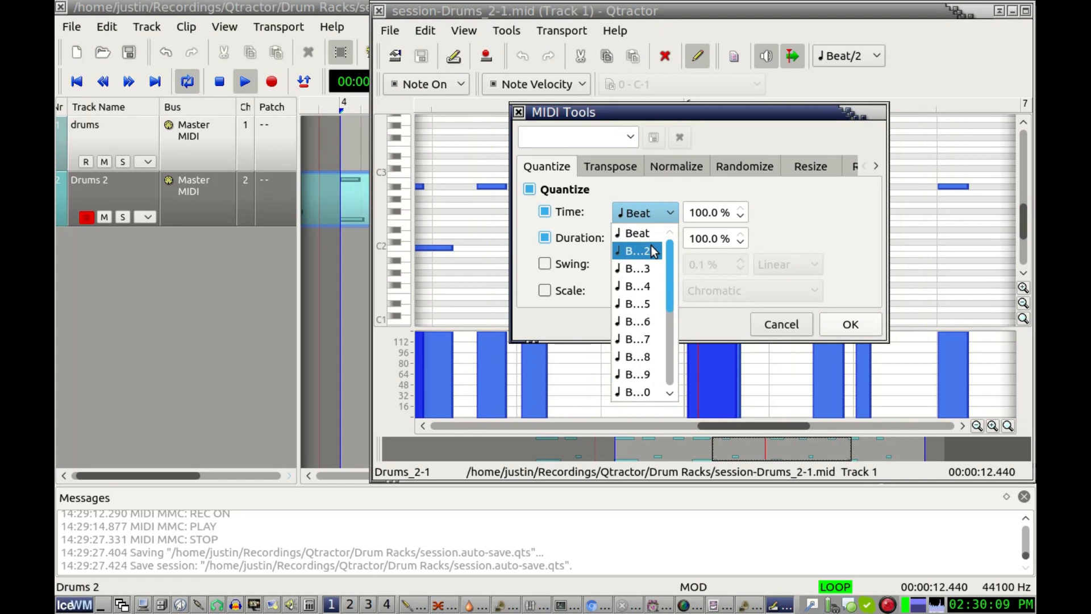
pyautogui.click(654, 251)
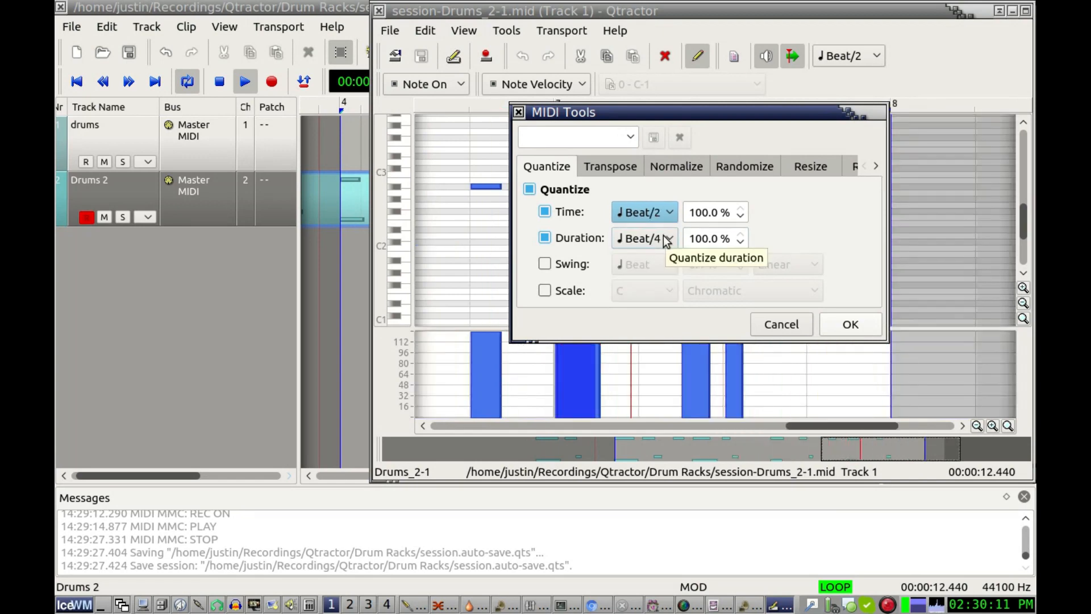
pyautogui.click(662, 238)
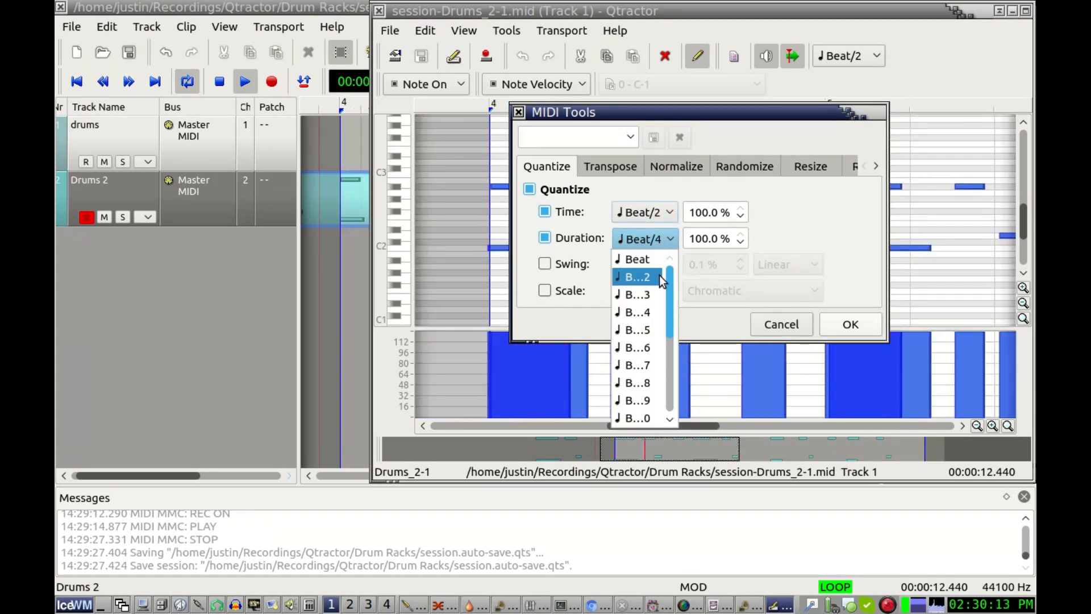
pyautogui.click(553, 241)
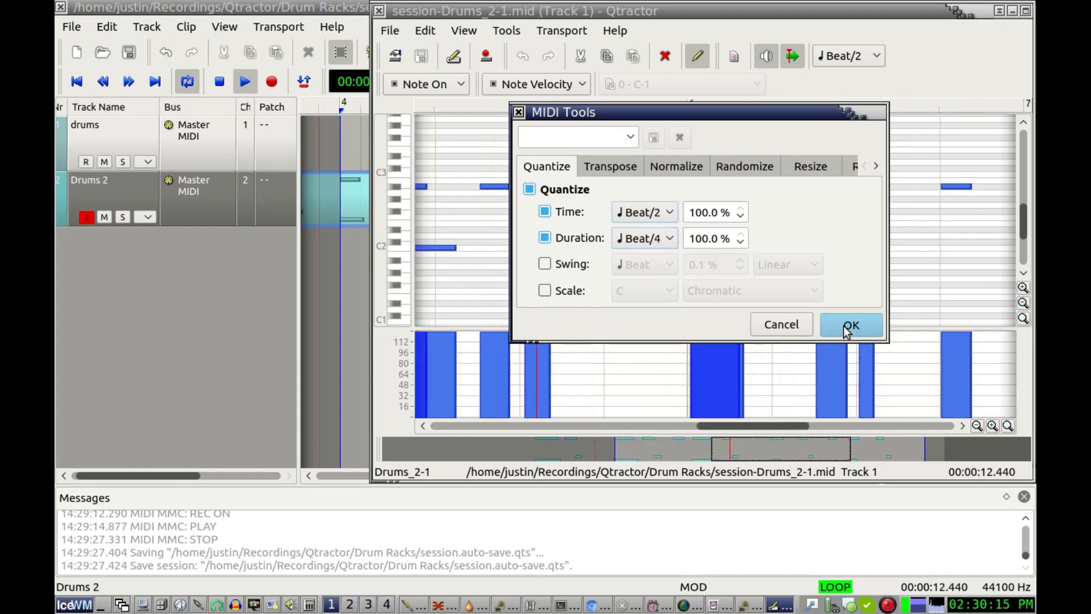
pyautogui.click(847, 325)
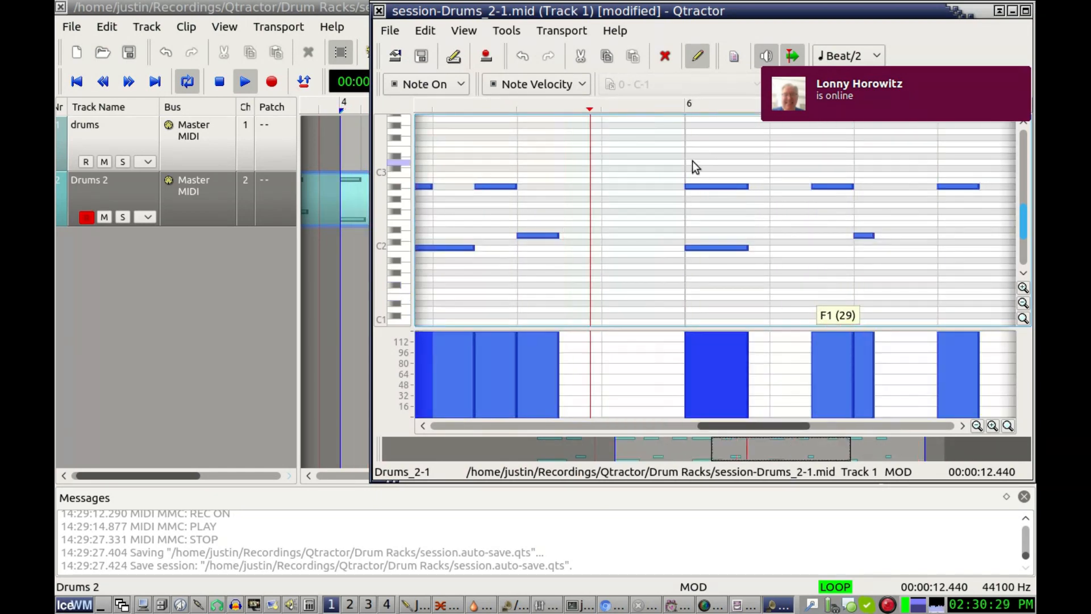
pyautogui.click(379, 11)
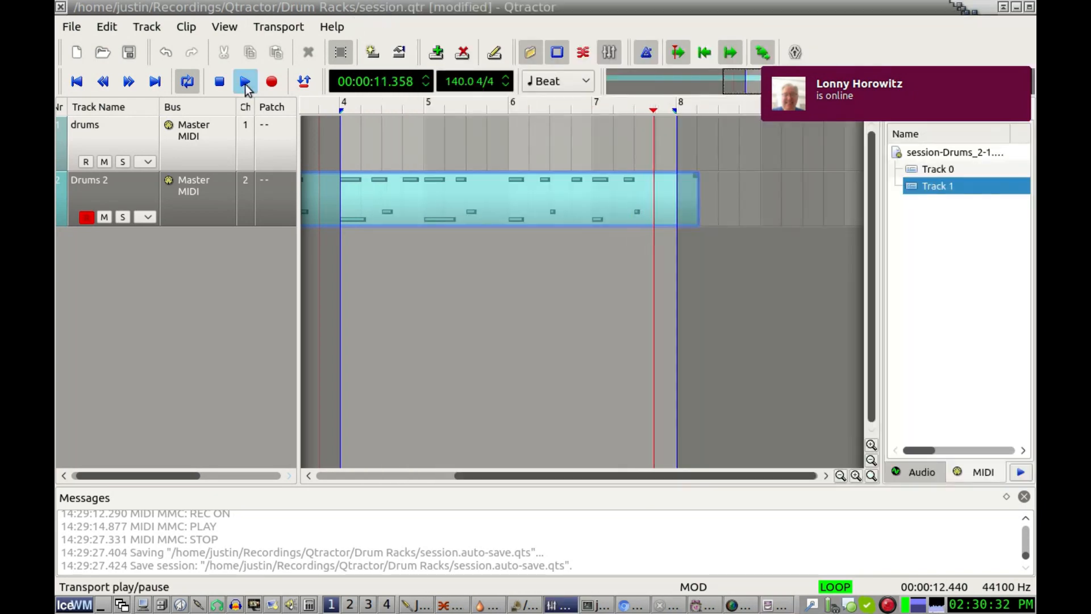
# Step: Arm the drums track instead of Drums 2 and record a looped pass with the Cheese webcam window in view
pyautogui.click(133, 140)
pyautogui.click(86, 162)
pyautogui.click(86, 217)
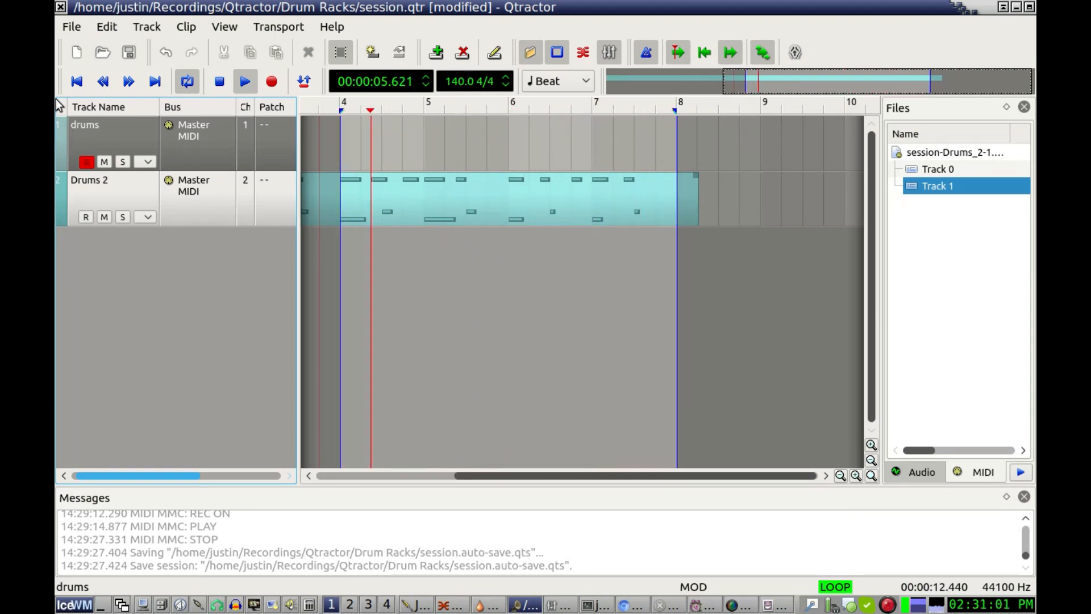
pyautogui.moveTo(1090, 162); pyautogui.dragTo(699, 189)
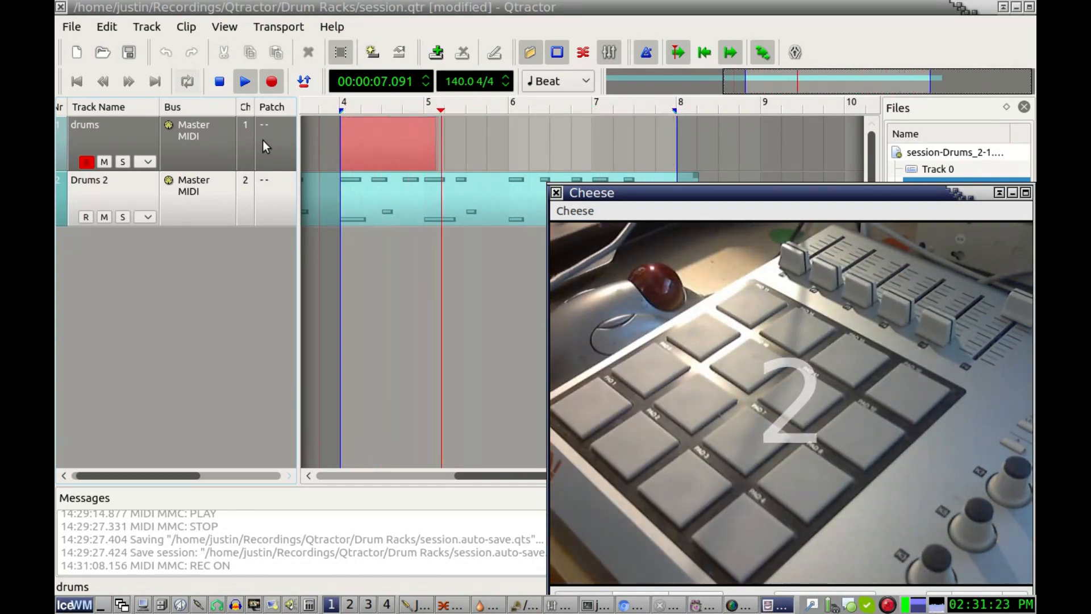
pyautogui.press('space')
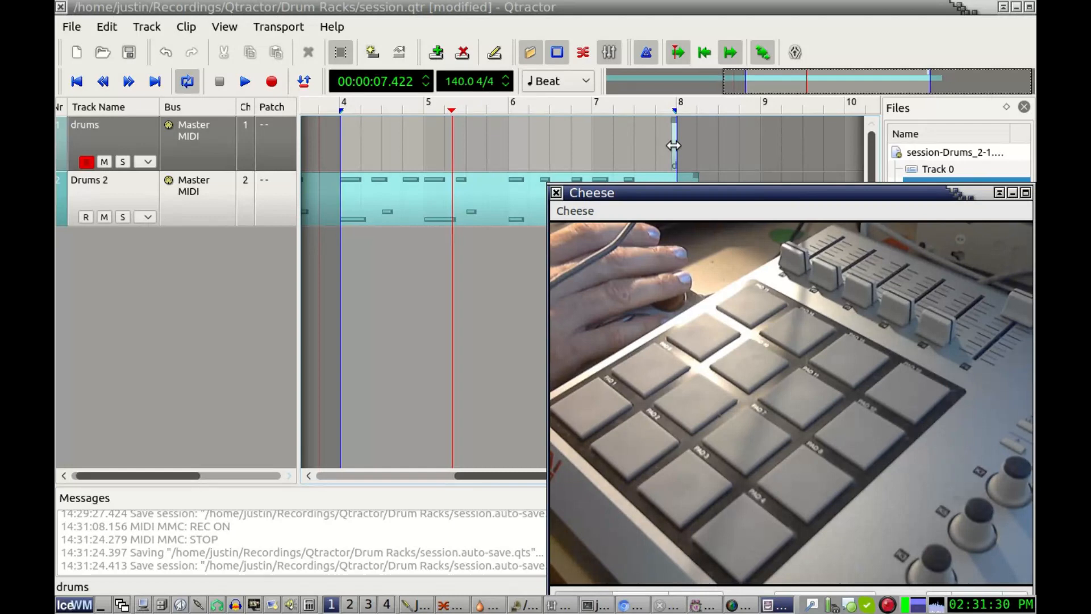
# Step: Cycle repeatedly through the takes of the recorded drums-1 clip, ending on take 2
pyautogui.rightClick(673, 145)
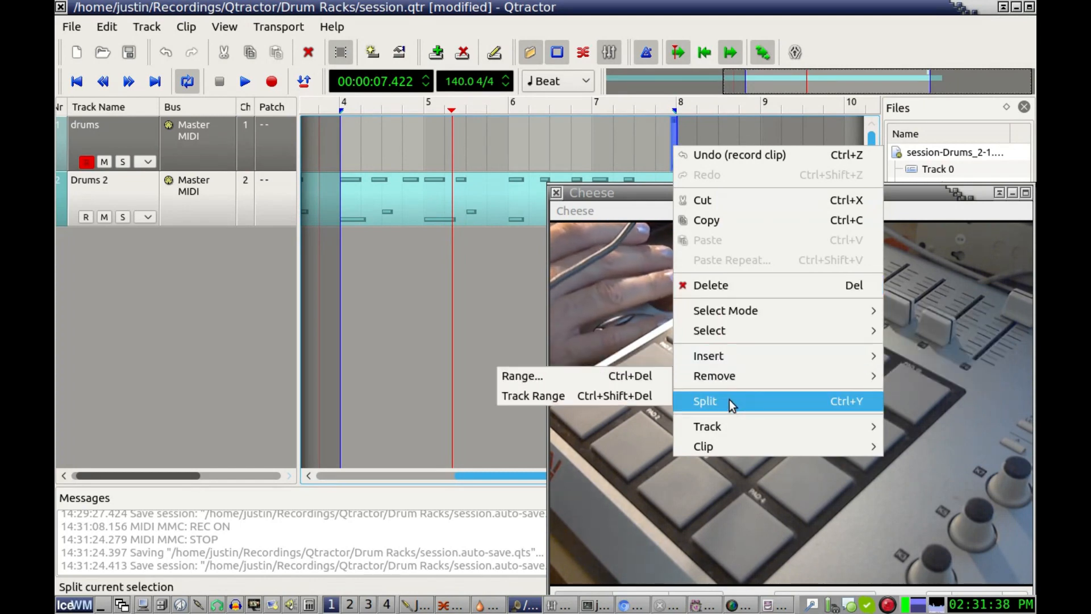
pyautogui.moveTo(718, 444)
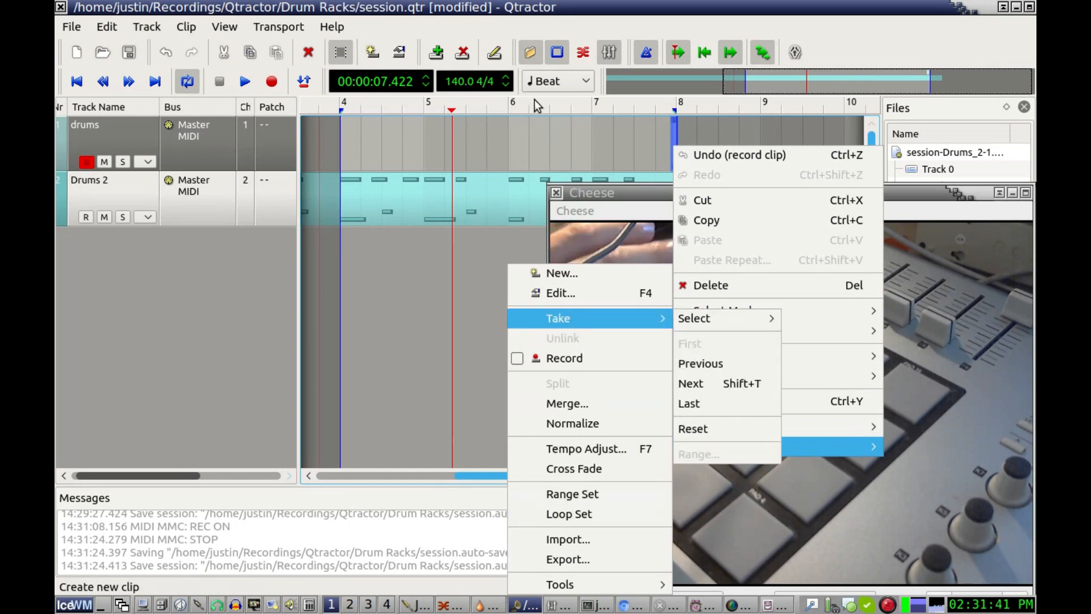
pyautogui.click(535, 4)
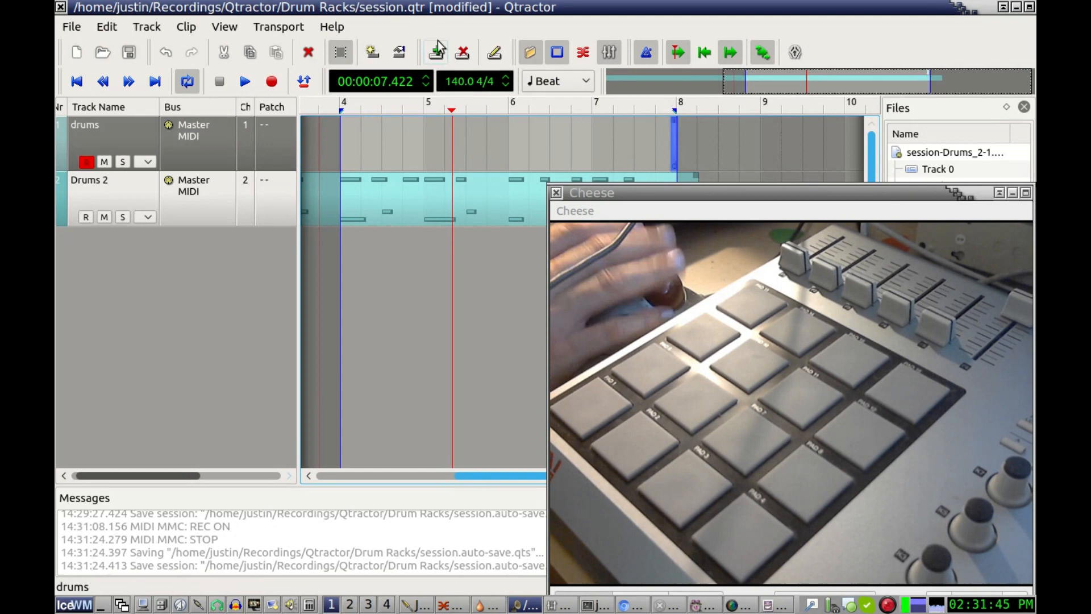
pyautogui.hotkey('shift', 't')
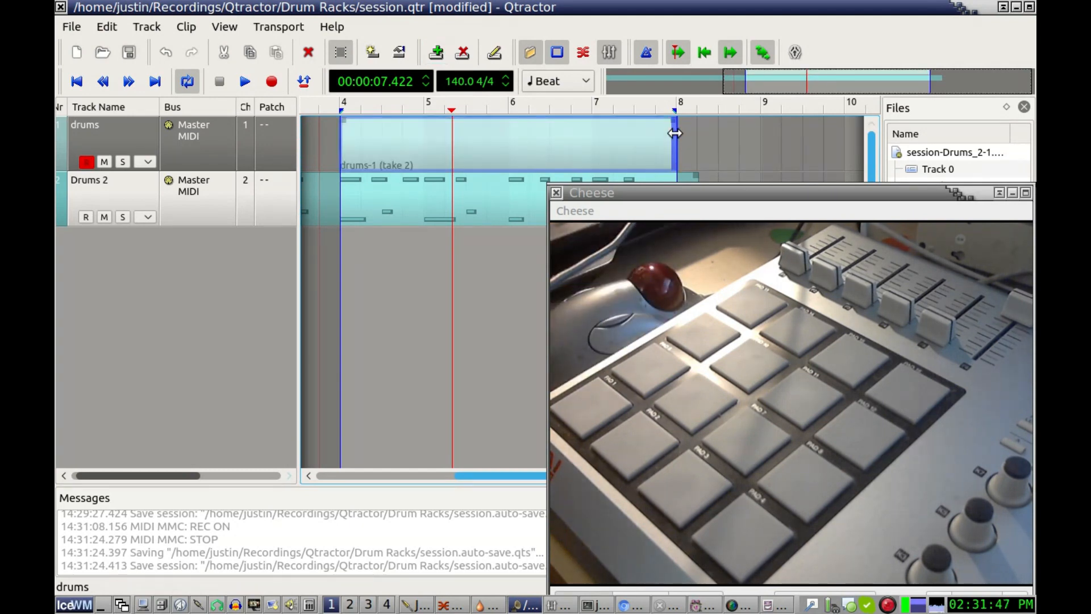
pyautogui.hotkey('shift', 't')
pyautogui.hotkey('shift', 't')
pyautogui.hotkey('shift', 't')
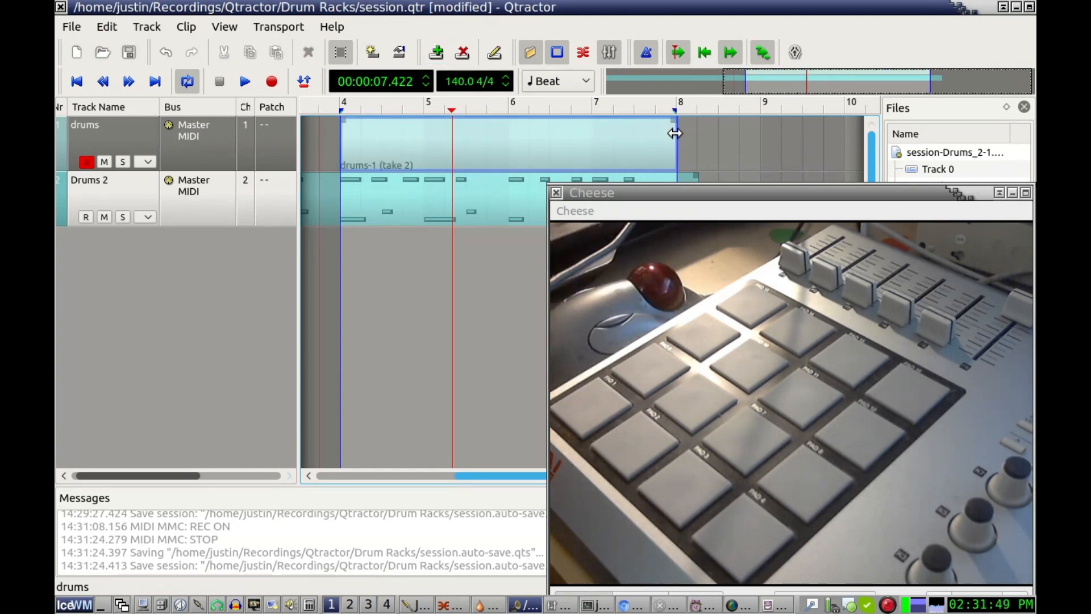
pyautogui.hotkey('shift', 't')
pyautogui.hotkey('shift', 't')
pyautogui.hotkey('shift', 't')
pyautogui.hotkey('shift', 't')
pyautogui.hotkey('shift', 't')
pyautogui.hotkey('shift', 't')
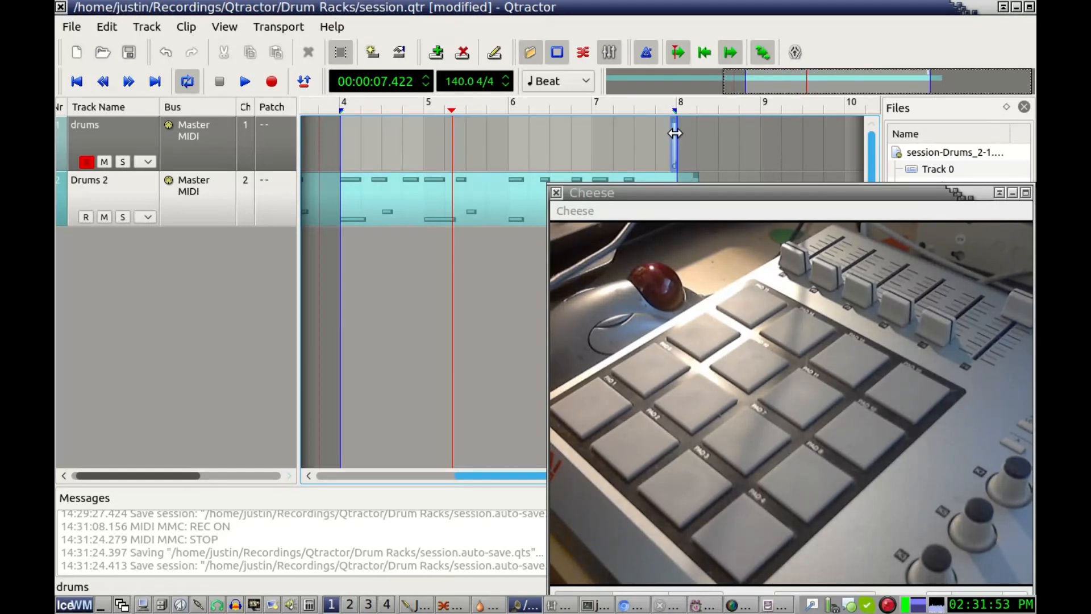
pyautogui.hotkey('shift', 't')
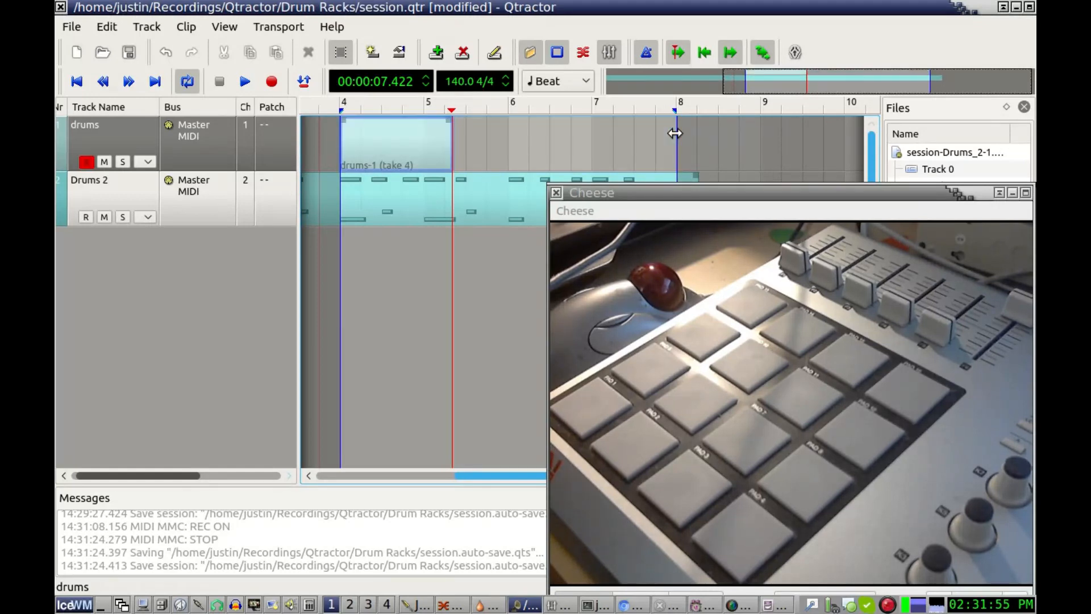
pyautogui.hotkey('shift', 't')
pyautogui.hotkey('shift', 't')
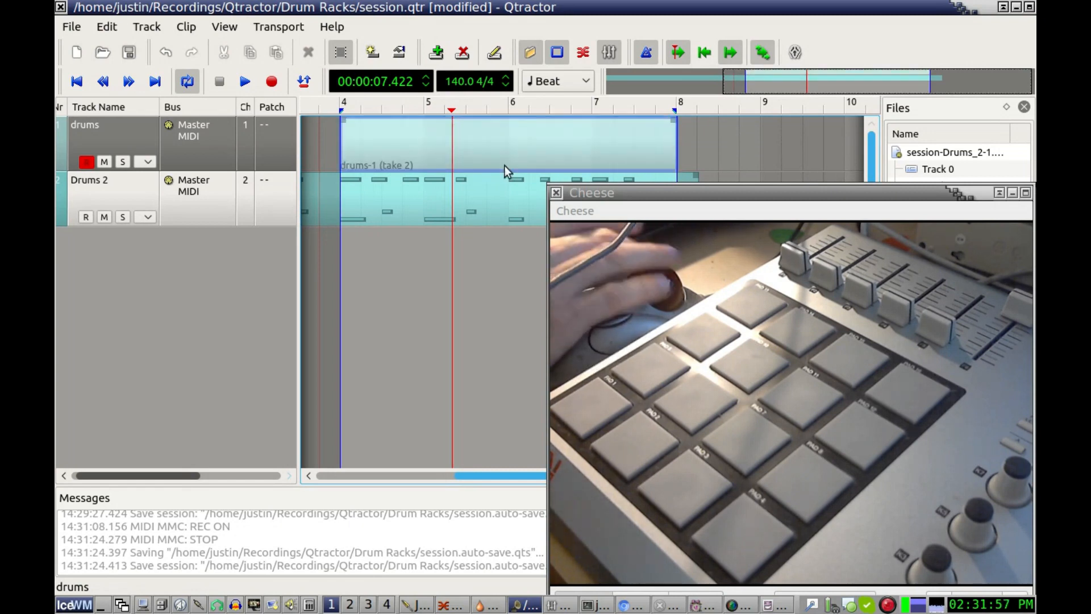
# Step: Delete the recorded drums-1 clip from the drums track
pyautogui.click(421, 154)
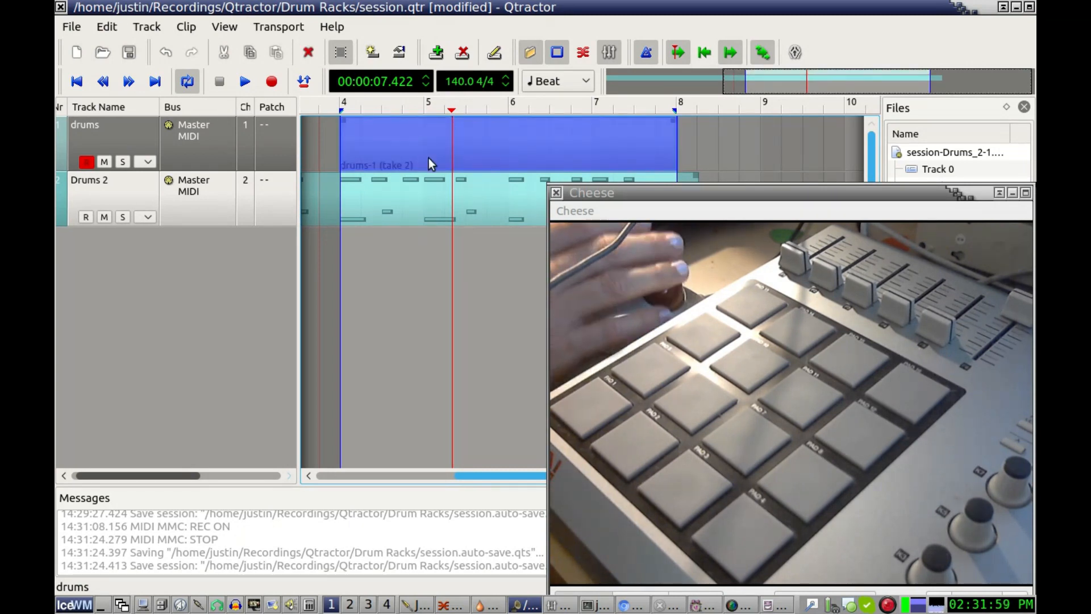
pyautogui.press('Delete')
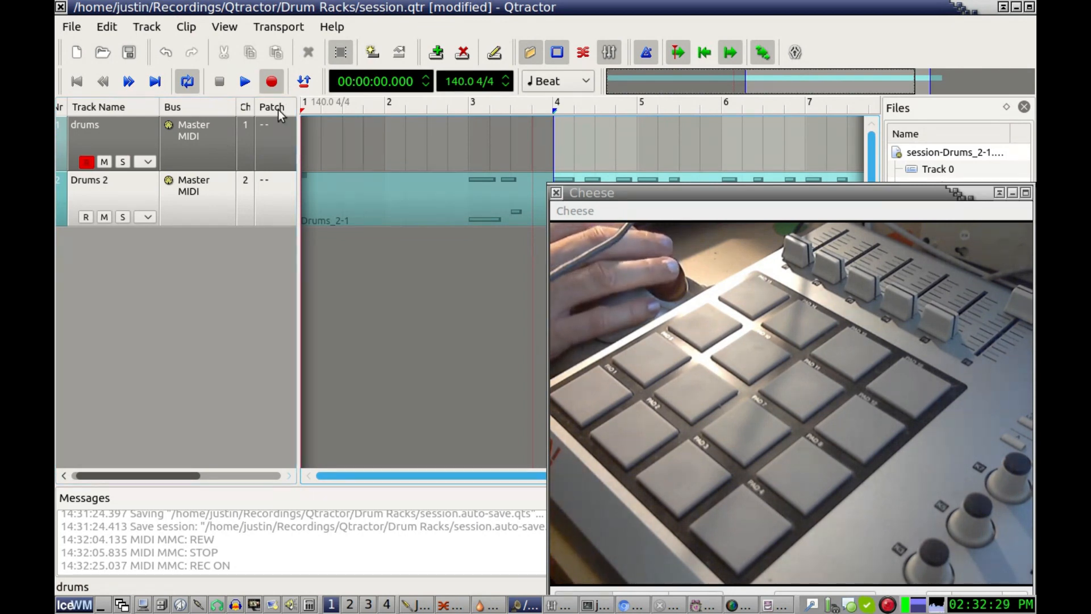
# Step: Set the loop recording mode (takes) to Last in the general program options
pyautogui.click(183, 28)
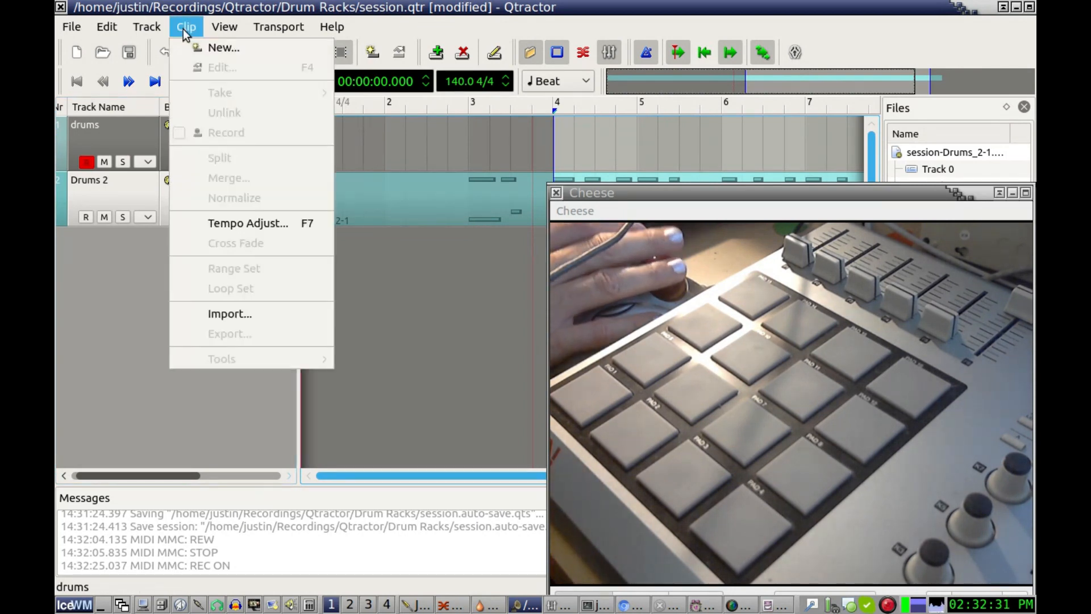
pyautogui.moveTo(162, 32)
pyautogui.moveTo(93, 24)
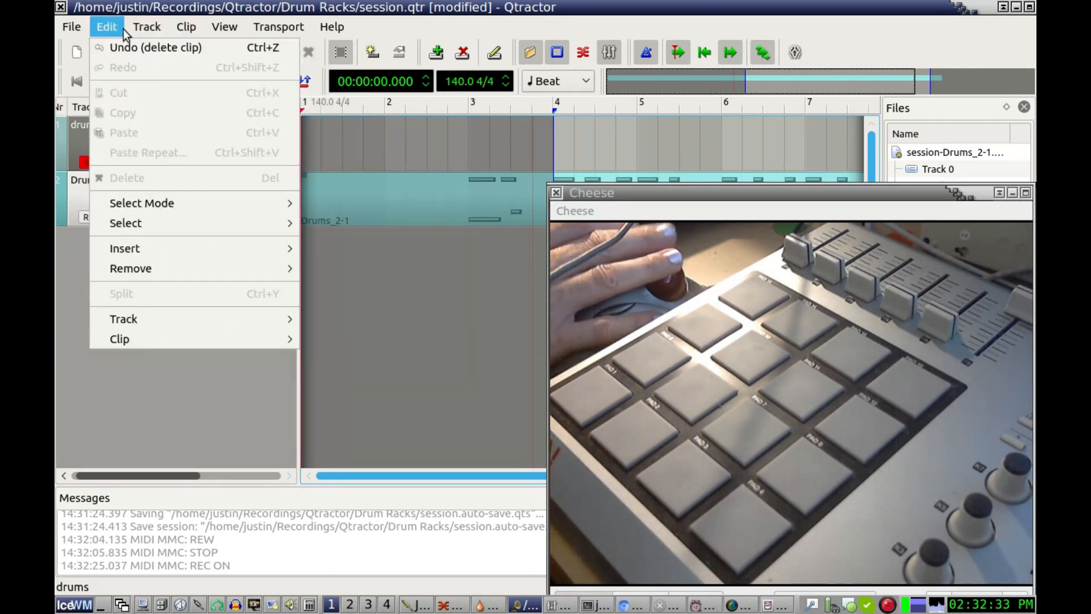
pyautogui.moveTo(224, 27)
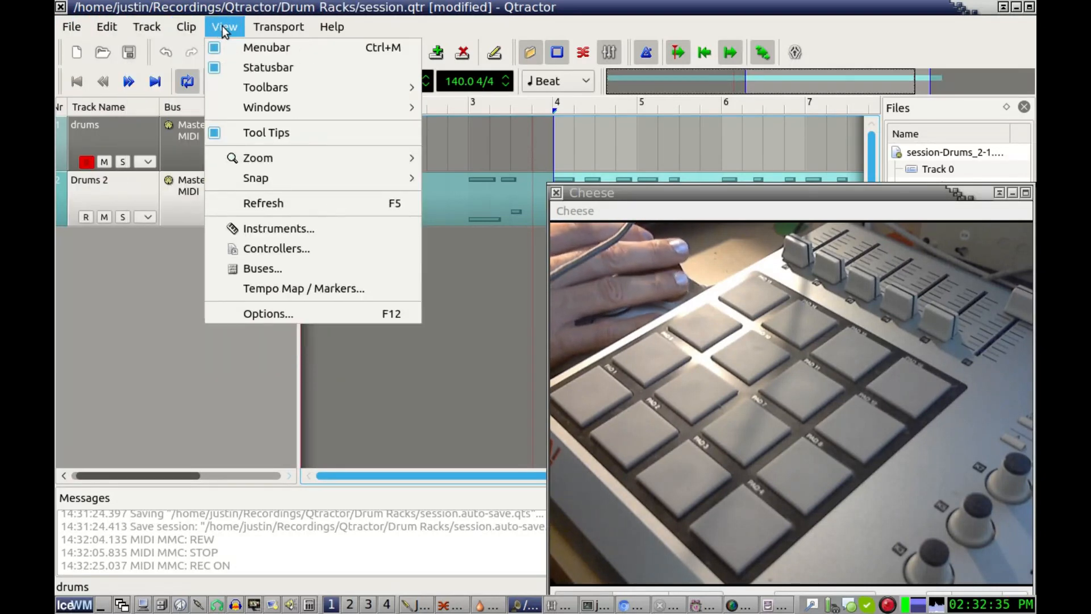
pyautogui.click(294, 315)
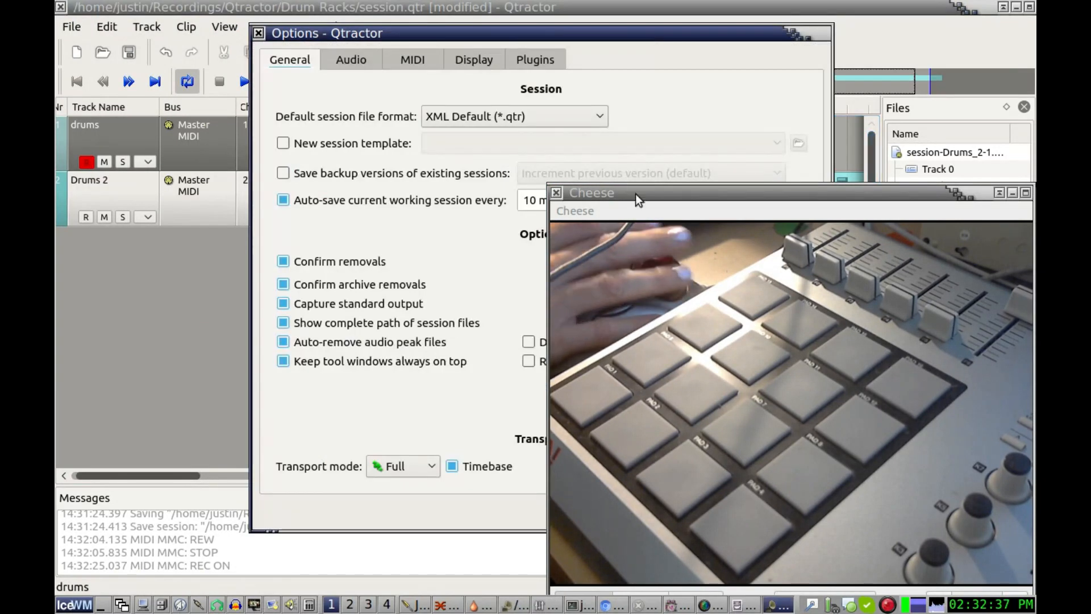
pyautogui.moveTo(690, 195); pyautogui.dragTo(1080, 142)
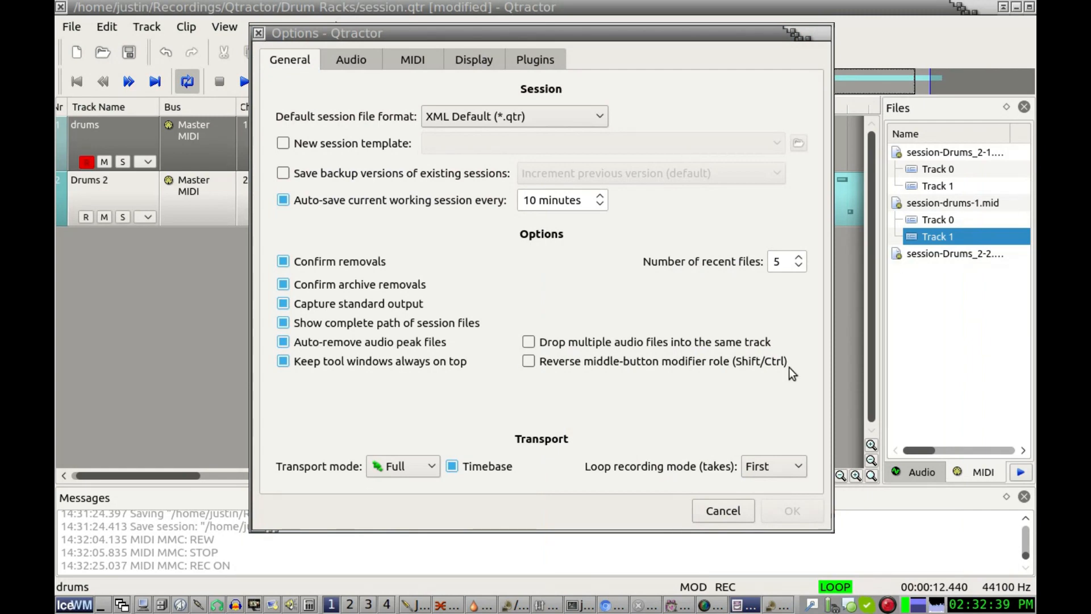
pyautogui.click(794, 476)
pyautogui.click(759, 521)
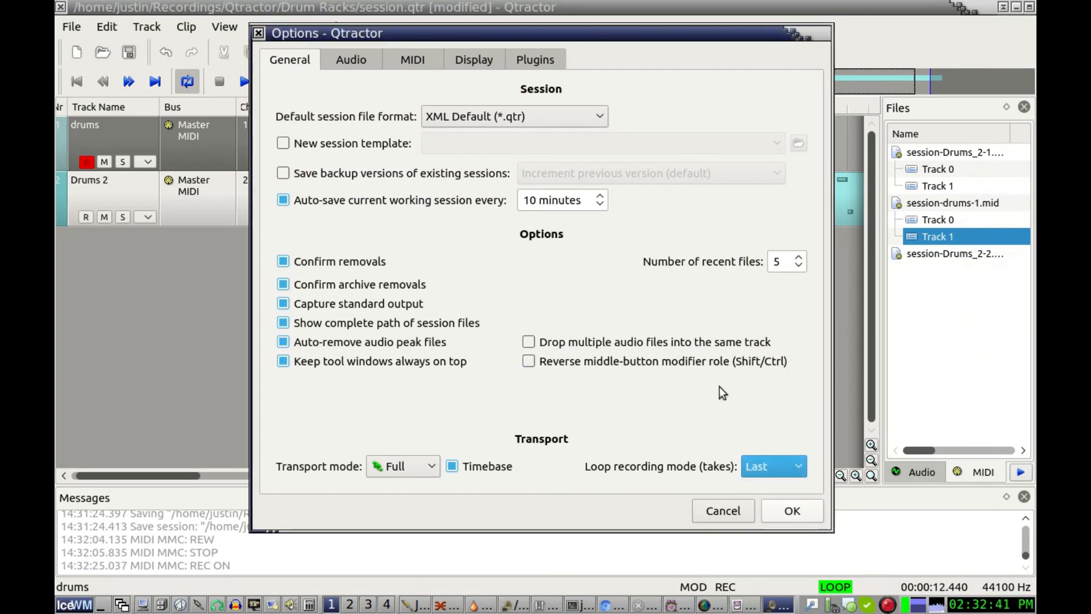
pyautogui.click(792, 512)
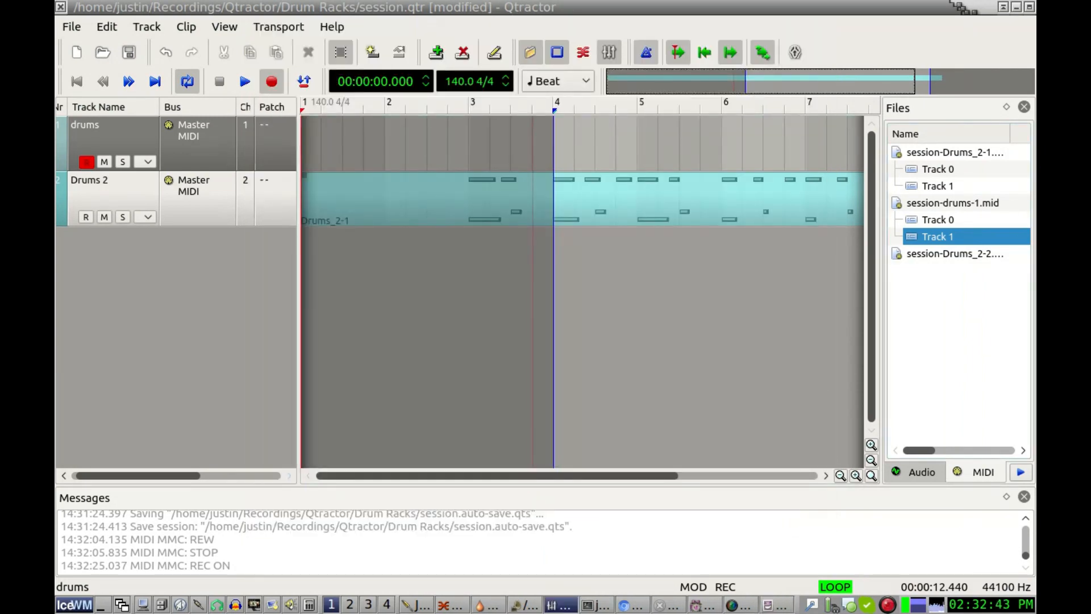
# Step: Record another looped pass on the drums track with the Cheese webcam window back in view, and stop during the second take
pyautogui.moveTo(1036, 161); pyautogui.dragTo(747, 198)
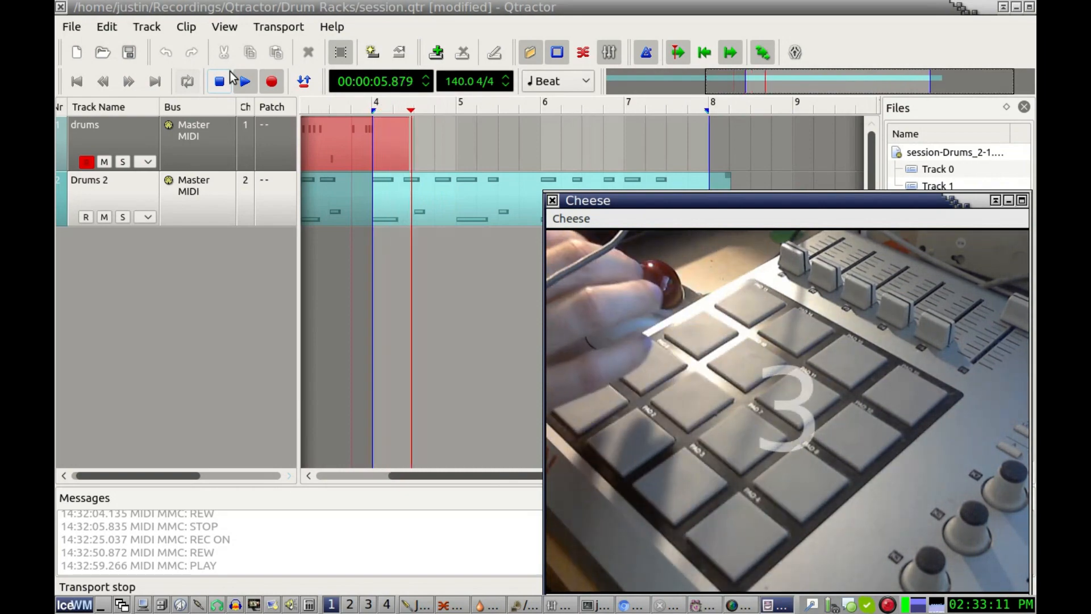
pyautogui.click(427, 7)
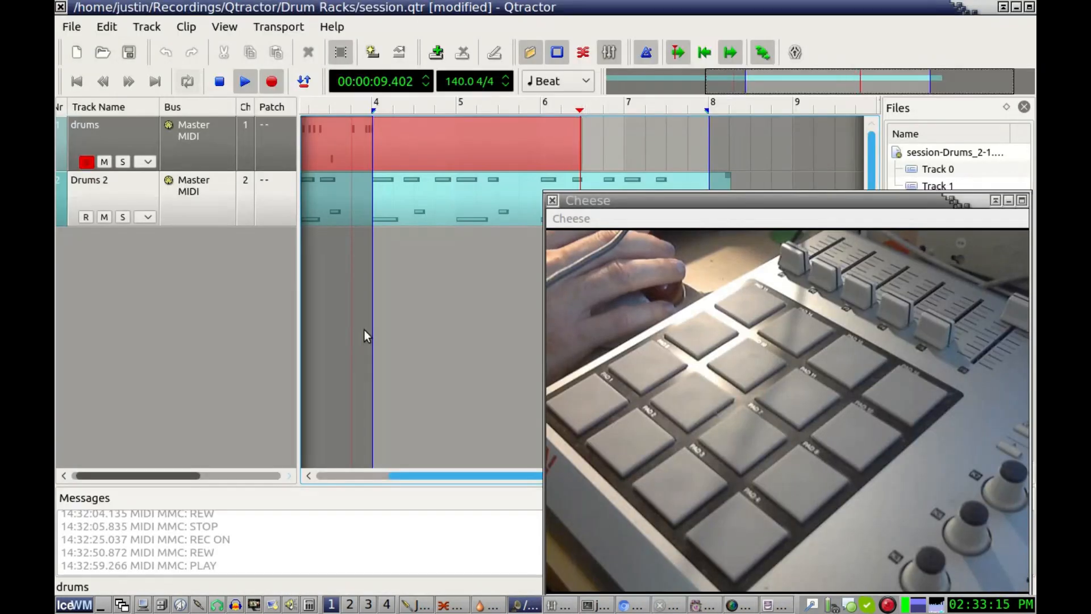
pyautogui.click(479, 337)
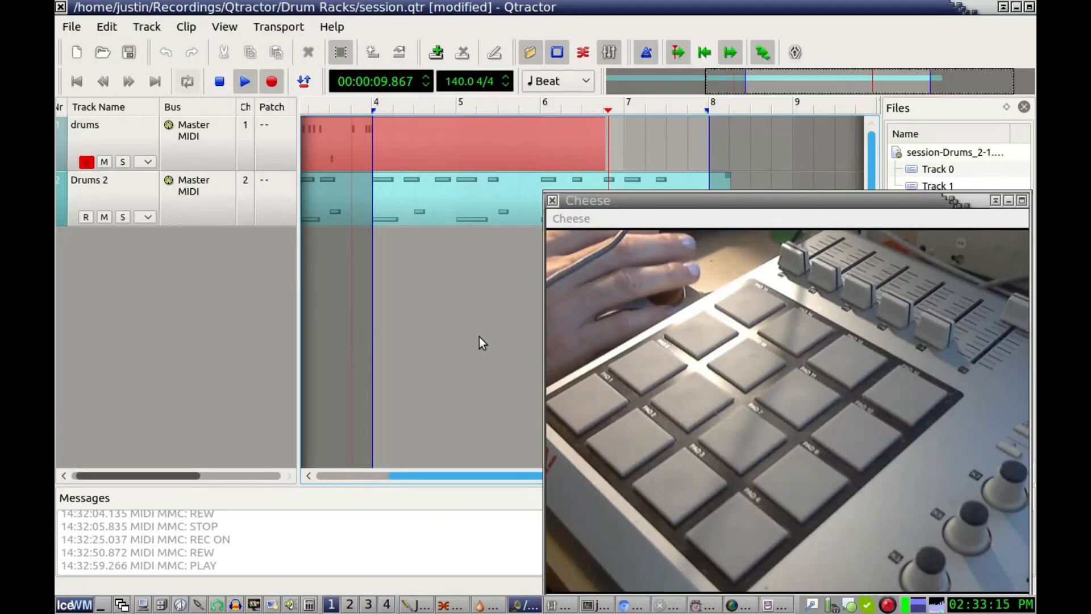
pyautogui.press('space')
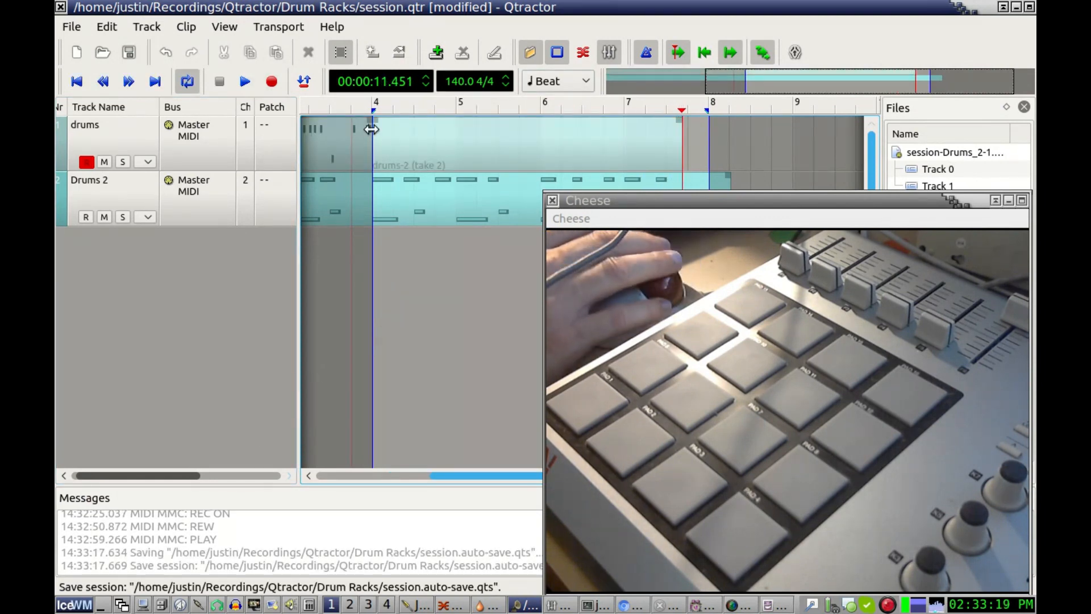
# Step: Switch the recorded drums-2 clip to take 1 and play it back
pyautogui.click(416, 135)
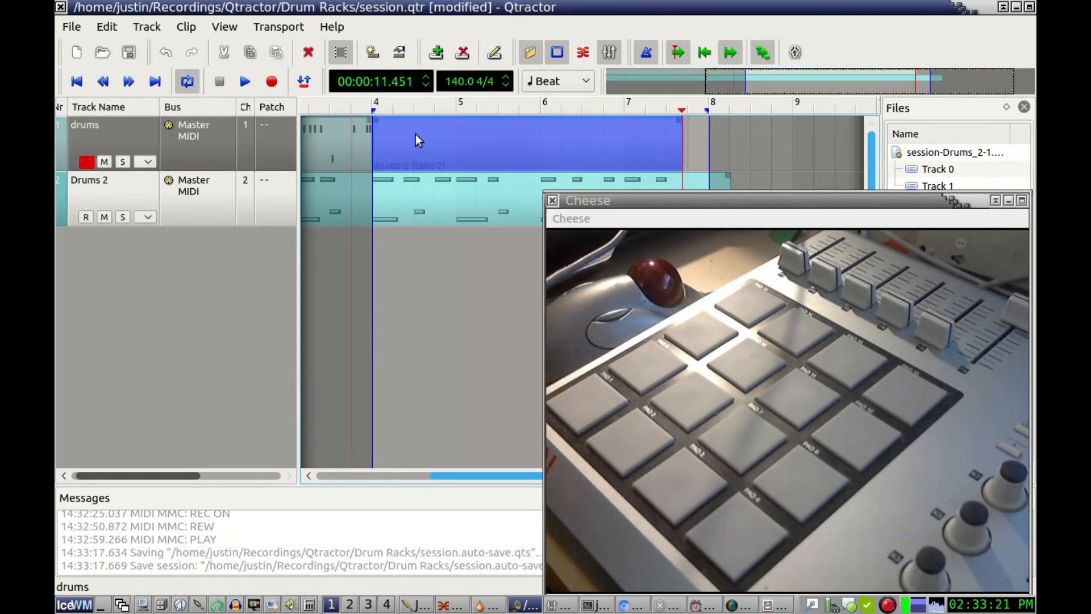
pyautogui.hotkey('shift', 't')
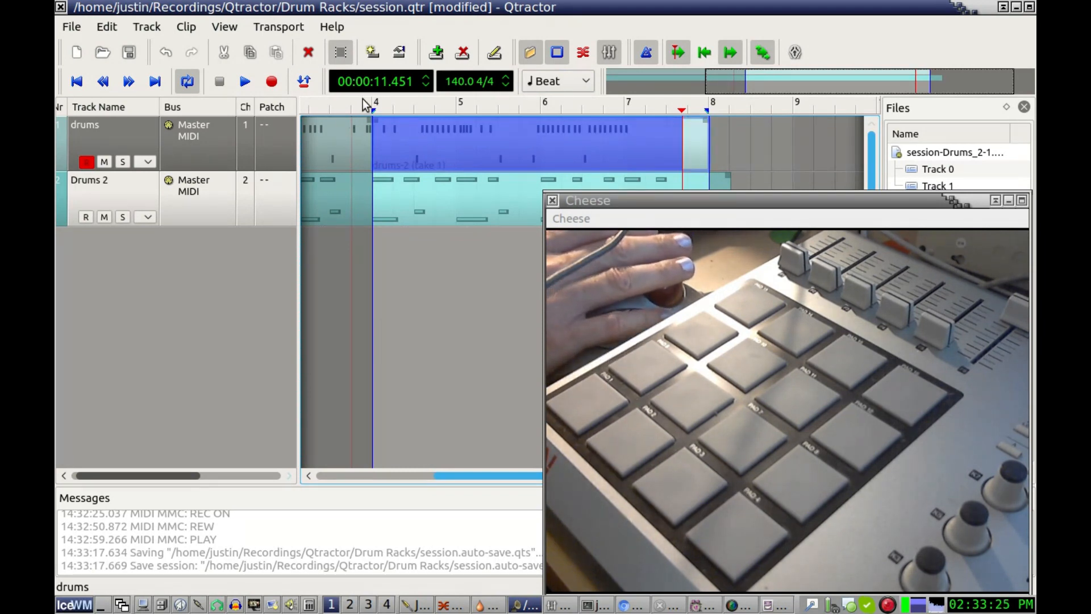
pyautogui.click(245, 82)
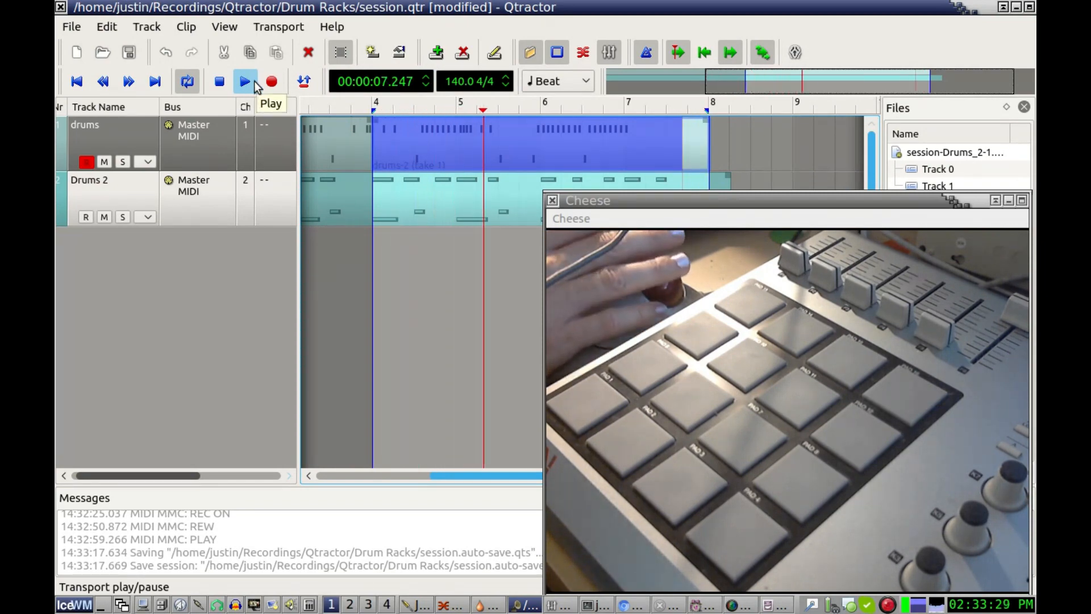
pyautogui.click(606, 196)
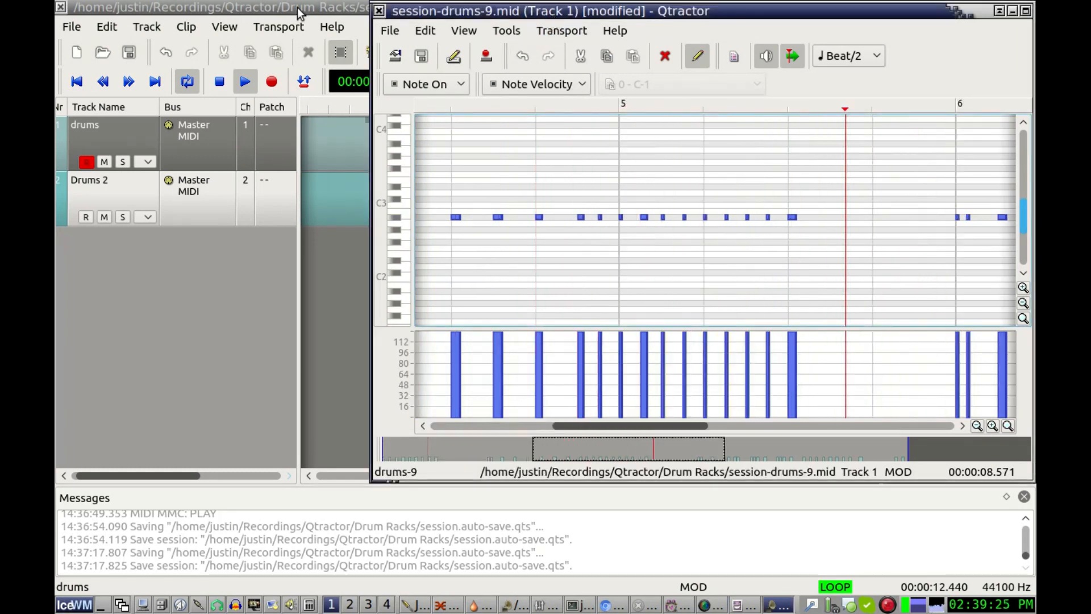
# Step: Close the drums-9 clip editor, save the session and clean up the unused files in the MIDI file list
pyautogui.click(379, 11)
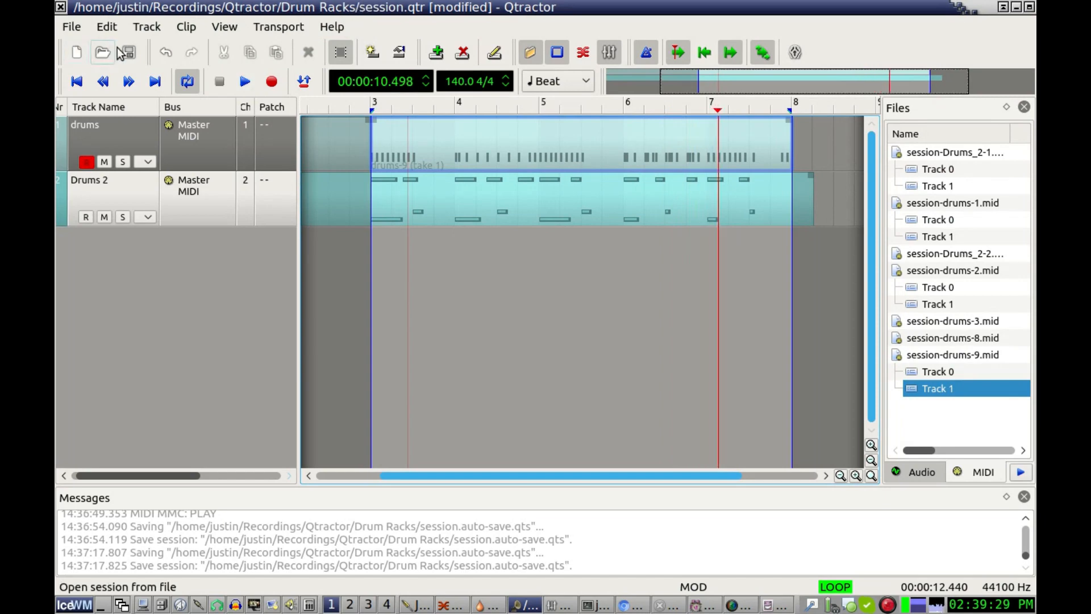
pyautogui.click(129, 52)
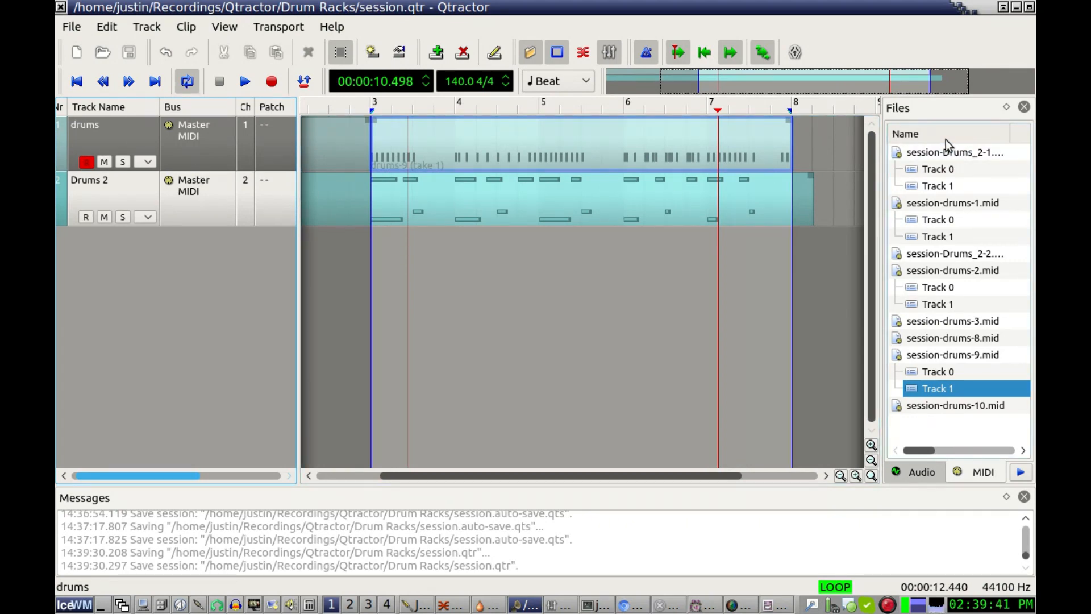
pyautogui.rightClick(959, 180)
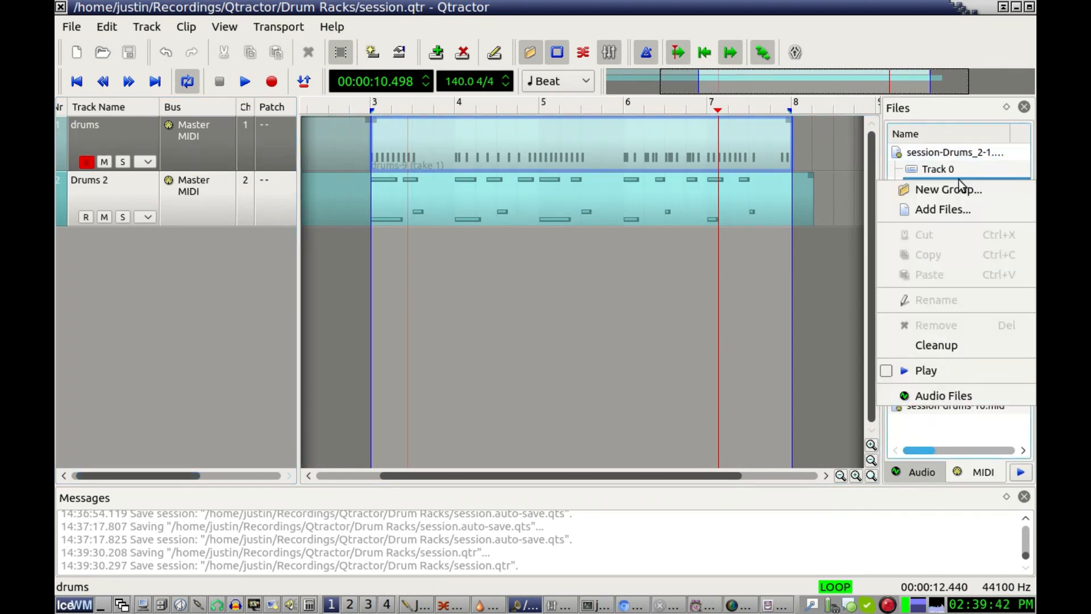
pyautogui.click(950, 343)
pyautogui.click(630, 312)
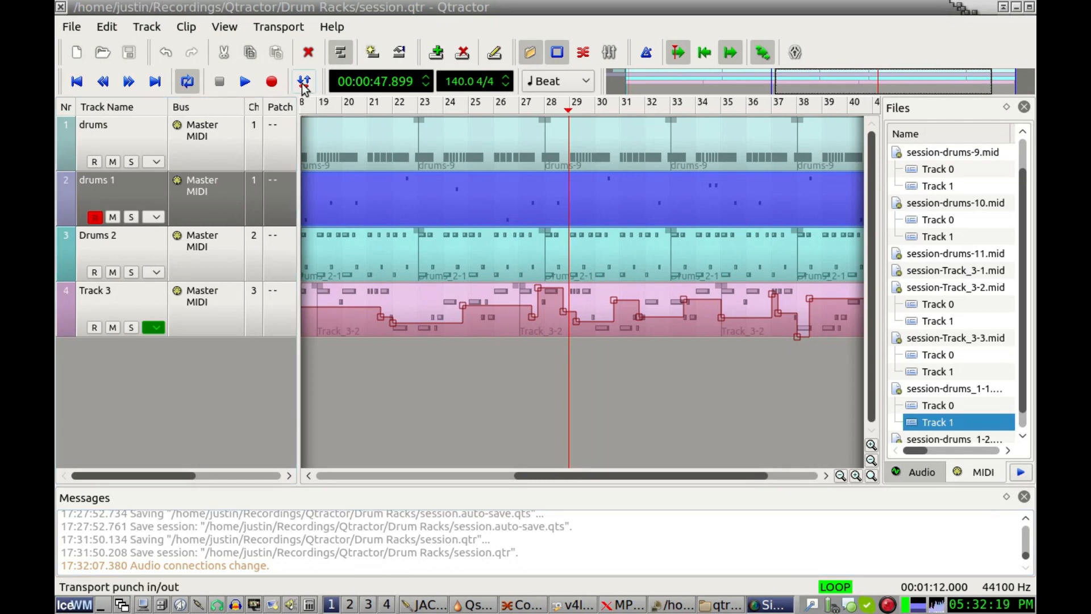
# Step: Listen to the looped four-track arrangement and stop the playback
pyautogui.moveTo(616, 475); pyautogui.dragTo(353, 384)
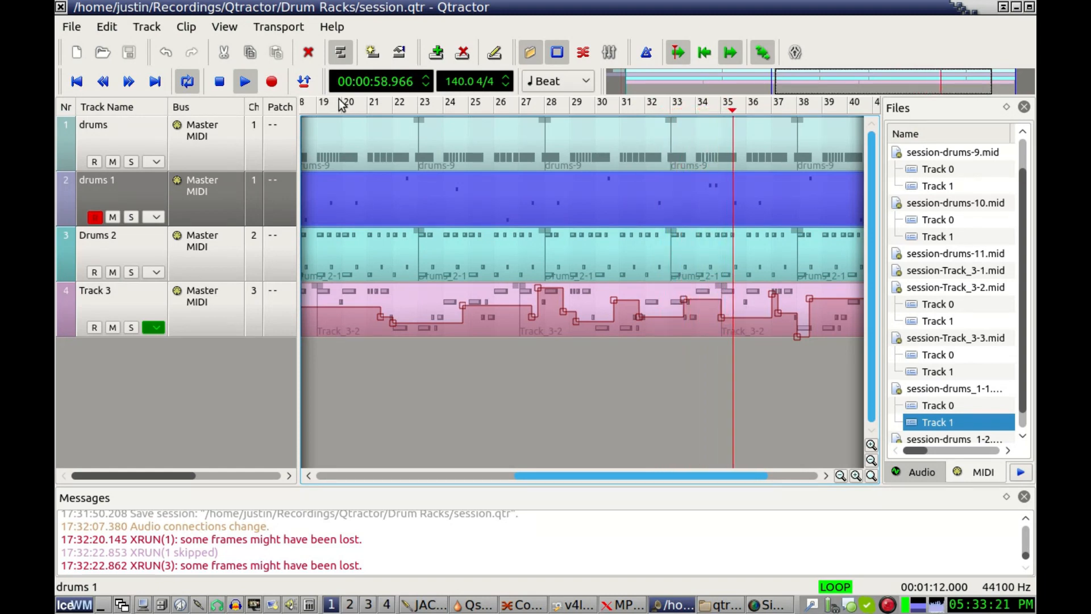
pyautogui.press('space')
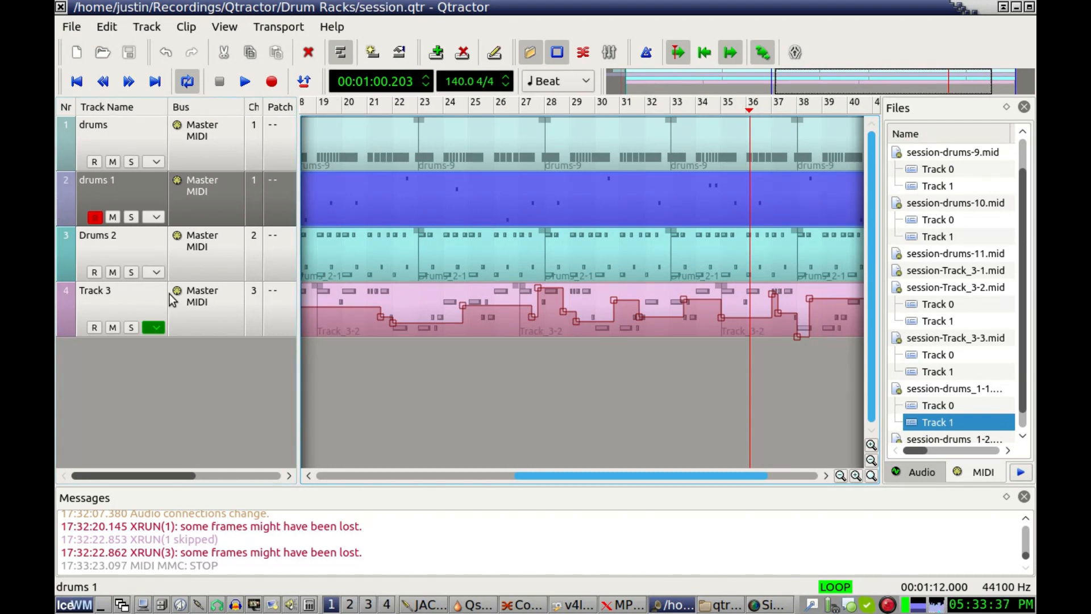
# Step: Select Track 3 and choose the Sorcer plugin's lfo1freq as its displayed automation parameter
pyautogui.click(115, 295)
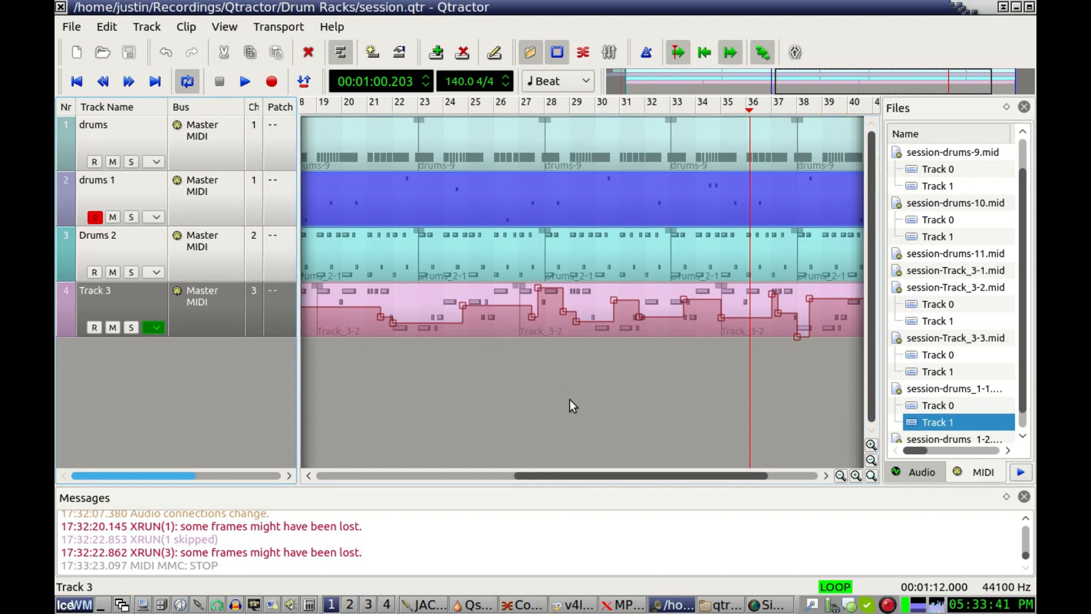
pyautogui.moveTo(569, 476); pyautogui.dragTo(308, 457)
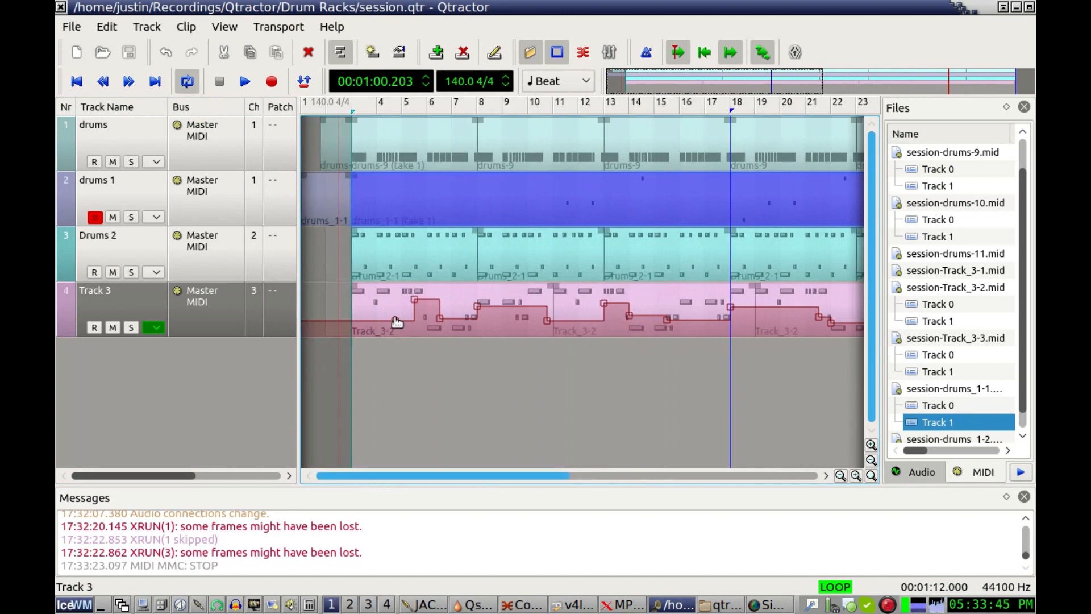
pyautogui.moveTo(391, 319)
pyautogui.click(156, 328)
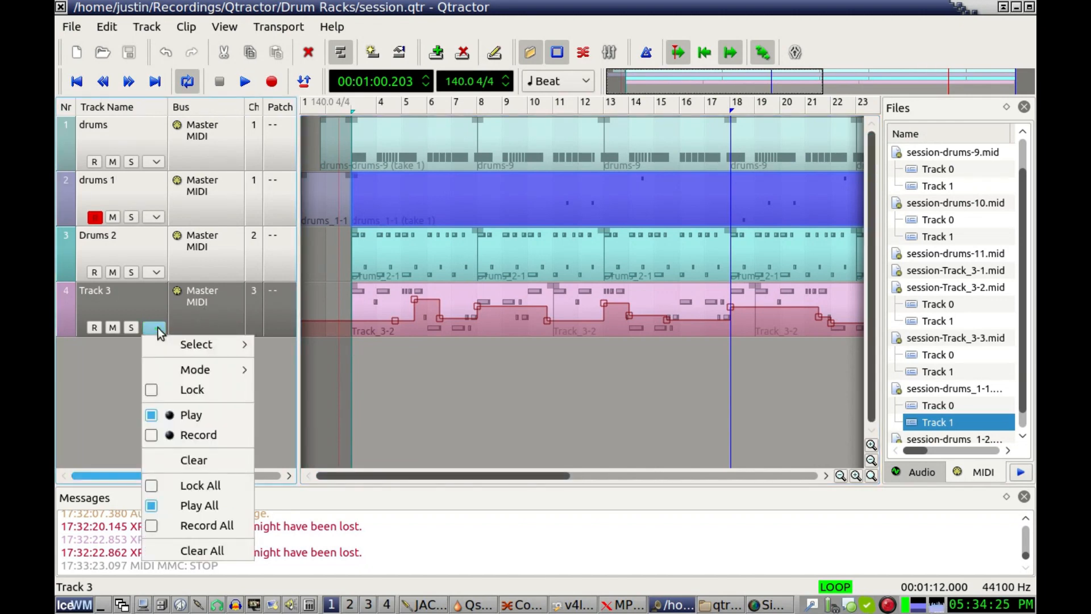
pyautogui.moveTo(166, 336)
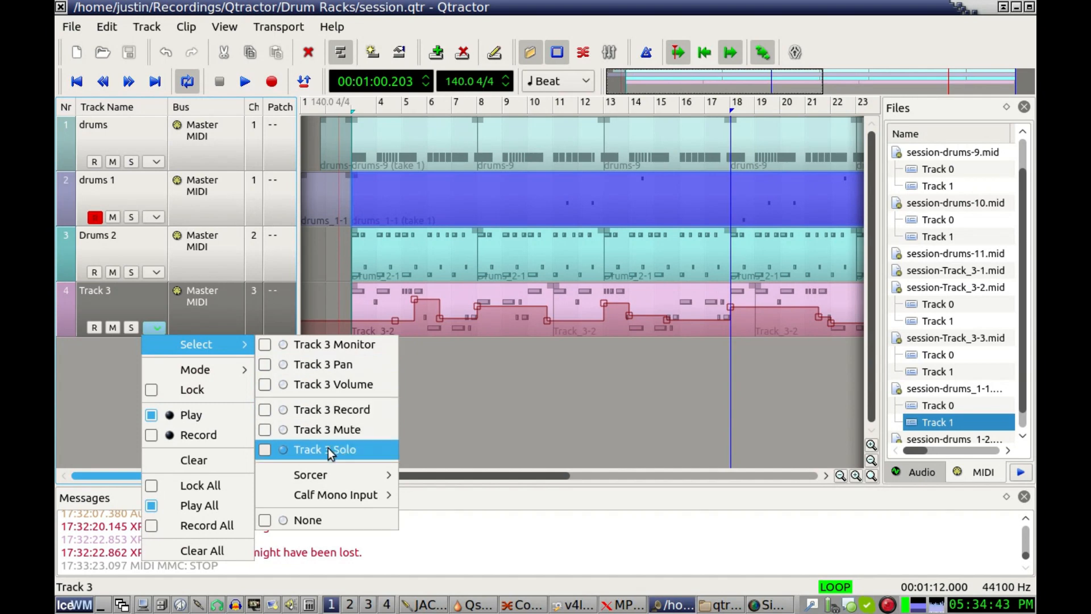
pyautogui.moveTo(336, 472)
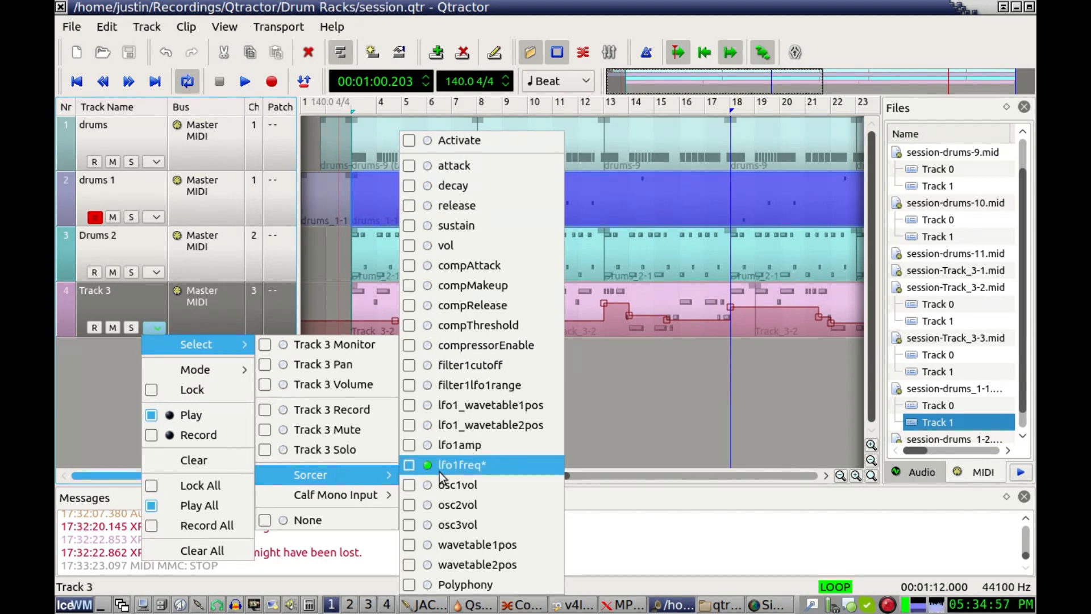
pyautogui.click(471, 467)
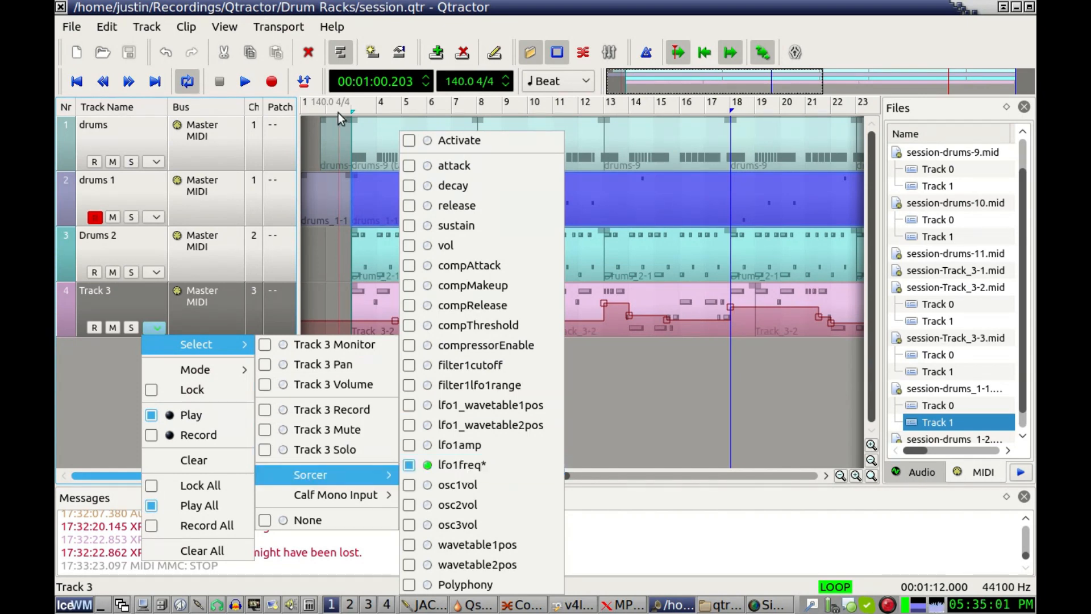
pyautogui.click(354, 5)
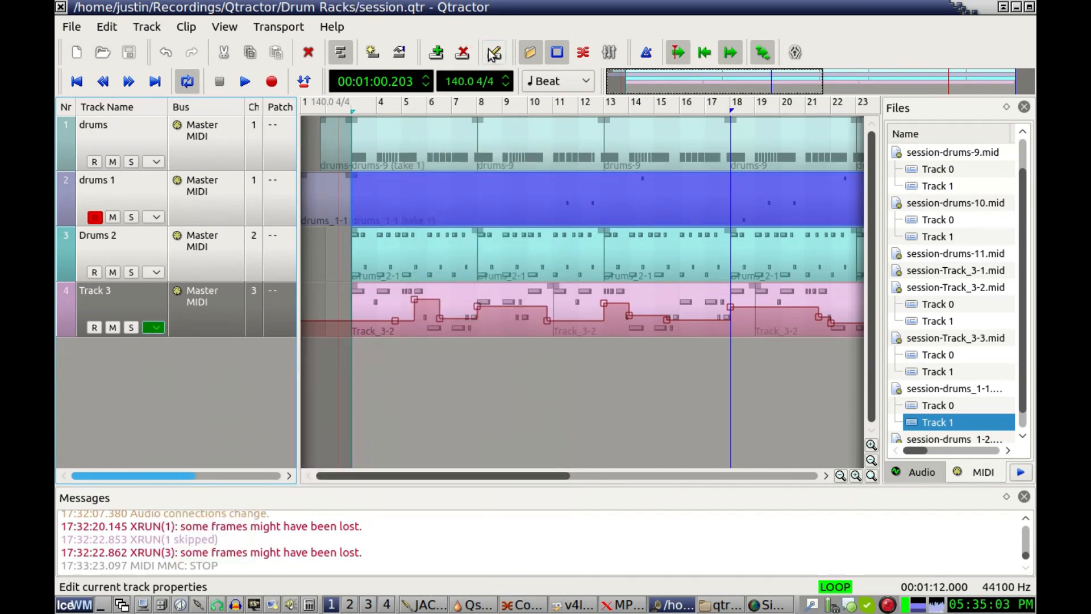
# Step: Switch the arrangement's selection mode from Clip to Automation
pyautogui.click(340, 52)
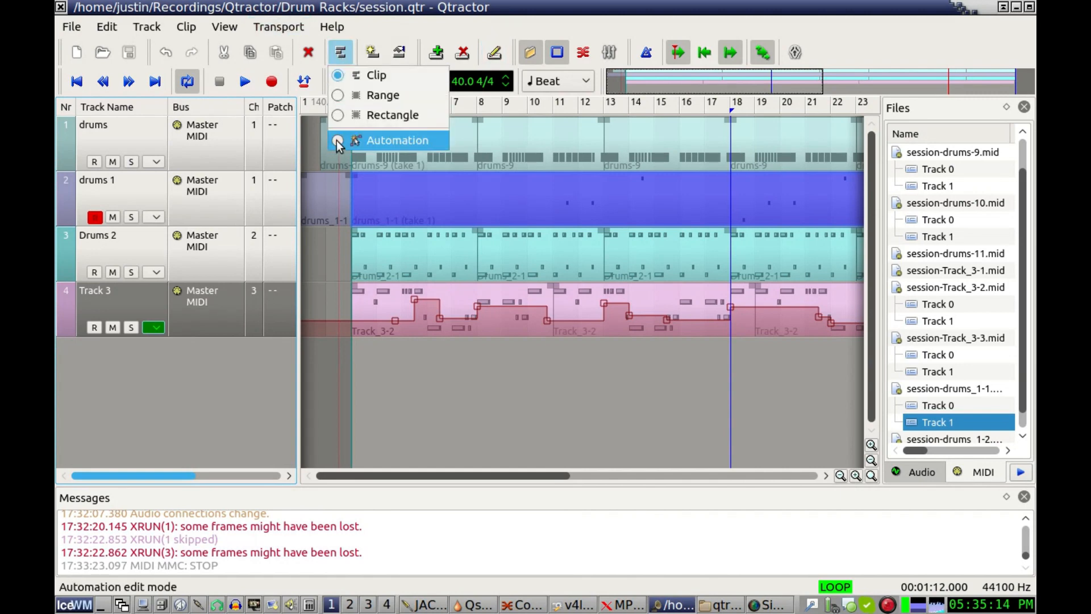
pyautogui.click(341, 54)
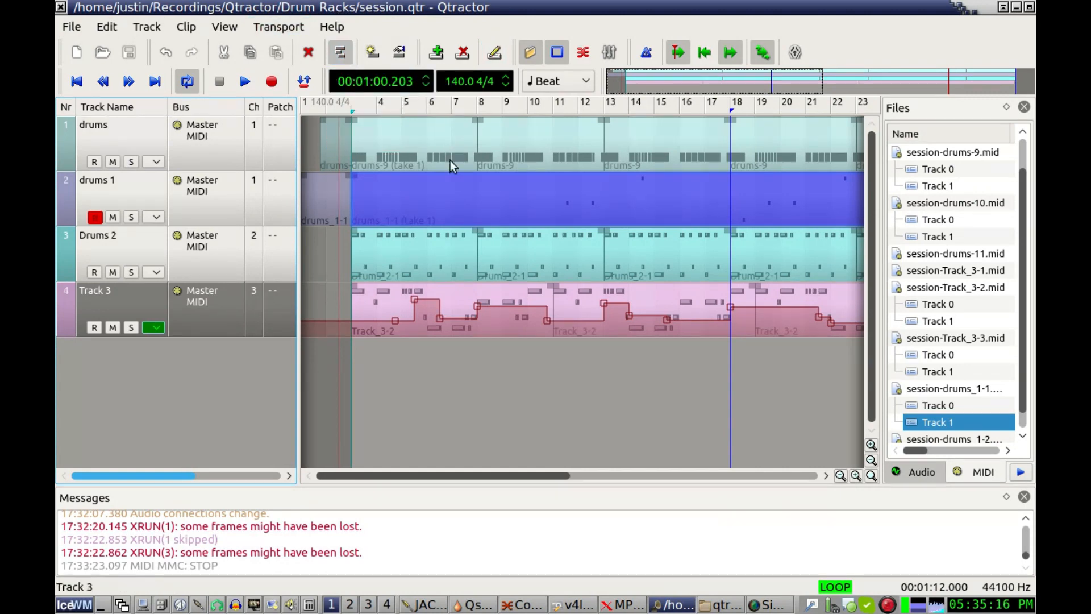
pyautogui.click(343, 57)
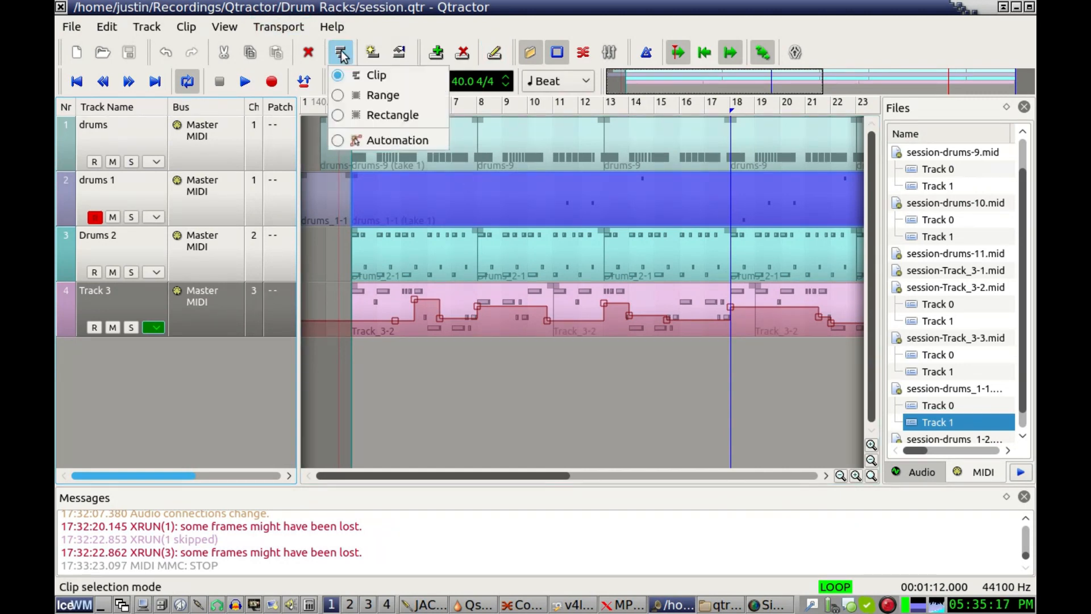
pyautogui.click(341, 139)
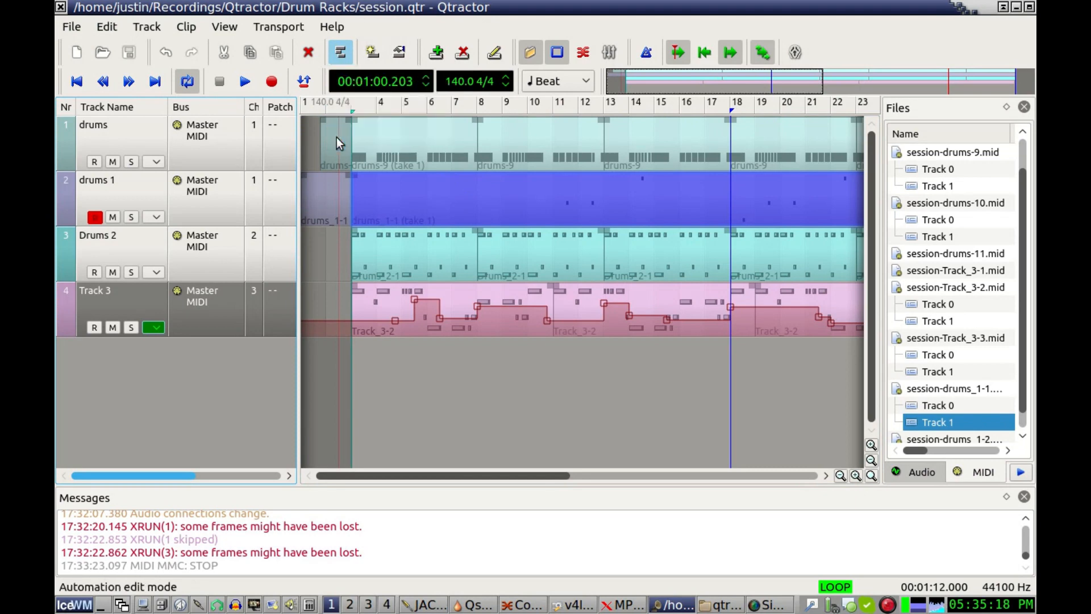
# Step: Add an lfo1freq automation node on Track 3 at 00:00:02.142, lower it to the curve's starting level, and place the playhead just after bar 4
pyautogui.click(332, 312)
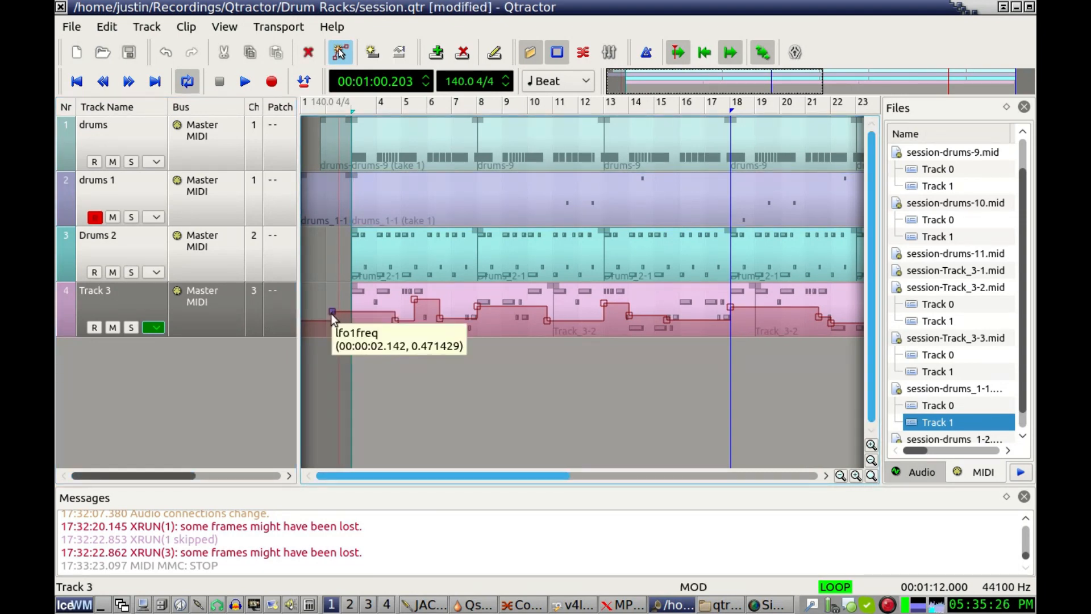
pyautogui.moveTo(336, 320); pyautogui.dragTo(333, 321)
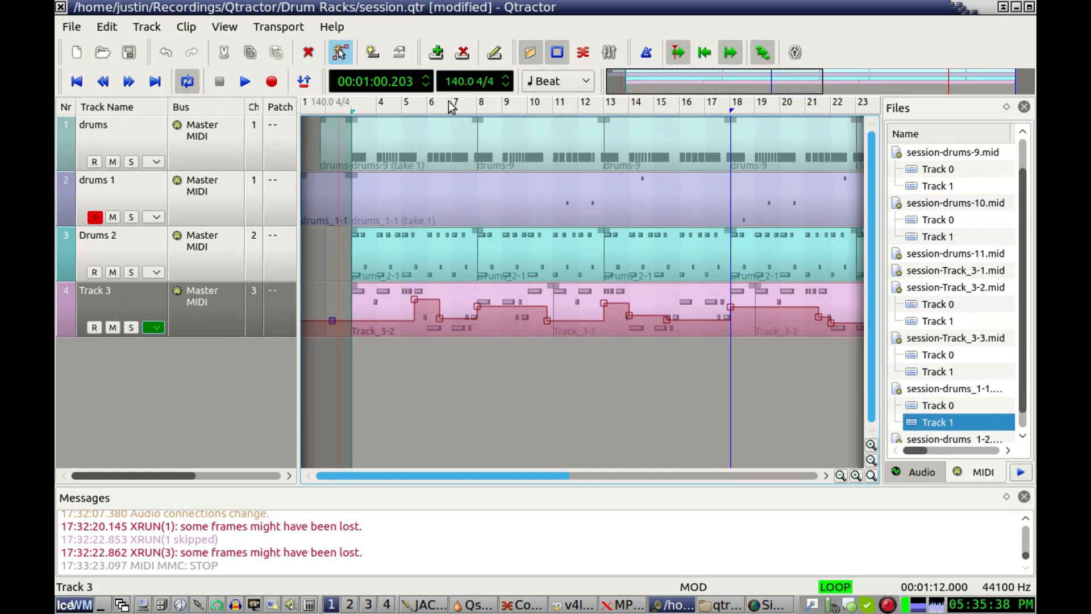
pyautogui.click(381, 108)
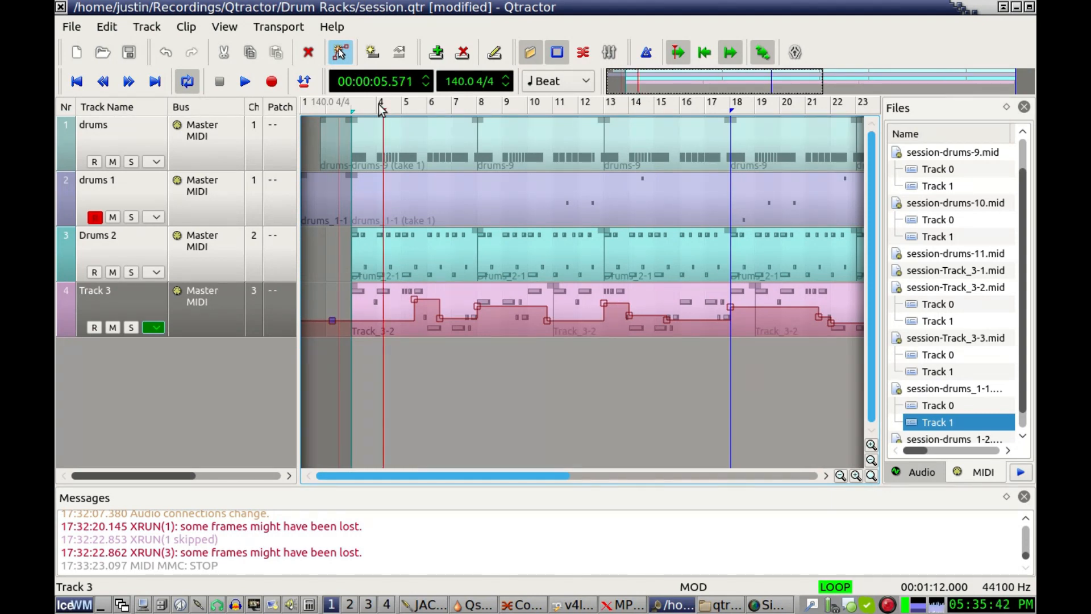
# Step: Listen to the arrangement from bar 4 to about bar 12 with the Track 3 automation, and stop the playback
pyautogui.press('space')
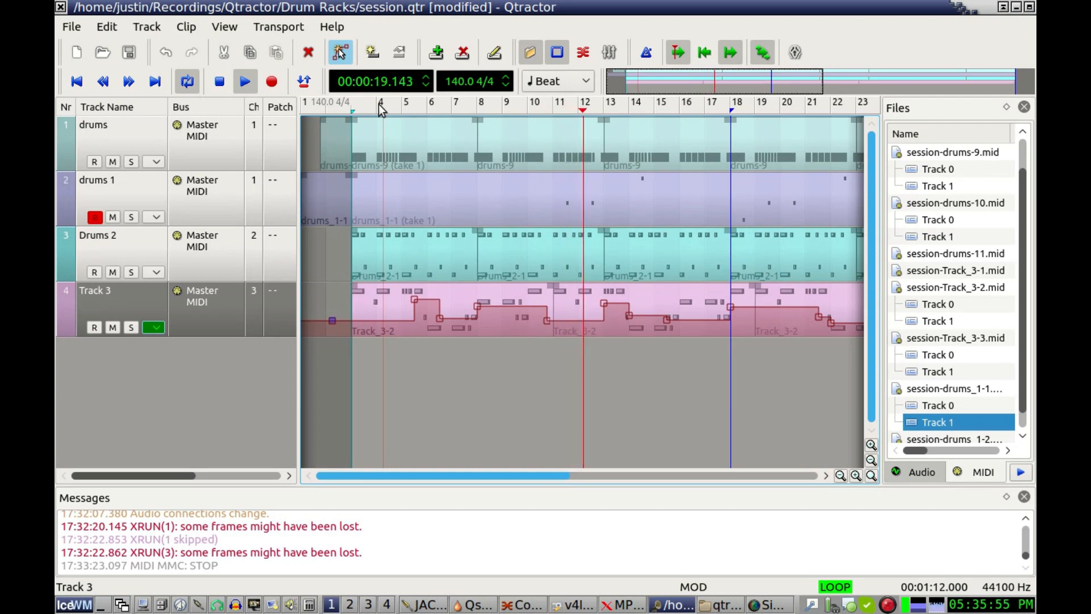
pyautogui.press('space')
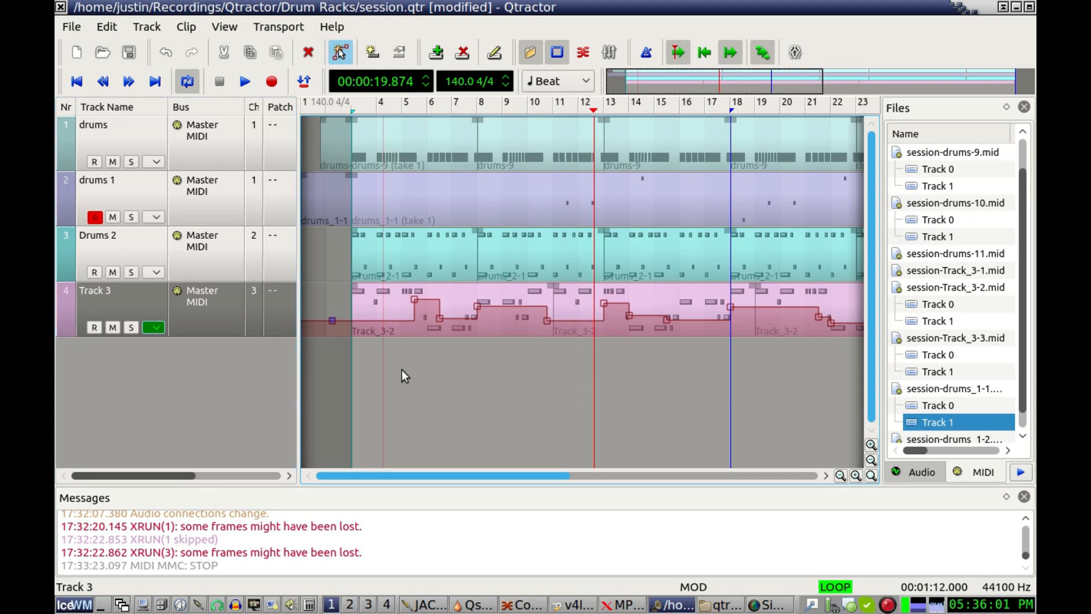
pyautogui.moveTo(427, 324)
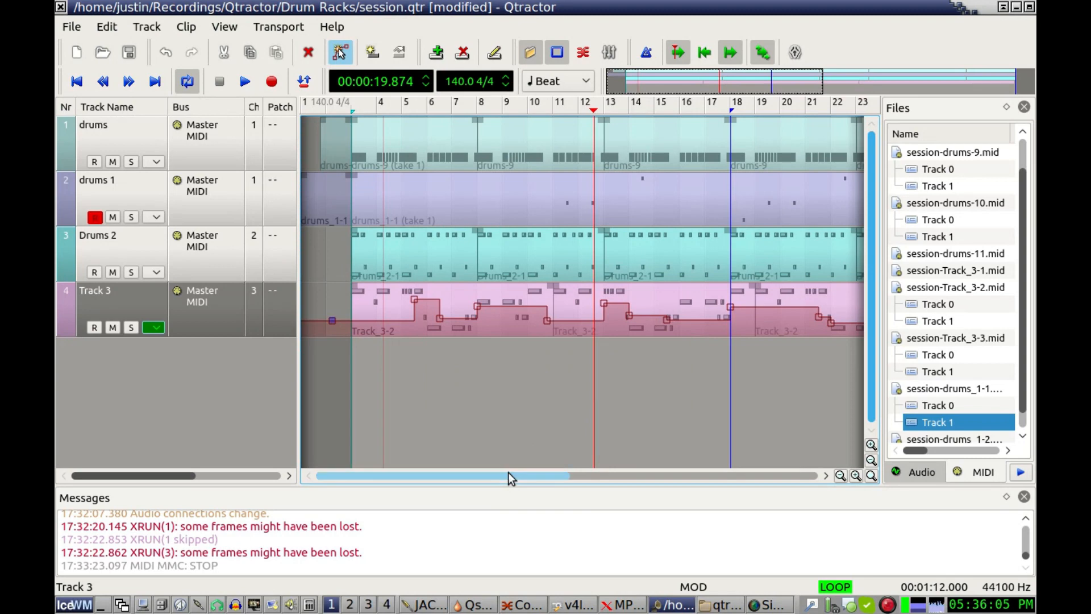
pyautogui.moveTo(508, 472); pyautogui.dragTo(437, 476)
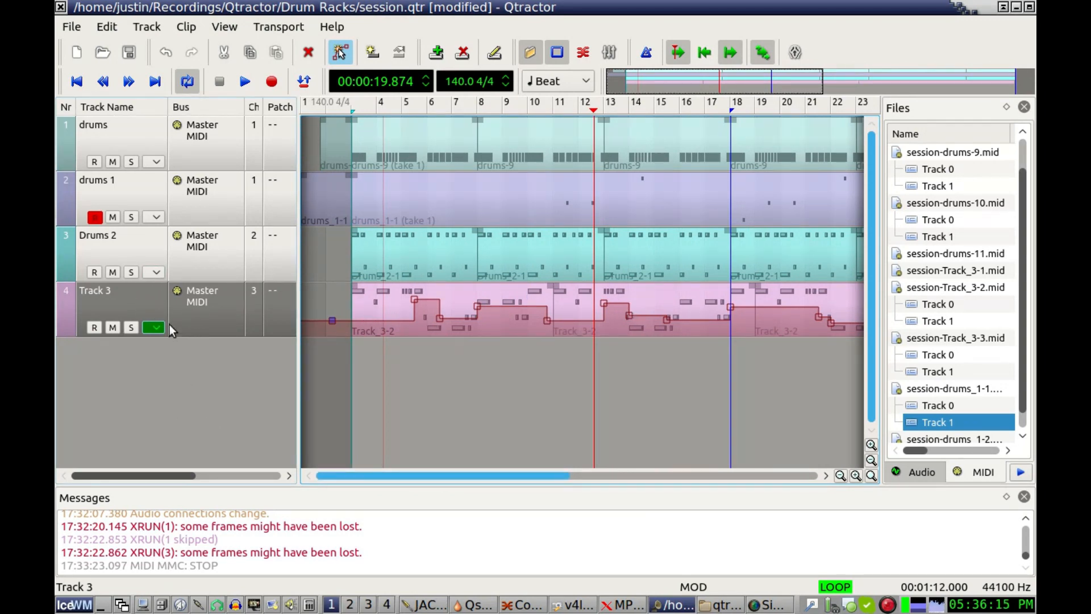
# Step: Examine Track 3's automation options, comparing Play for the single curve with Play All for every curve
pyautogui.click(154, 328)
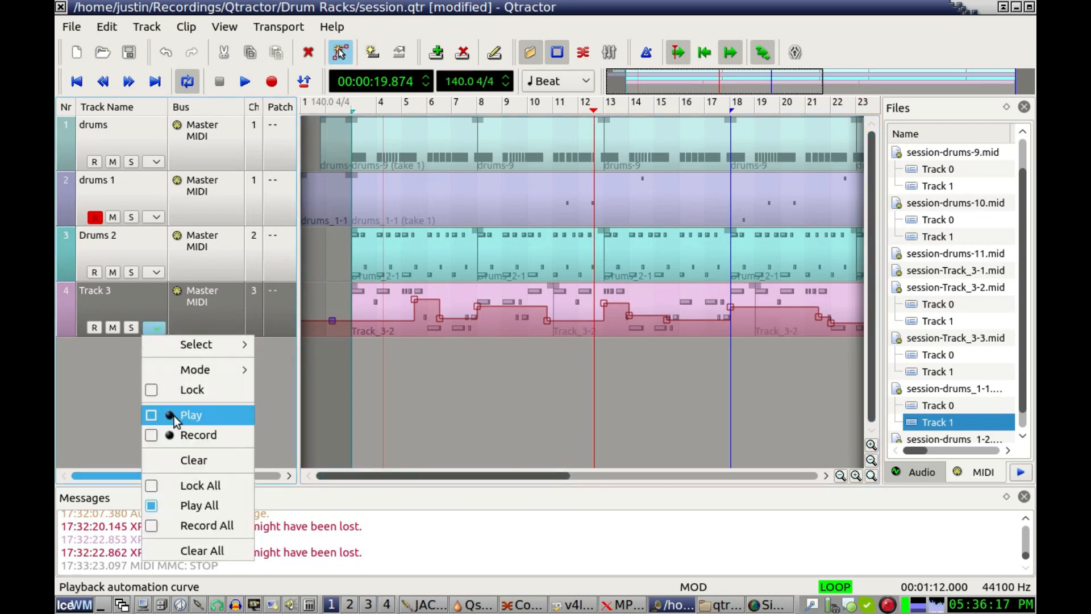
pyautogui.moveTo(164, 344)
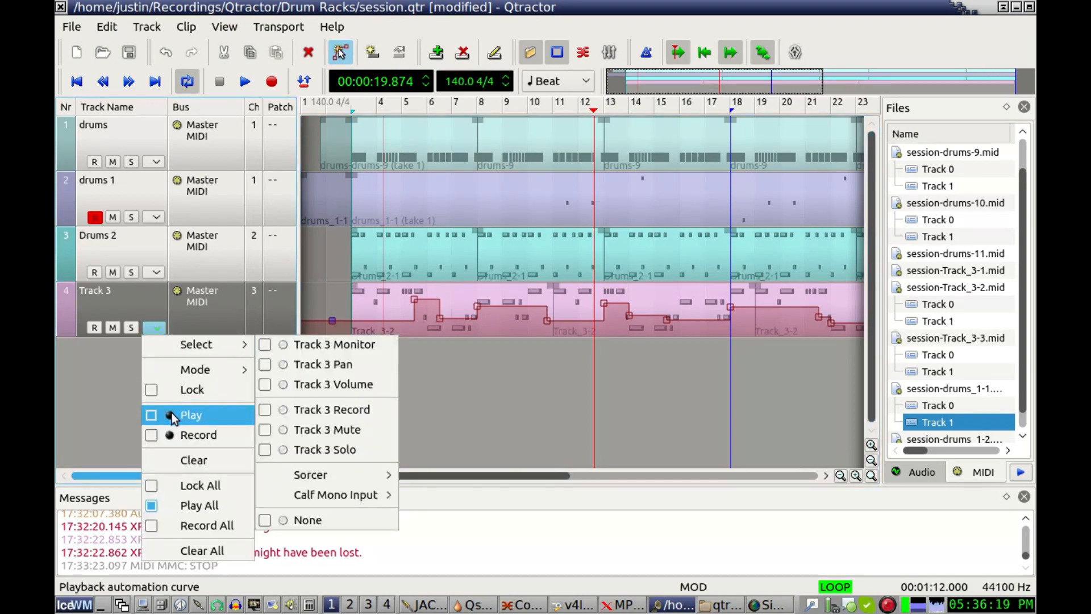
pyautogui.click(208, 418)
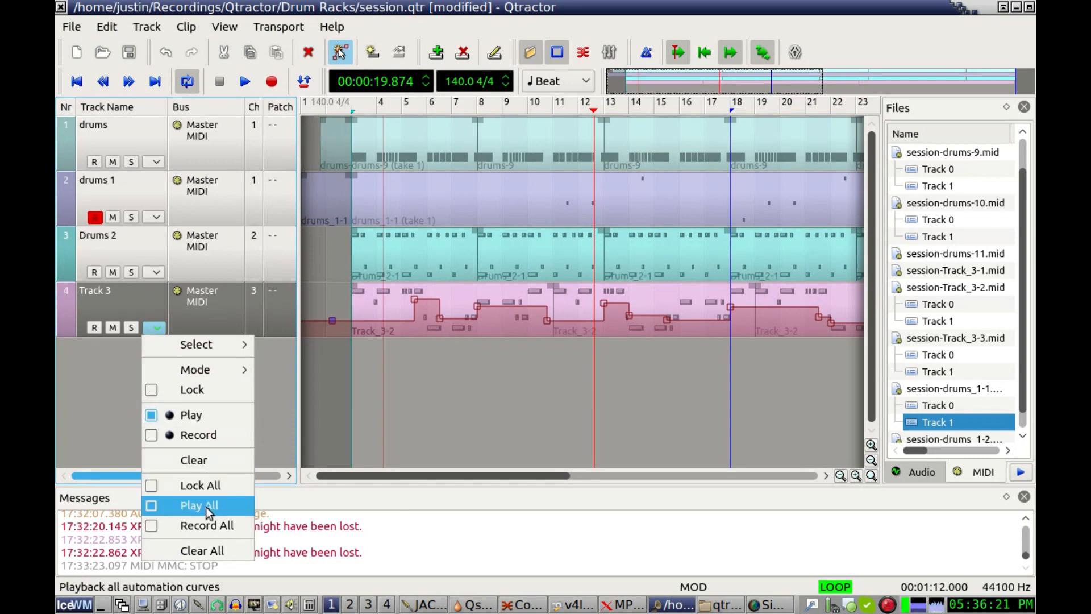
pyautogui.click(200, 506)
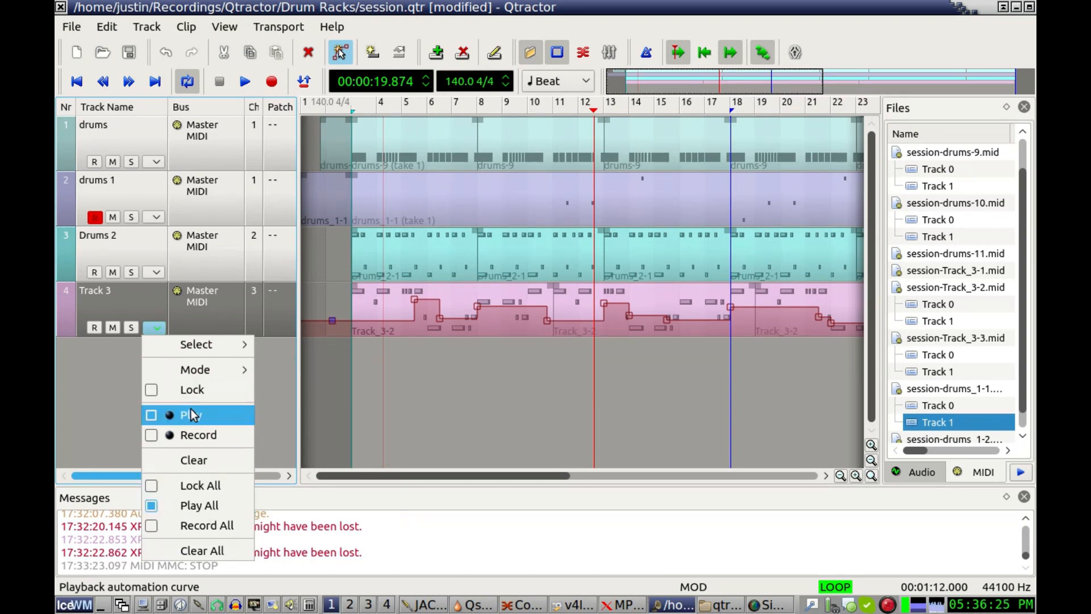
pyautogui.click(192, 415)
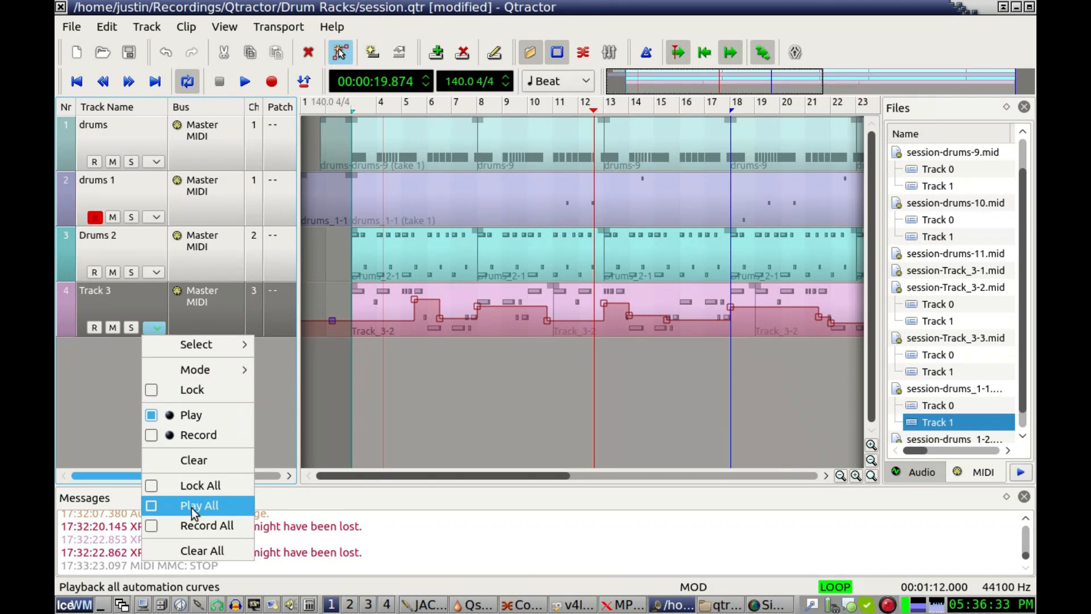
pyautogui.click(192, 507)
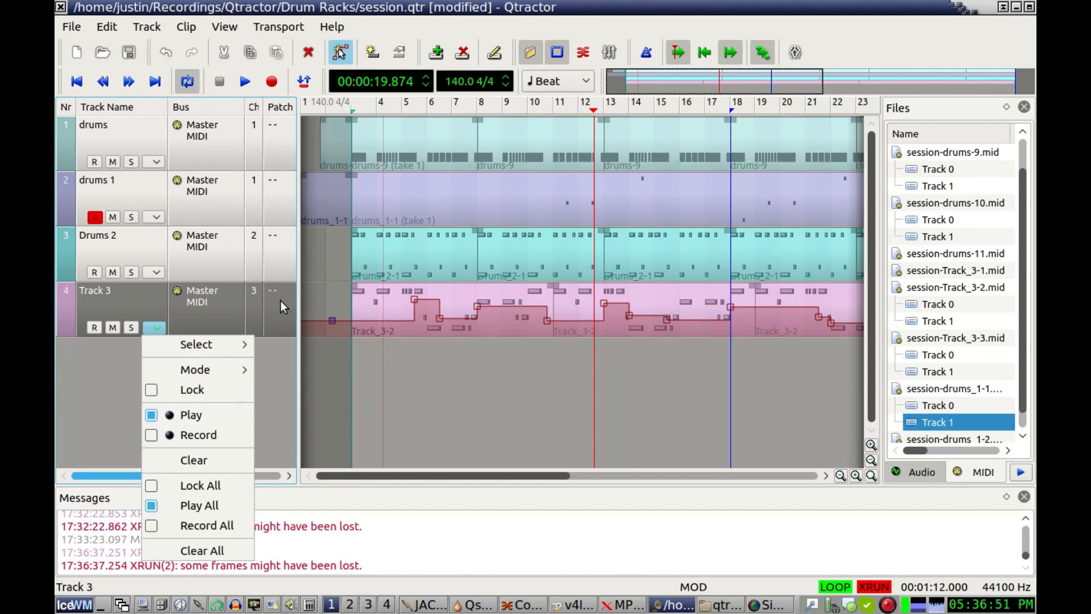
pyautogui.click(214, 315)
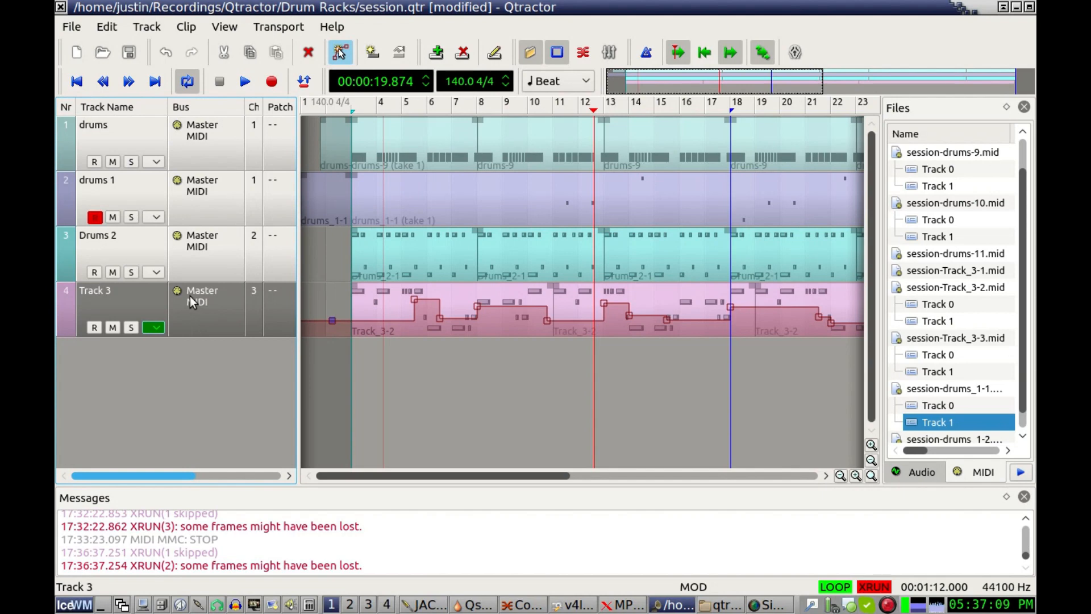
# Step: Open the Sorcer synth's interface from Track 3's plugin list and move its window clear of the track properties
pyautogui.doubleClick(136, 309)
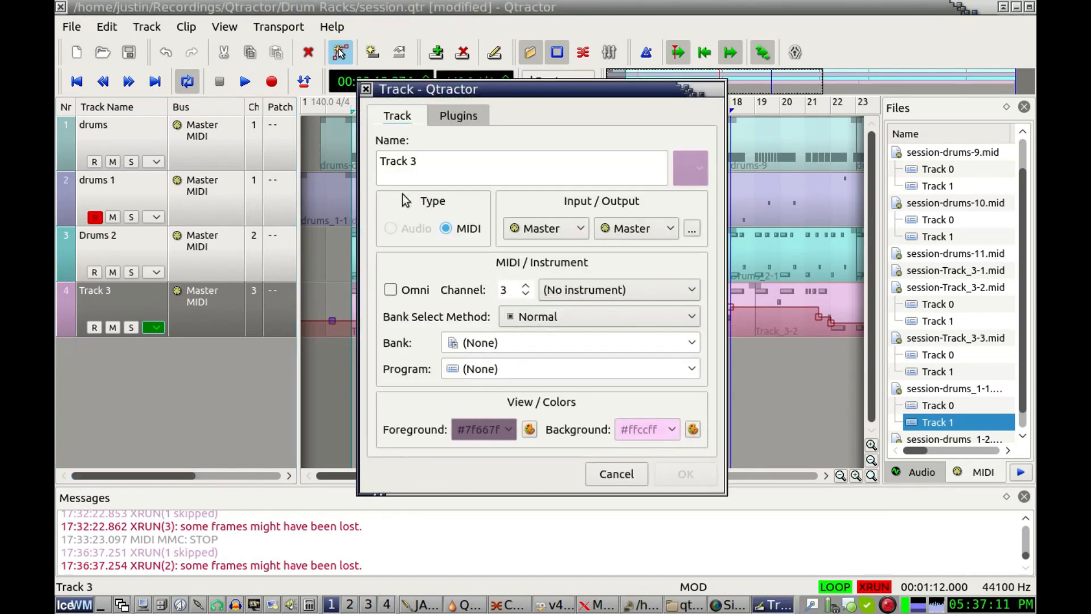
pyautogui.click(452, 118)
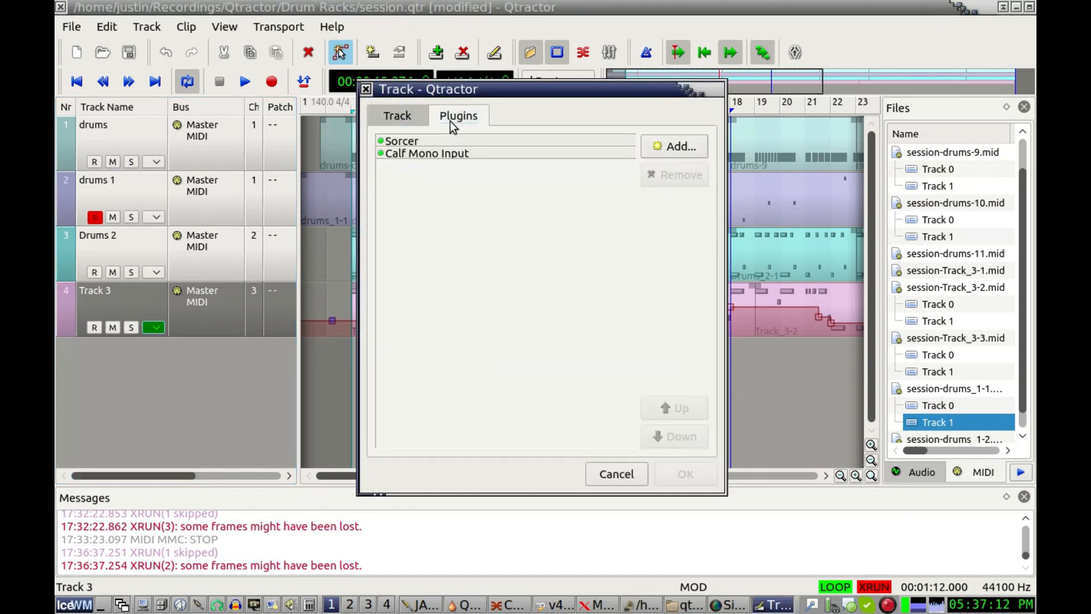
pyautogui.doubleClick(409, 141)
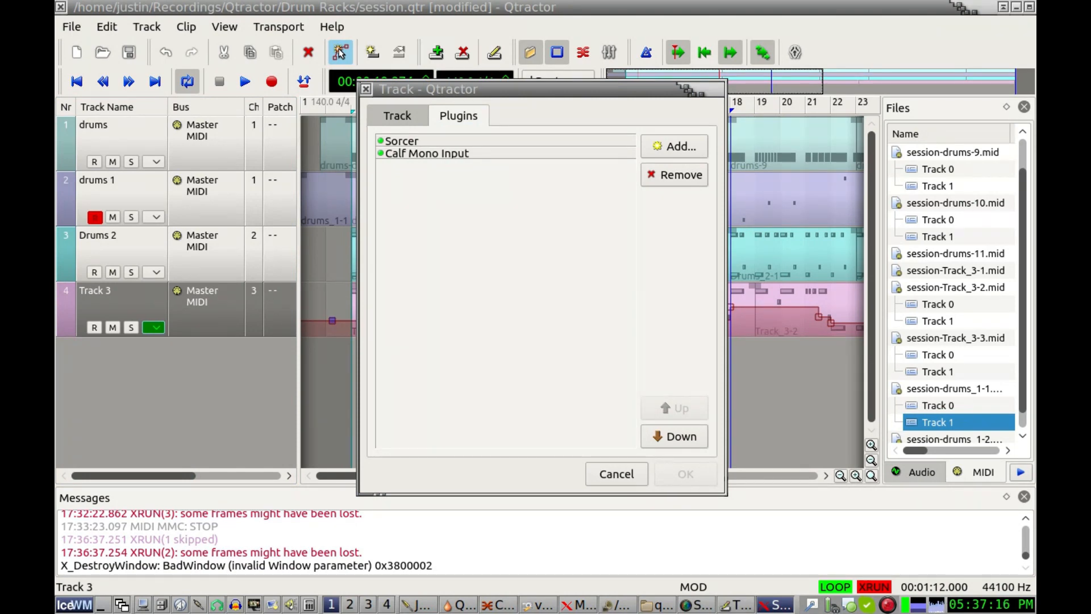
pyautogui.moveTo(589, 212); pyautogui.dragTo(318, 121)
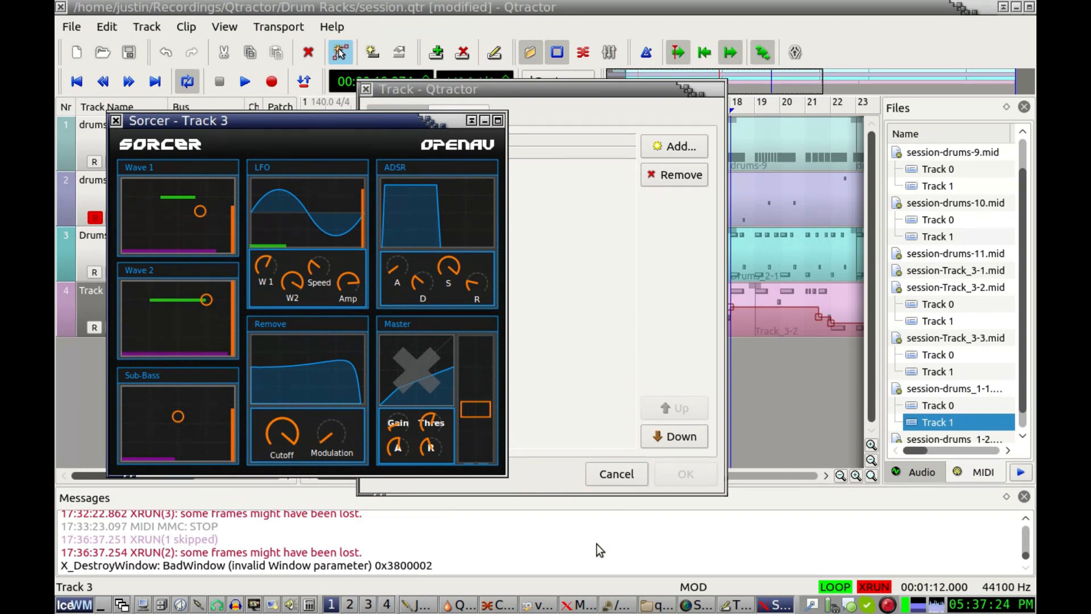
# Step: Search the package repository with "apt-cache search sorcer" in a terminal, highlight the sorcer package name and close the terminal
pyautogui.click(152, 606)
pyautogui.write('ap')
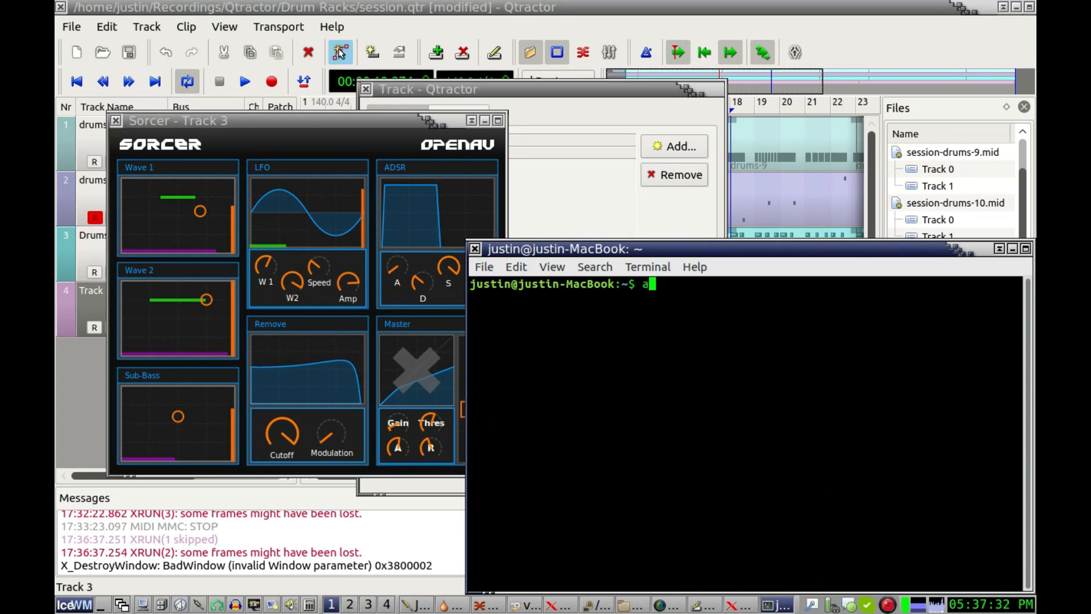
pyautogui.write('t-cache ')
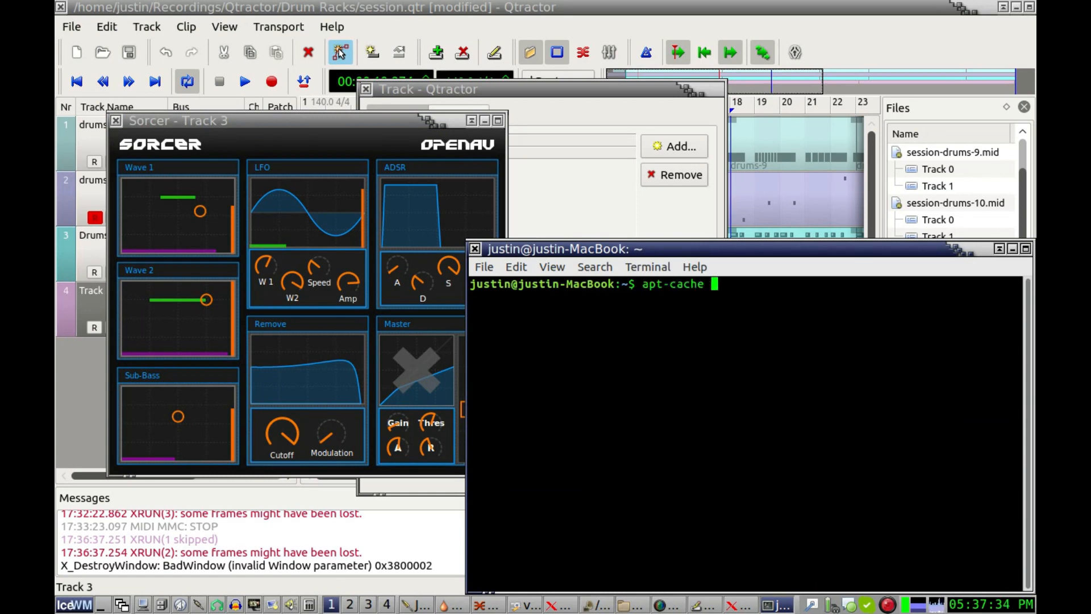
pyautogui.write('search sorcer')
pyautogui.press('Return')
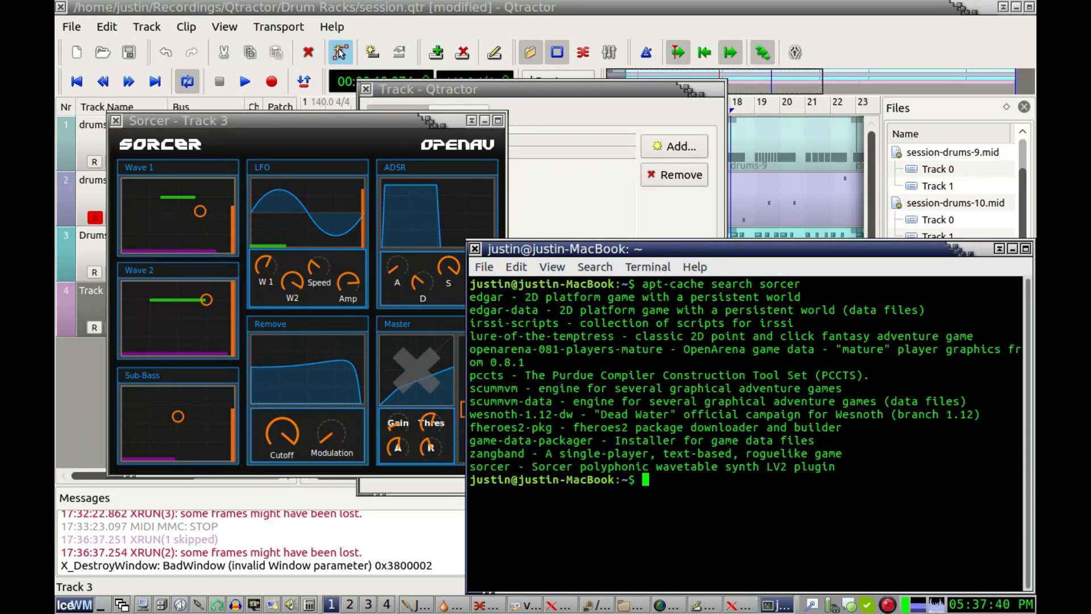
pyautogui.doubleClick(487, 468)
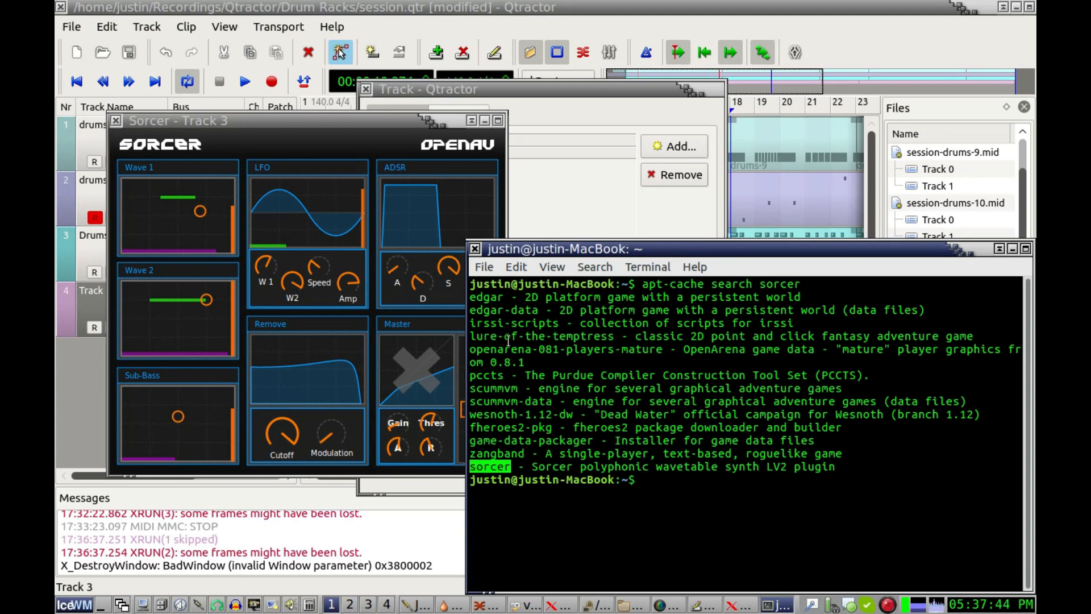
pyautogui.click(476, 248)
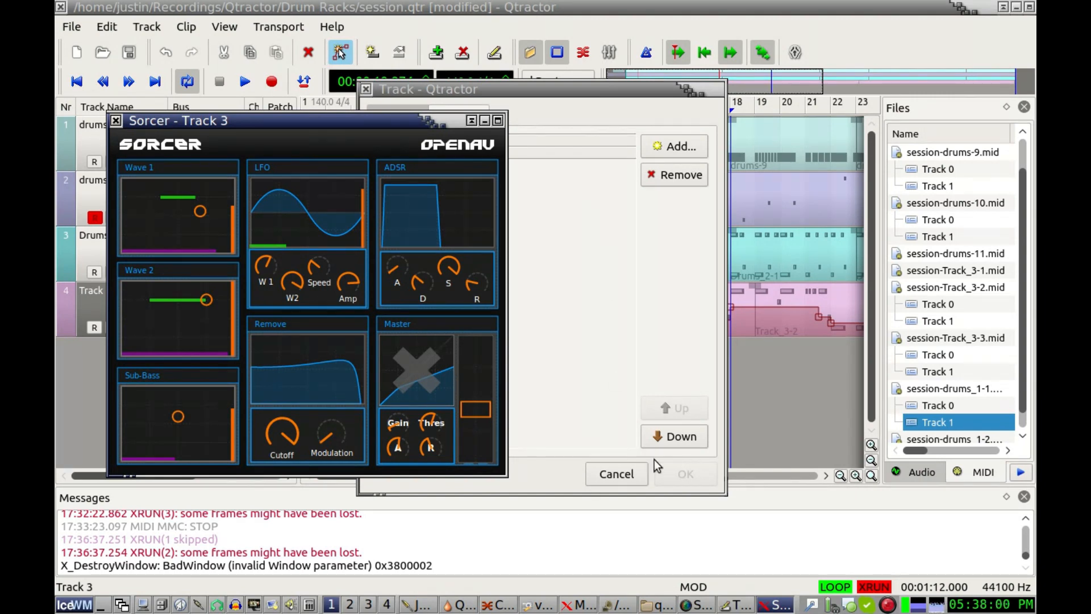
# Step: Dismiss the track properties and play the arrangement while slightly shifting Sorcer's Sub-Bass and Wave 2 control points, stopping after bar 27
pyautogui.click(616, 474)
pyautogui.moveTo(355, 117); pyautogui.dragTo(524, 120)
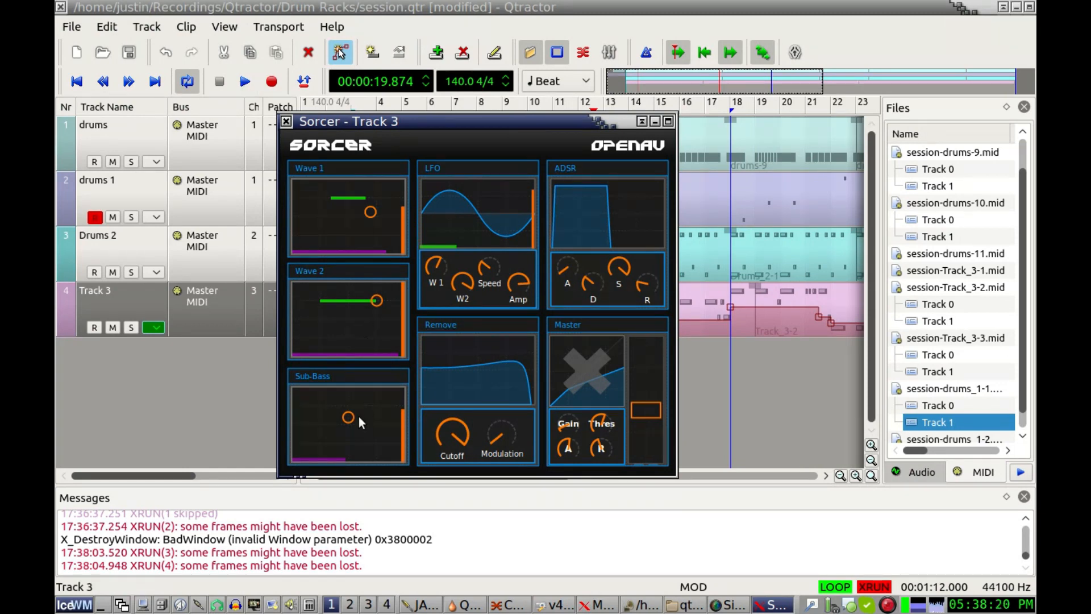
pyautogui.click(245, 82)
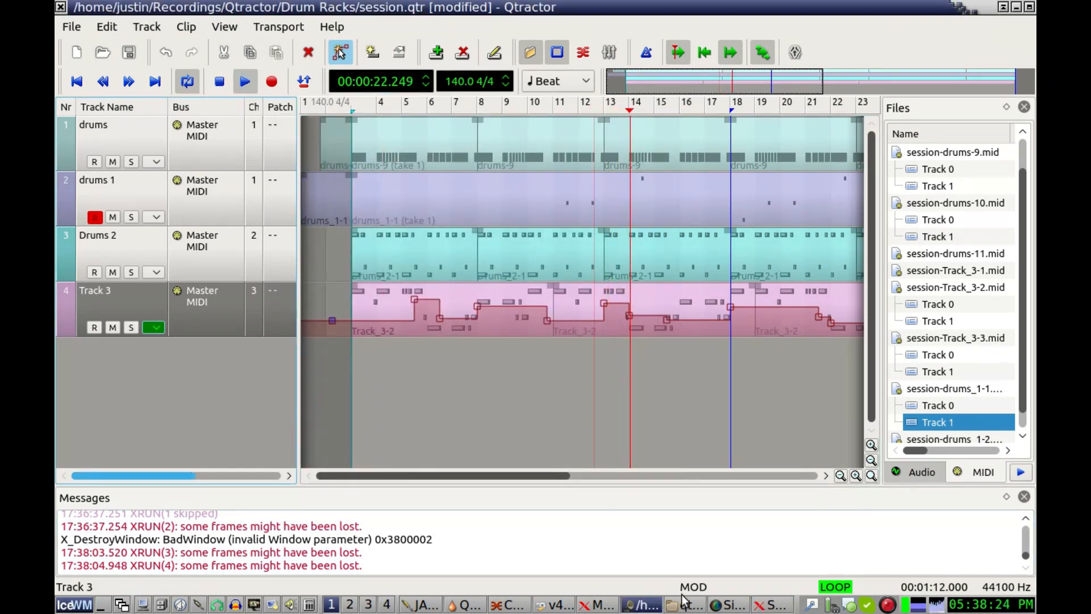
pyautogui.click(755, 607)
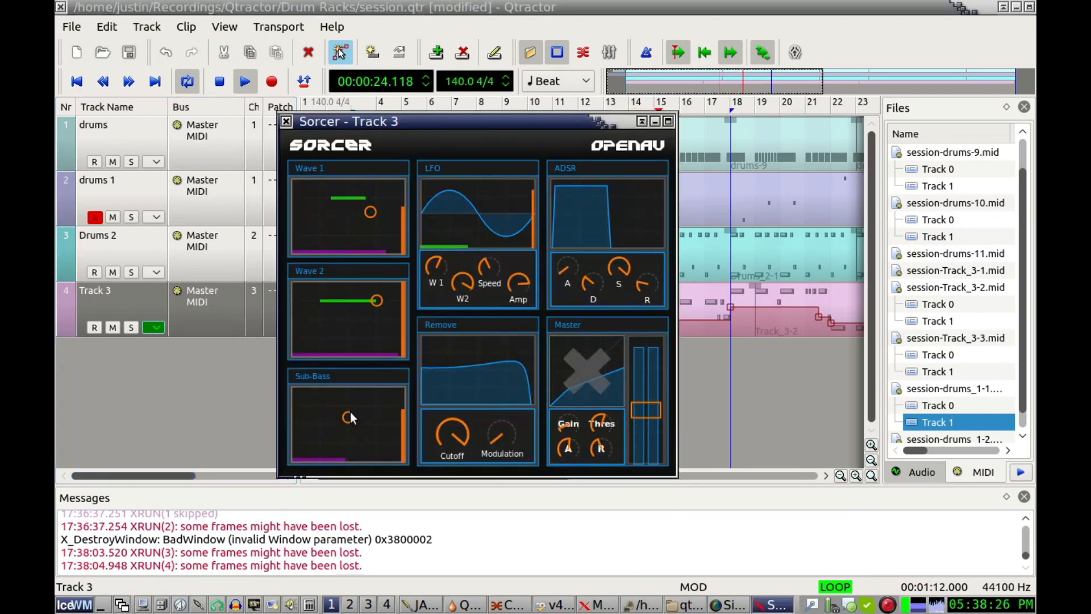
pyautogui.moveTo(349, 421)
pyautogui.mouseDown()
pyautogui.moveTo(352, 390)
pyautogui.moveTo(349, 483)
pyautogui.moveTo(350, 433)
pyautogui.mouseUp()
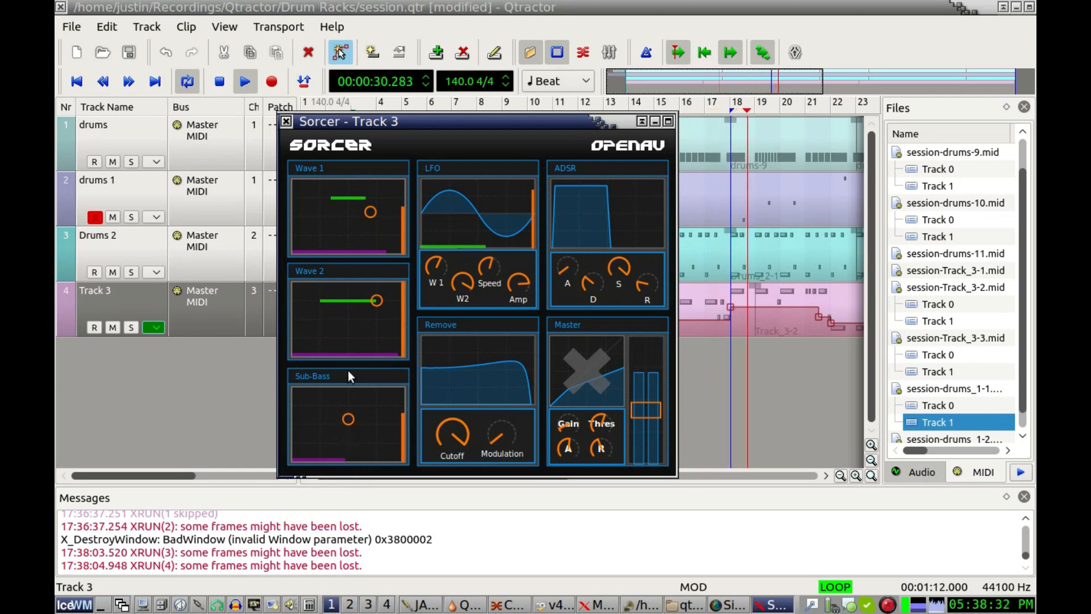
pyautogui.moveTo(377, 300)
pyautogui.mouseDown()
pyautogui.moveTo(344, 301)
pyautogui.moveTo(330, 316)
pyautogui.moveTo(361, 356)
pyautogui.moveTo(368, 304)
pyautogui.mouseUp()
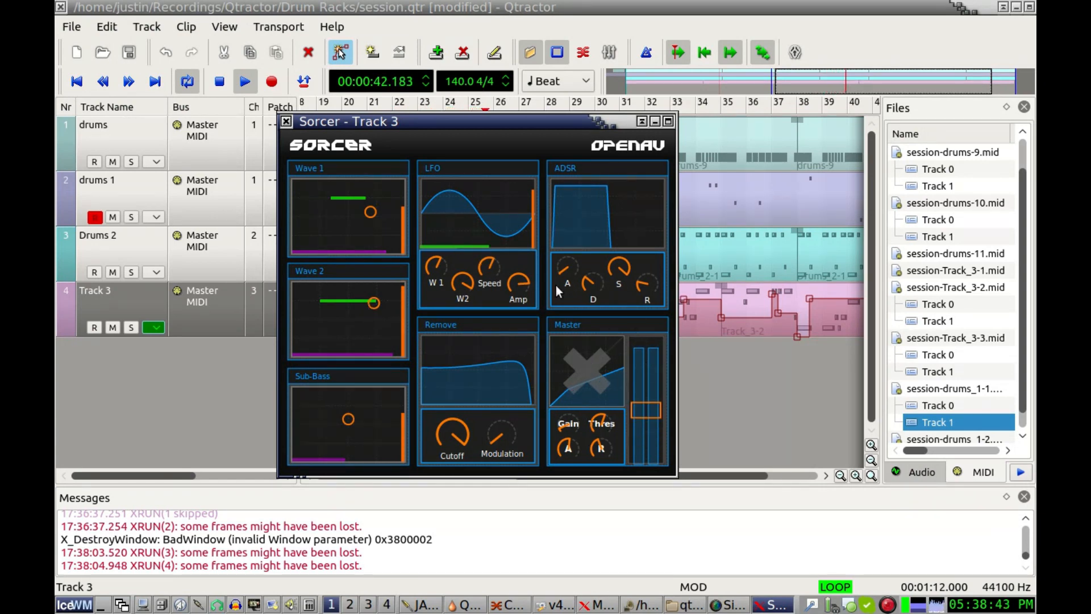
pyautogui.click(218, 83)
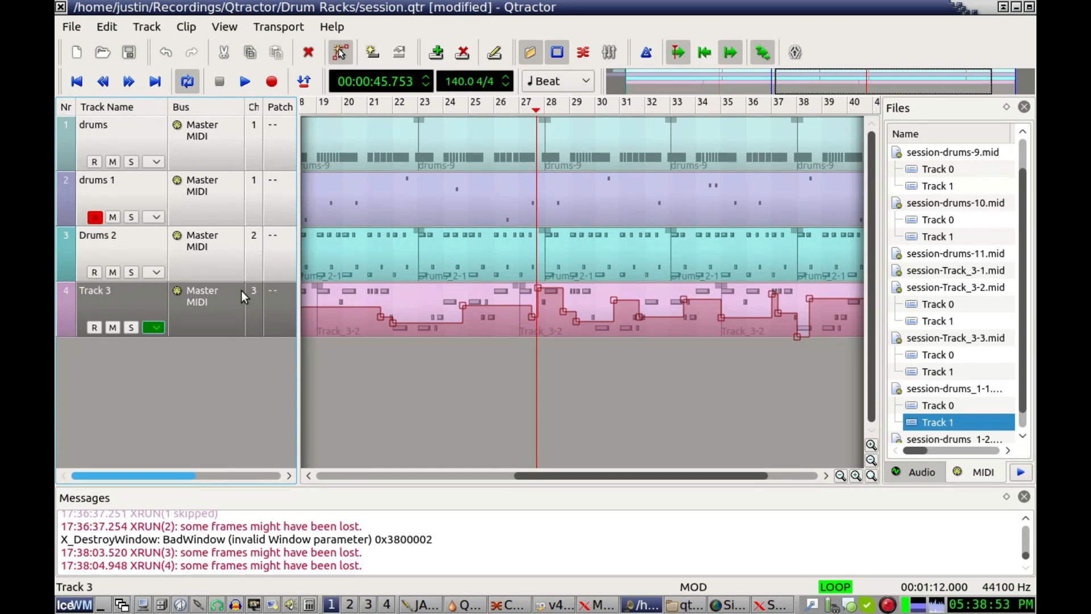
# Step: Switch the arrangement's selection mode from Automation back to Clip
pyautogui.moveTo(573, 473); pyautogui.dragTo(346, 474)
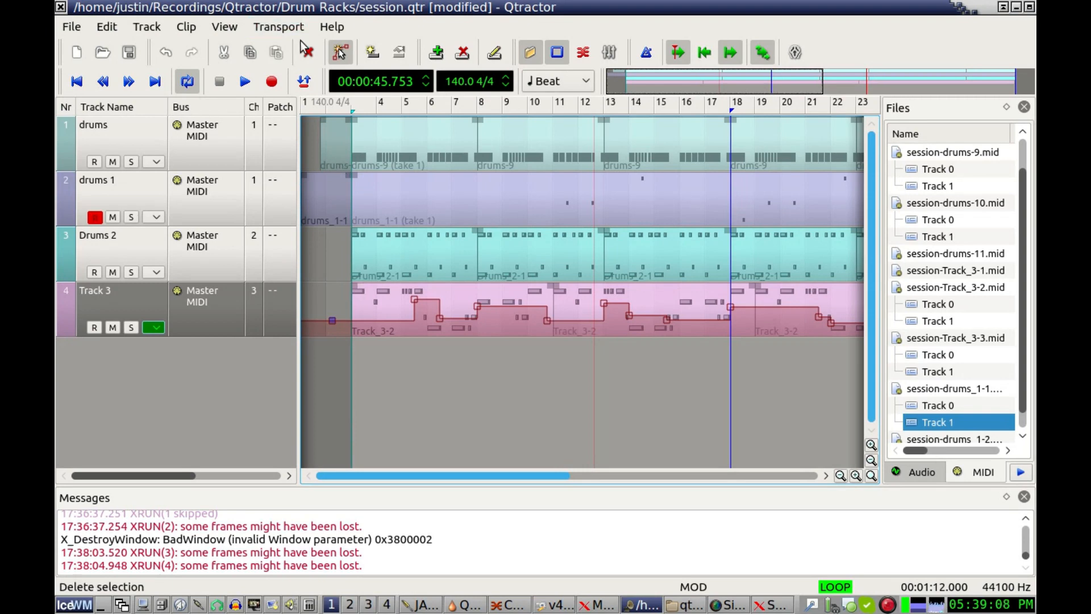
pyautogui.click(340, 52)
pyautogui.click(376, 75)
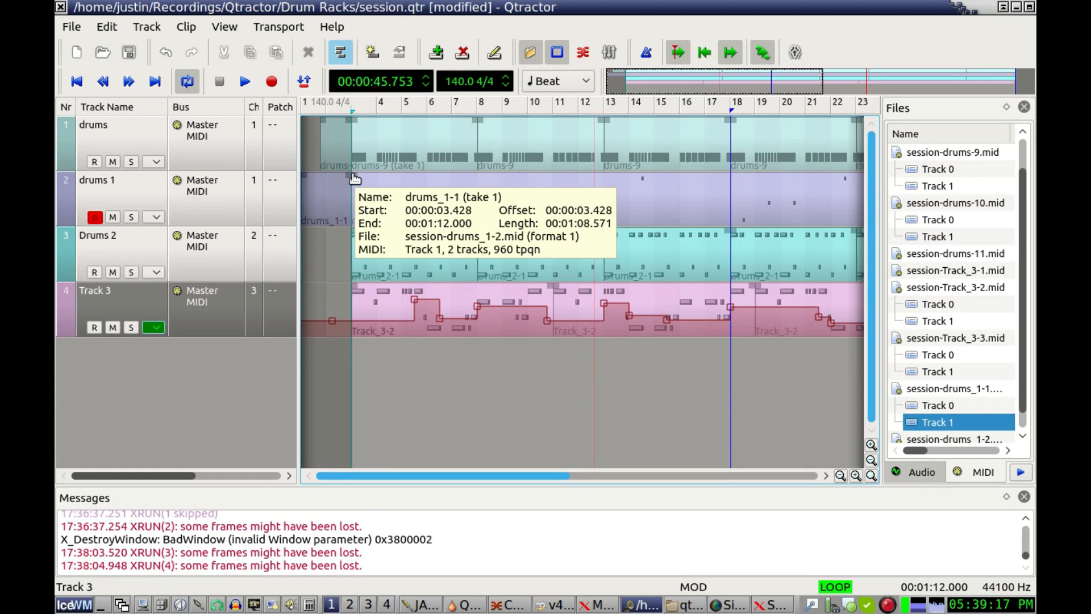
# Step: Try a short fade-in on the first Track_3-2 clip and reduce it back to zero length
pyautogui.click(358, 290)
pyautogui.moveTo(359, 290); pyautogui.dragTo(370, 287)
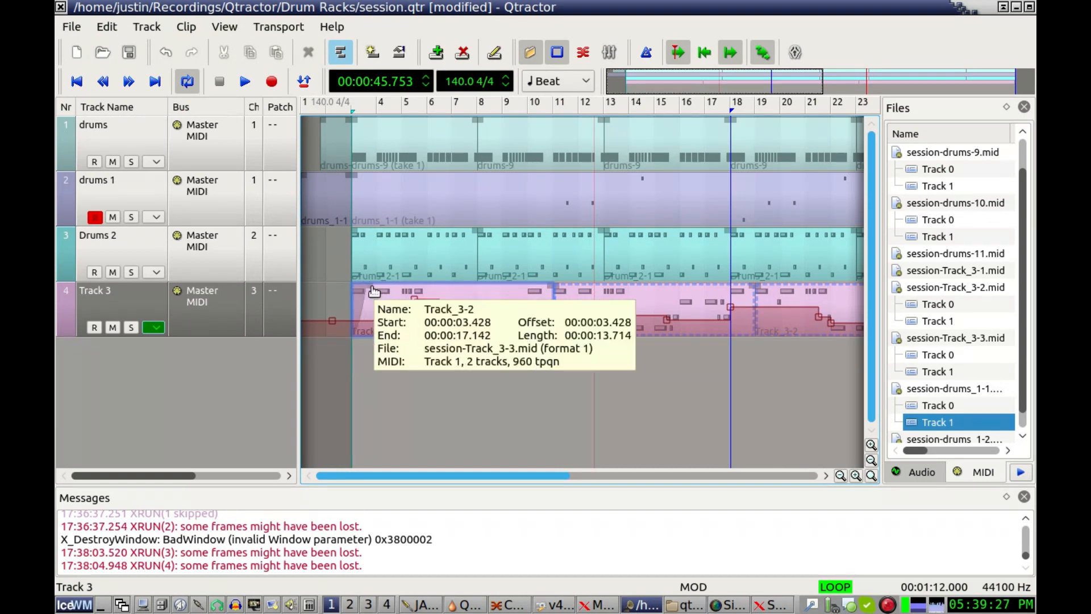
pyautogui.moveTo(375, 291); pyautogui.dragTo(338, 292)
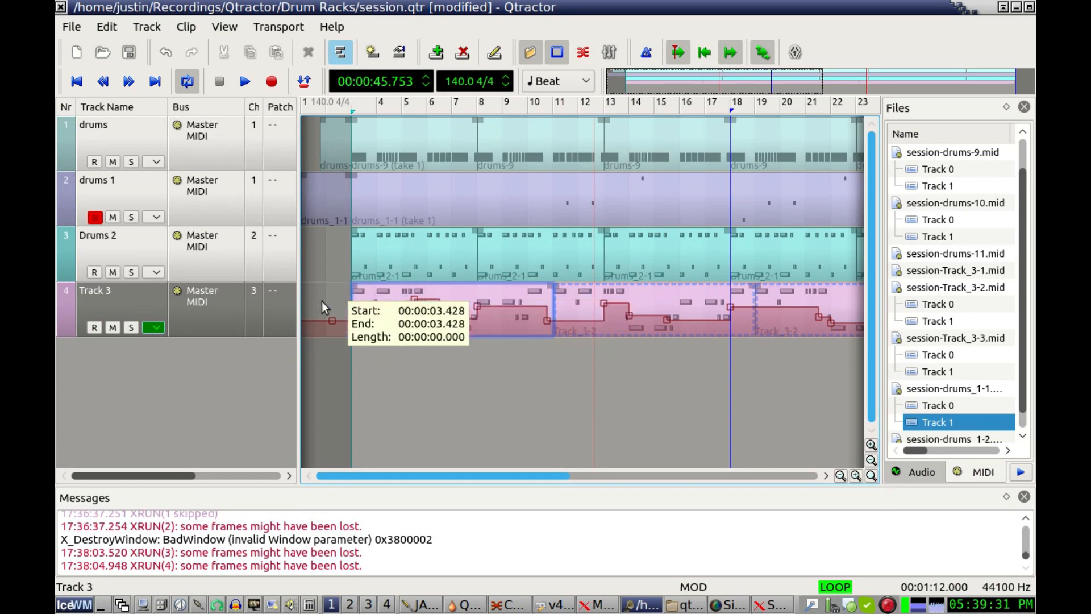
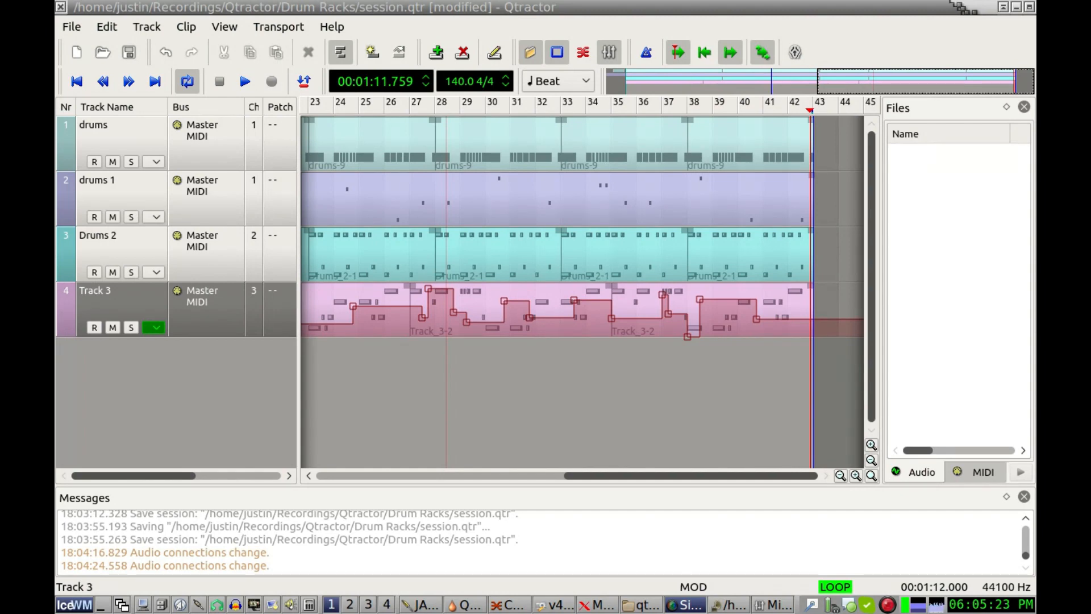
# Step: Create a two-channel Duplex audio bus named FX from the Master audio bus settings, with Auto connect disabled
pyautogui.hotkey('alt', 'Tab')
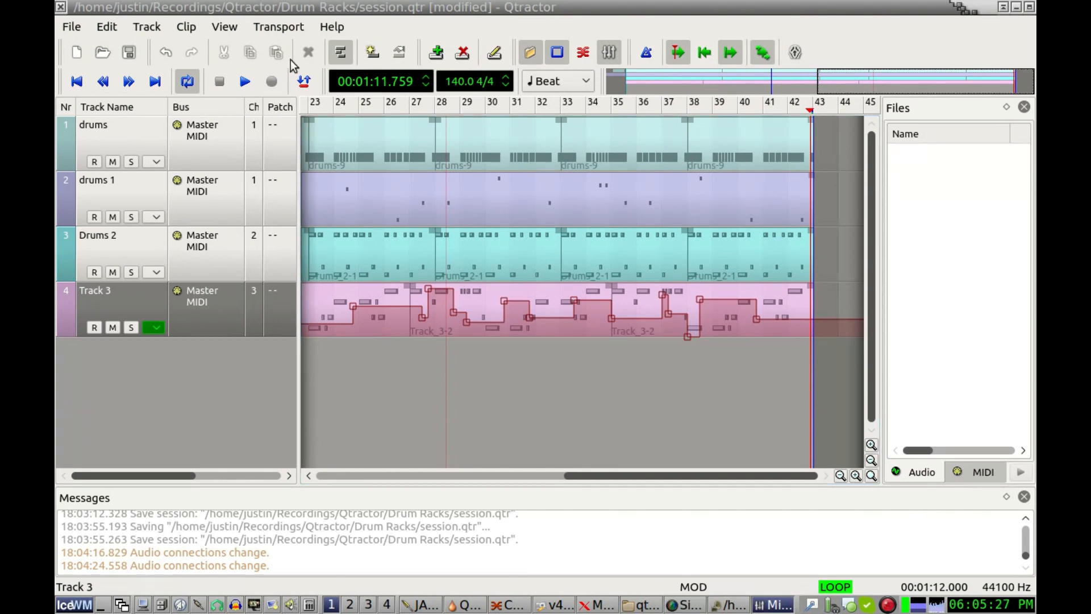
pyautogui.click(224, 28)
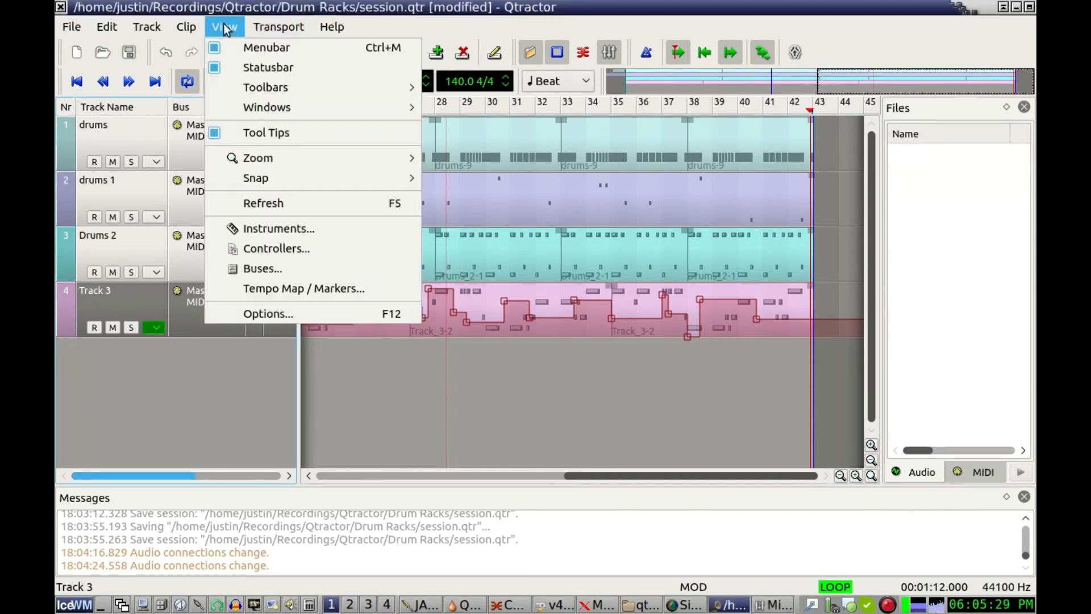
pyautogui.click(315, 262)
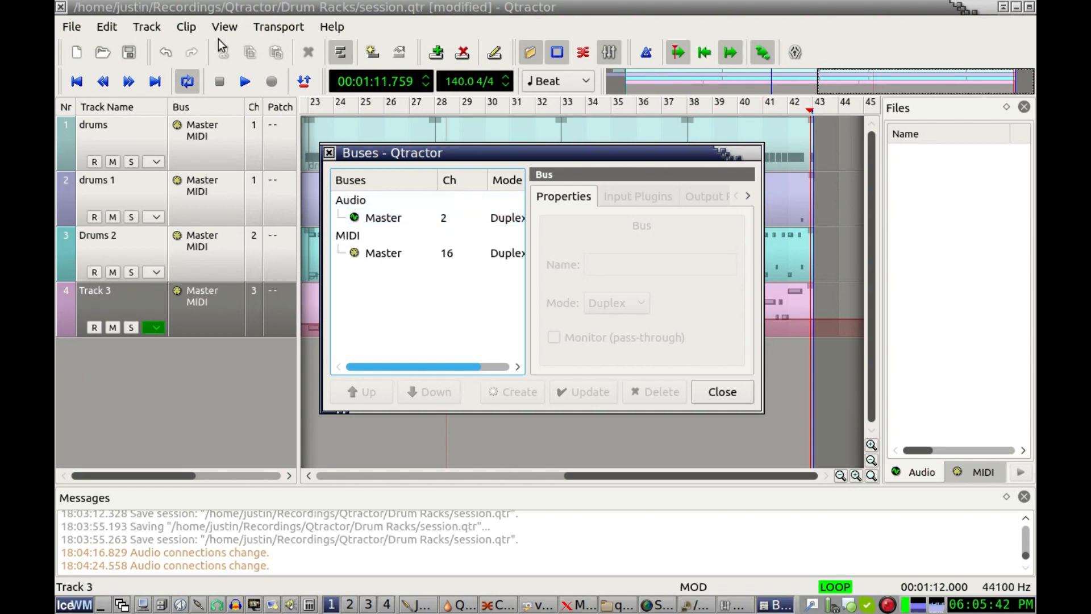
pyautogui.click(368, 219)
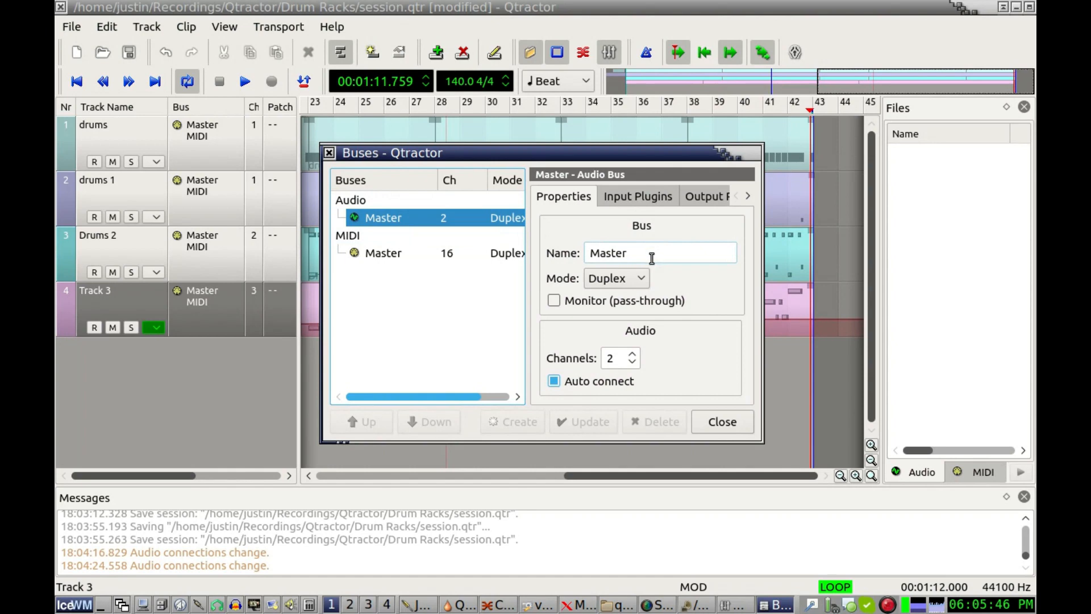
pyautogui.moveTo(652, 259); pyautogui.dragTo(579, 259)
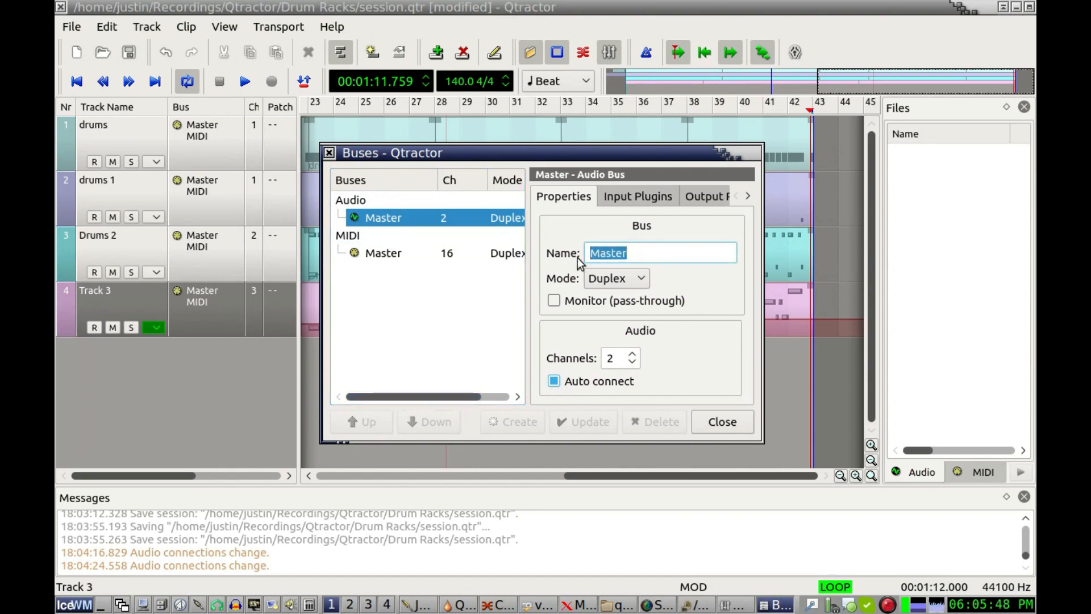
pyautogui.write('FX')
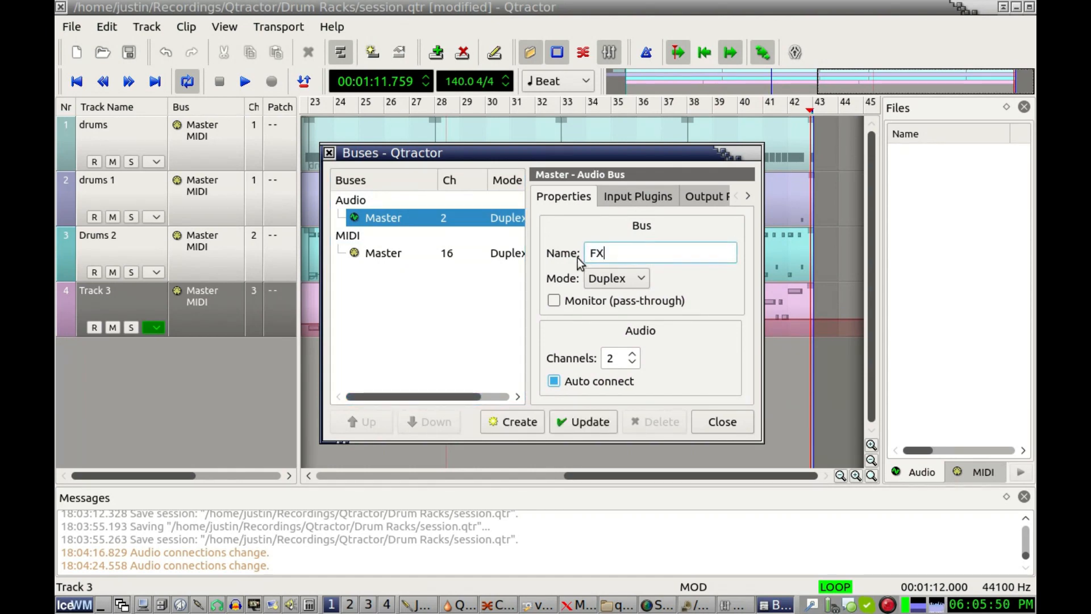
pyautogui.click(555, 381)
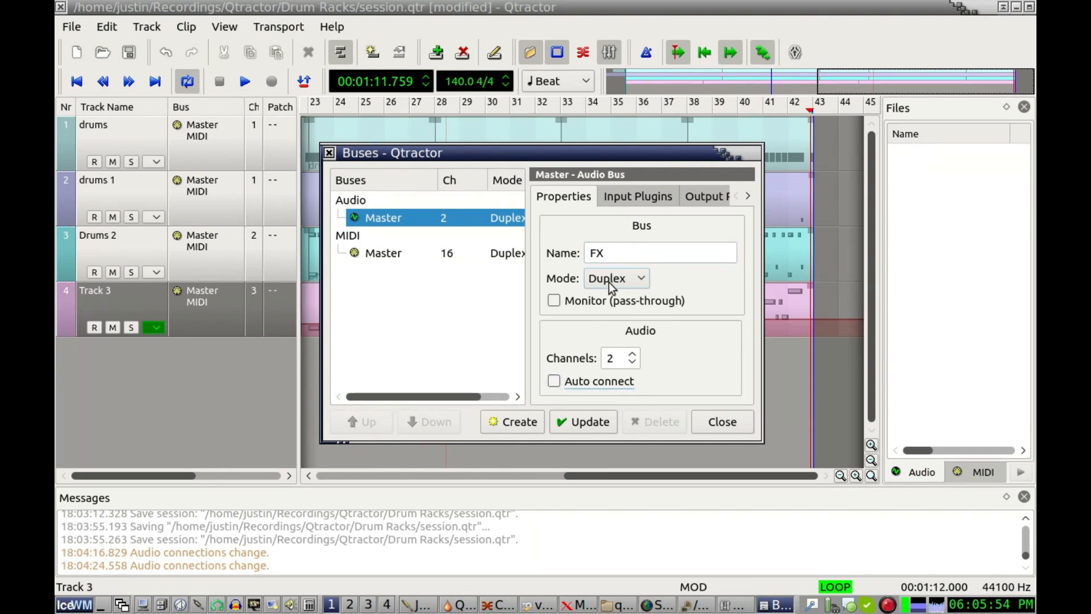
pyautogui.click(527, 425)
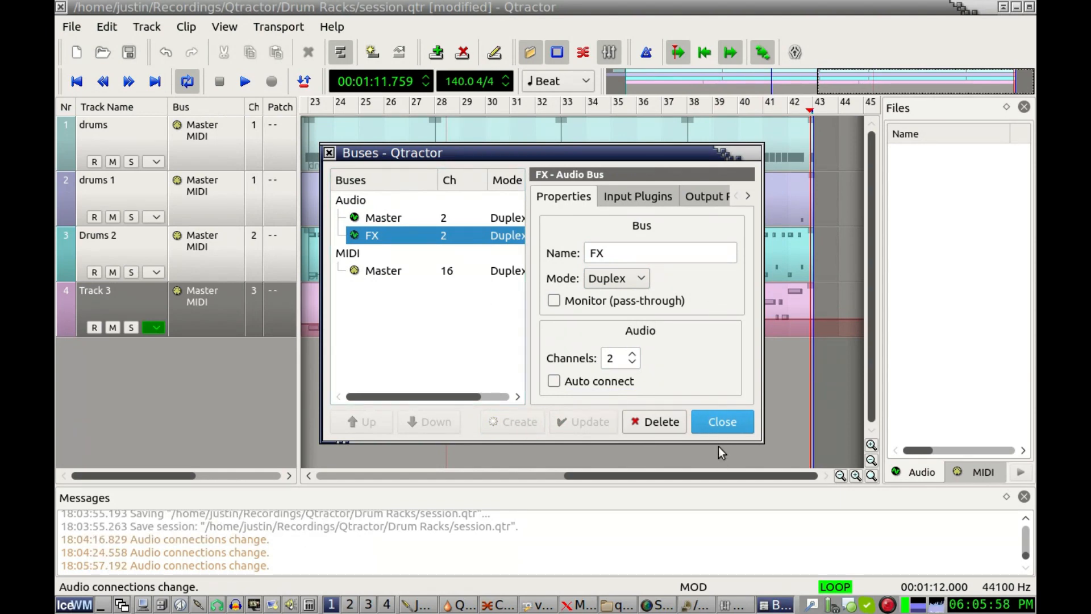
pyautogui.click(718, 430)
# Step: Add an audio track named "FX Level" with the FX bus as input and Master as output
pyautogui.rightClick(170, 389)
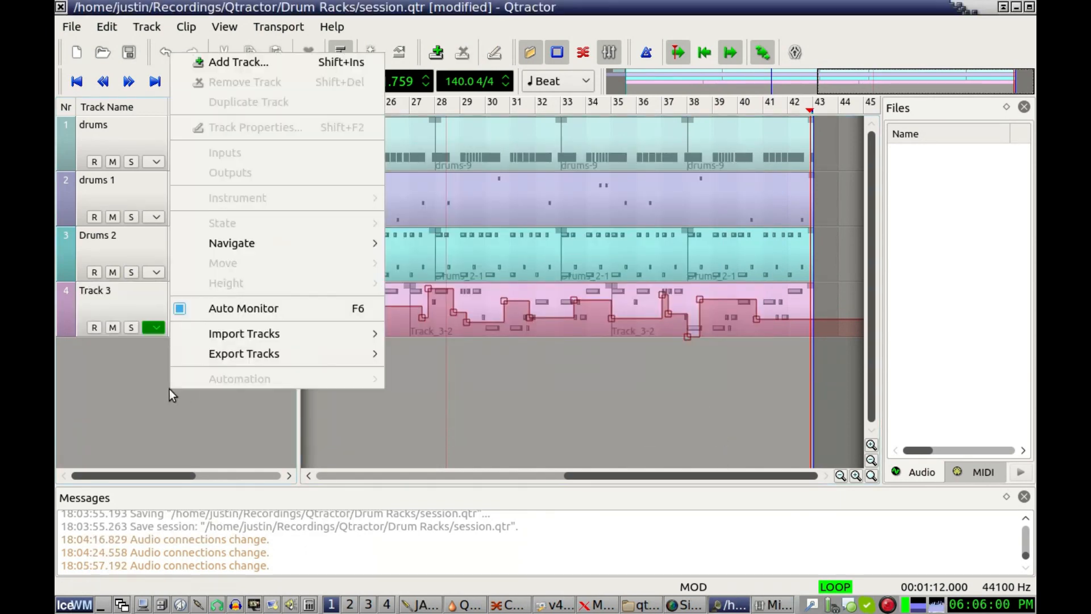
pyautogui.click(253, 61)
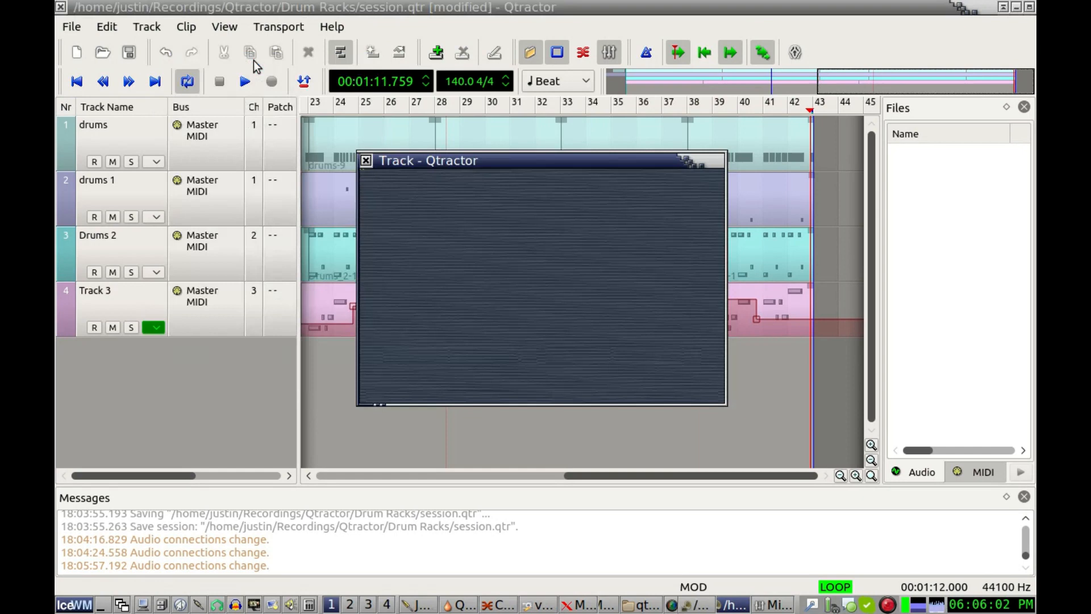
pyautogui.hotkey('ctrl', 'a')
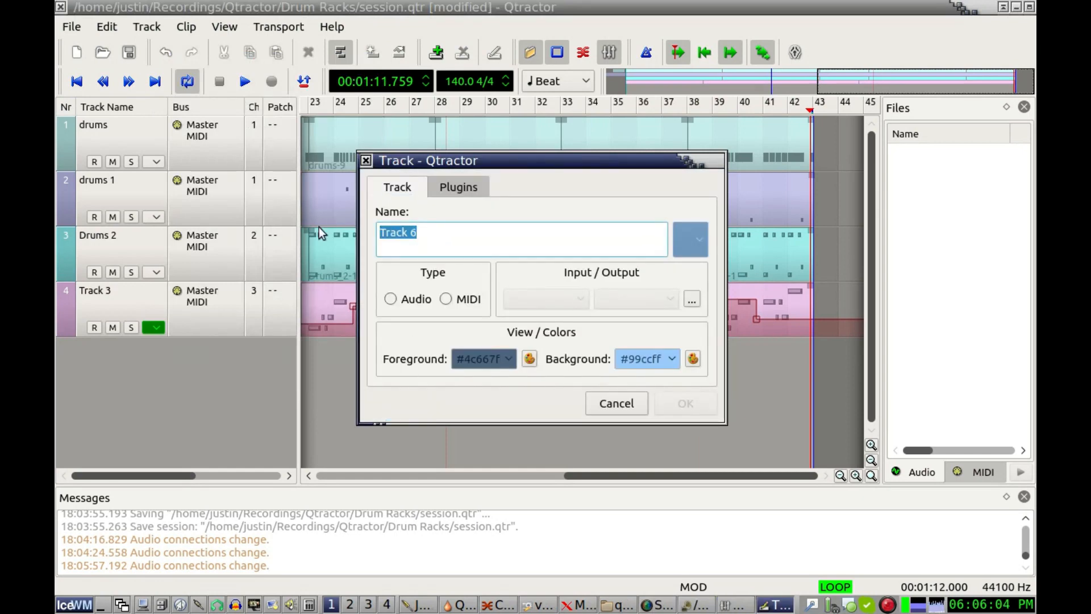
pyautogui.write('FX Leva')
pyautogui.write('l')
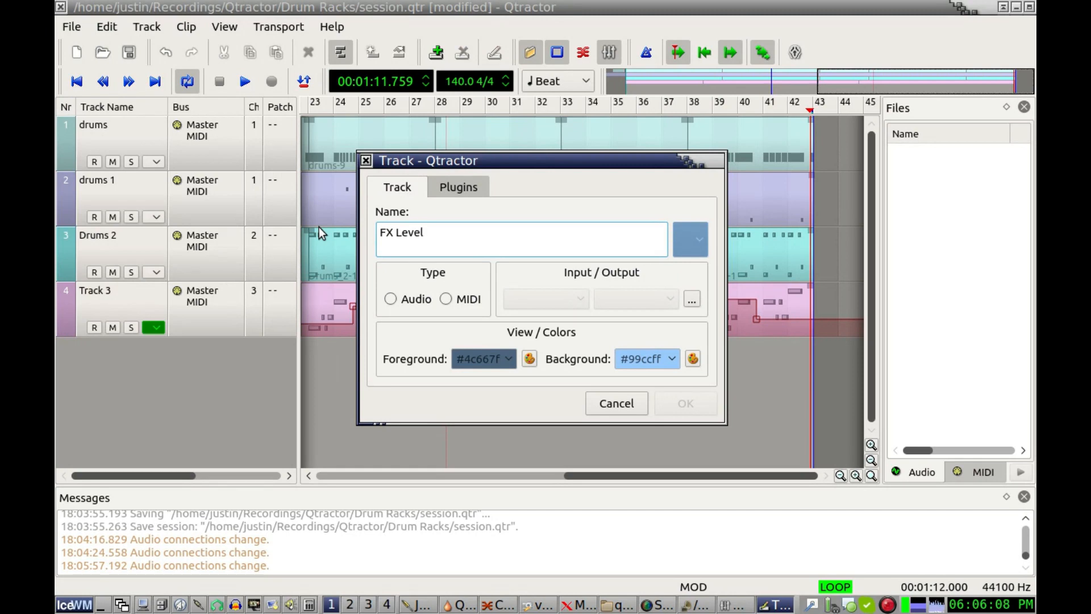
pyautogui.click(456, 193)
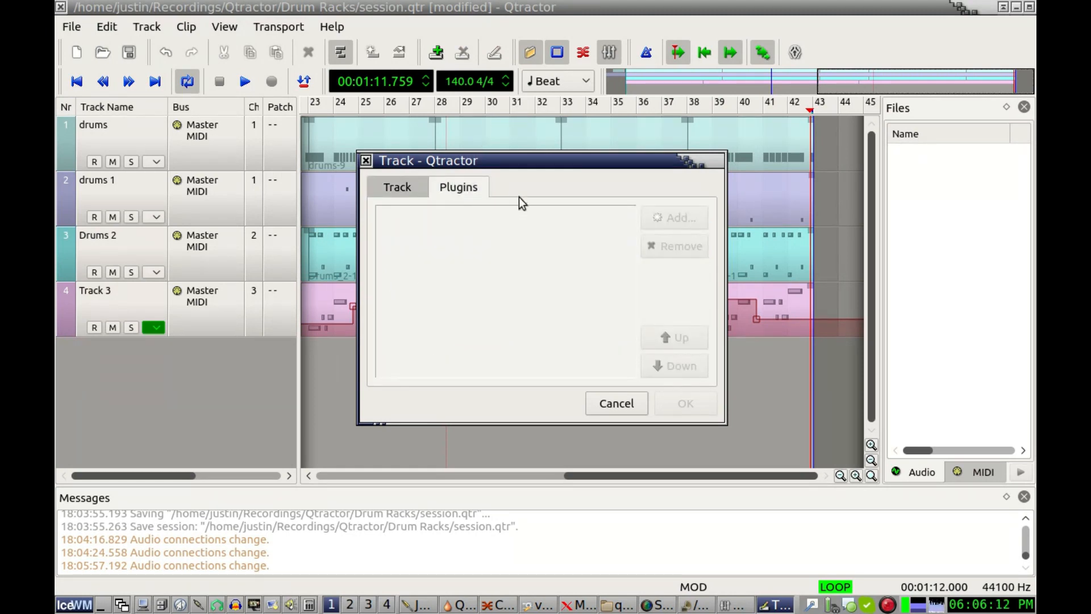
pyautogui.click(404, 202)
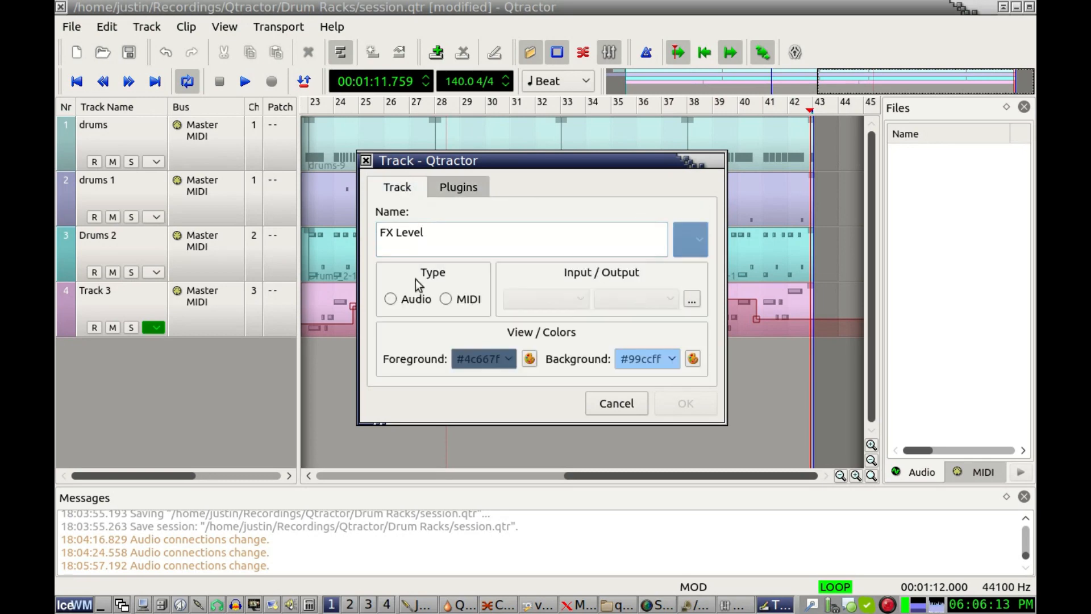
pyautogui.click(391, 299)
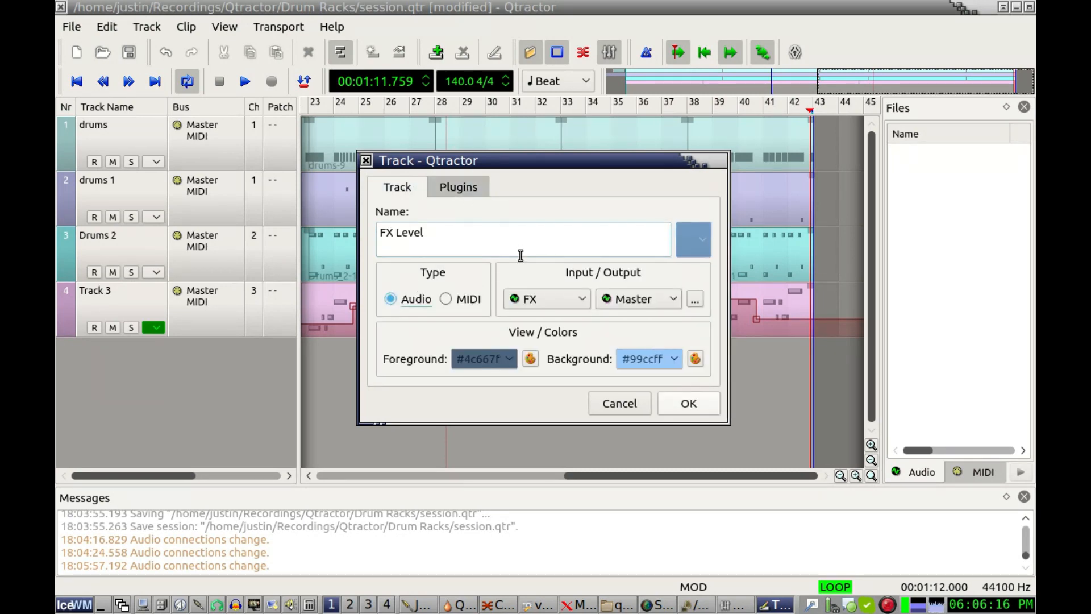
pyautogui.click(558, 302)
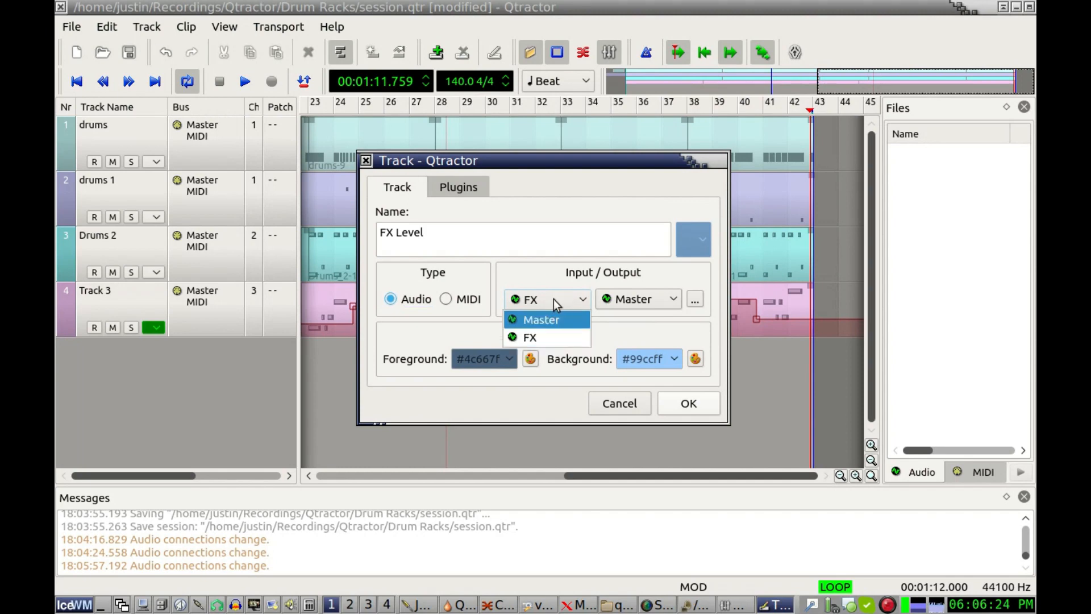
pyautogui.click(539, 339)
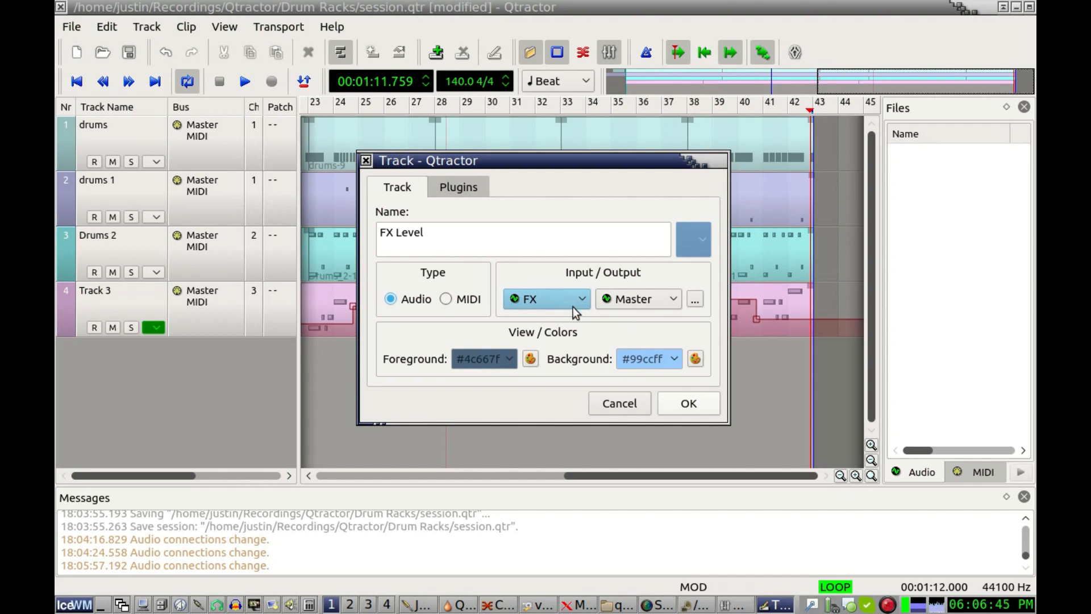
pyautogui.click(689, 404)
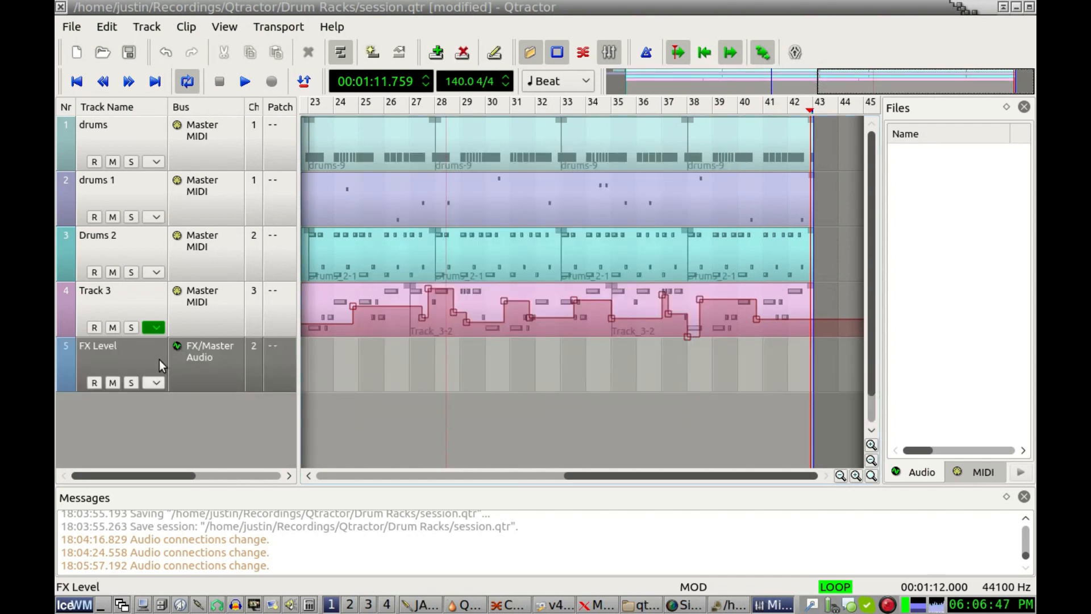
# Step: Search the plugins for "delay" and add the C* Scape stereo delay to the FX Level track
pyautogui.doubleClick(142, 349)
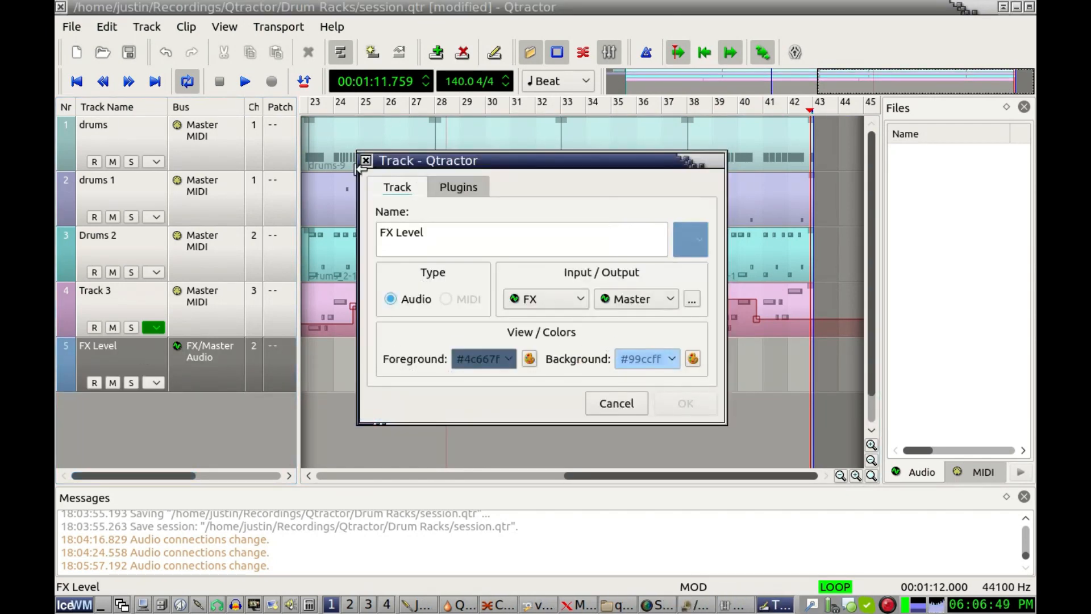
pyautogui.click(461, 187)
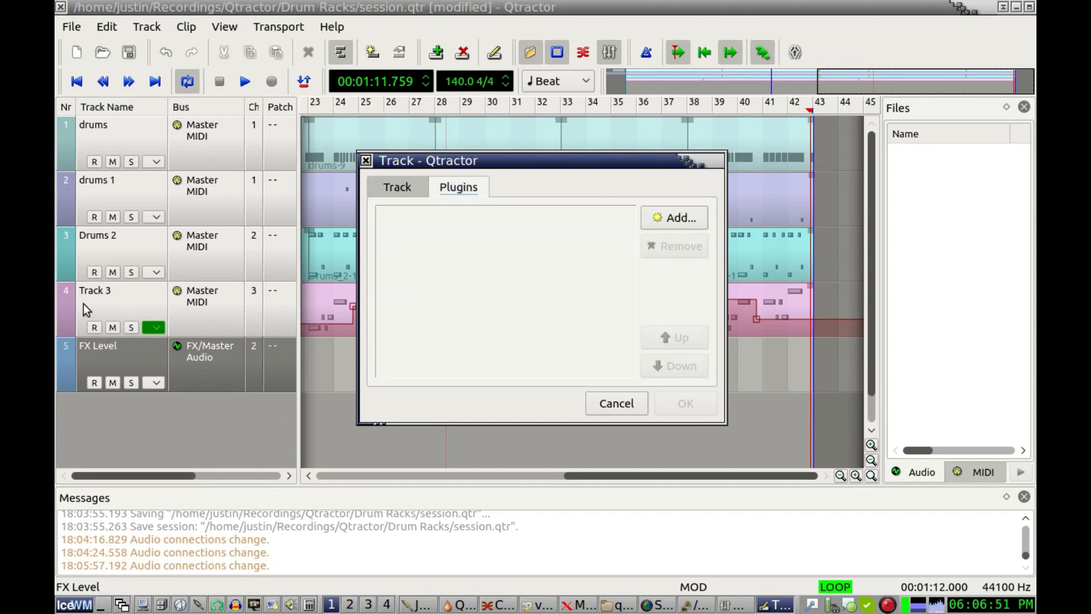
pyautogui.click(659, 225)
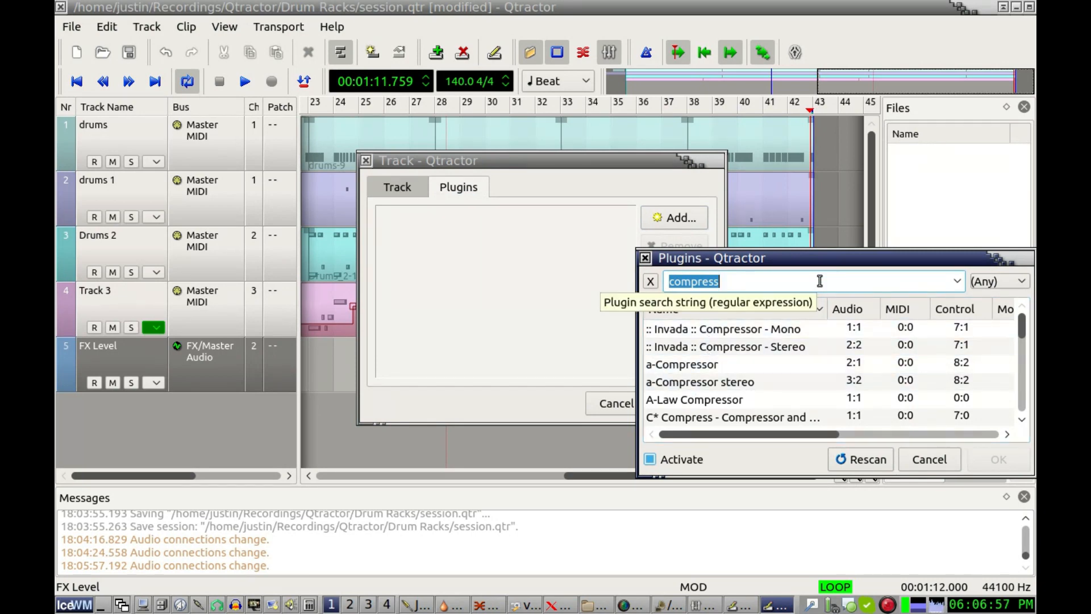
pyautogui.write('delay')
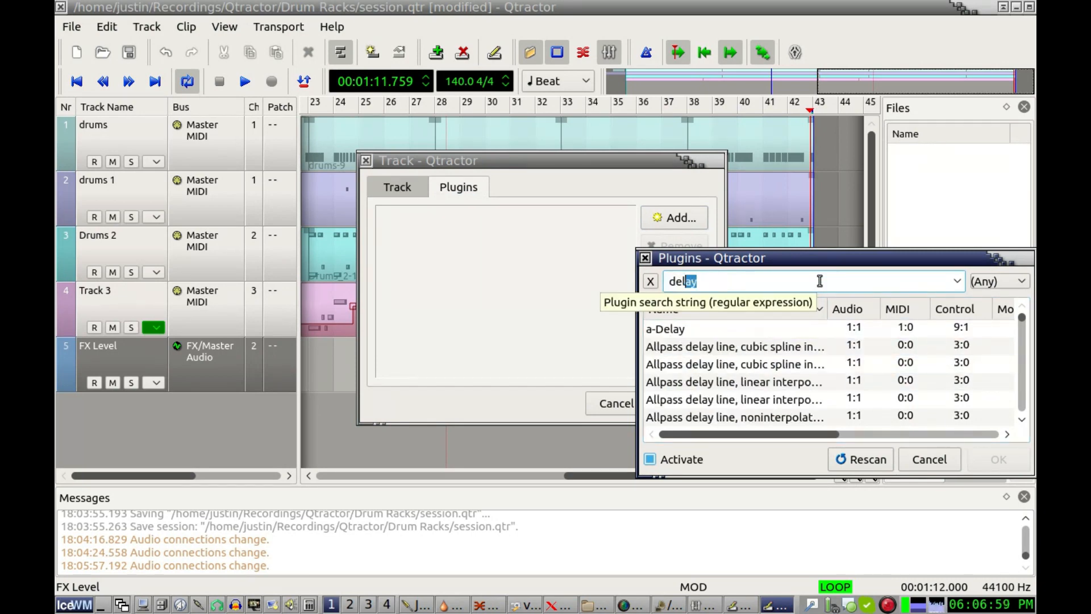
pyautogui.scroll(-1, 745, 362)
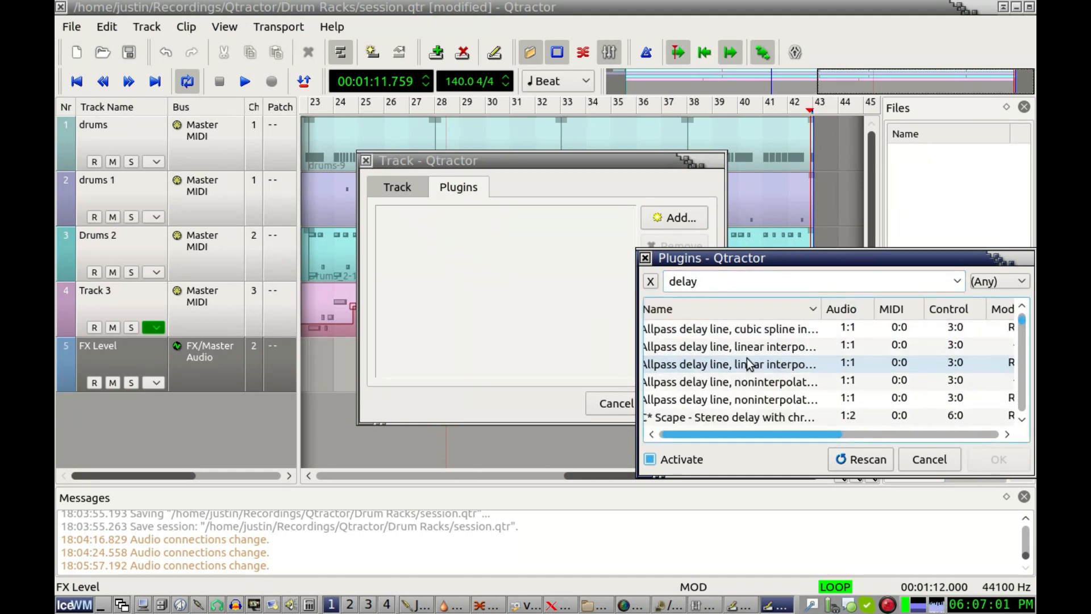
pyautogui.click(715, 417)
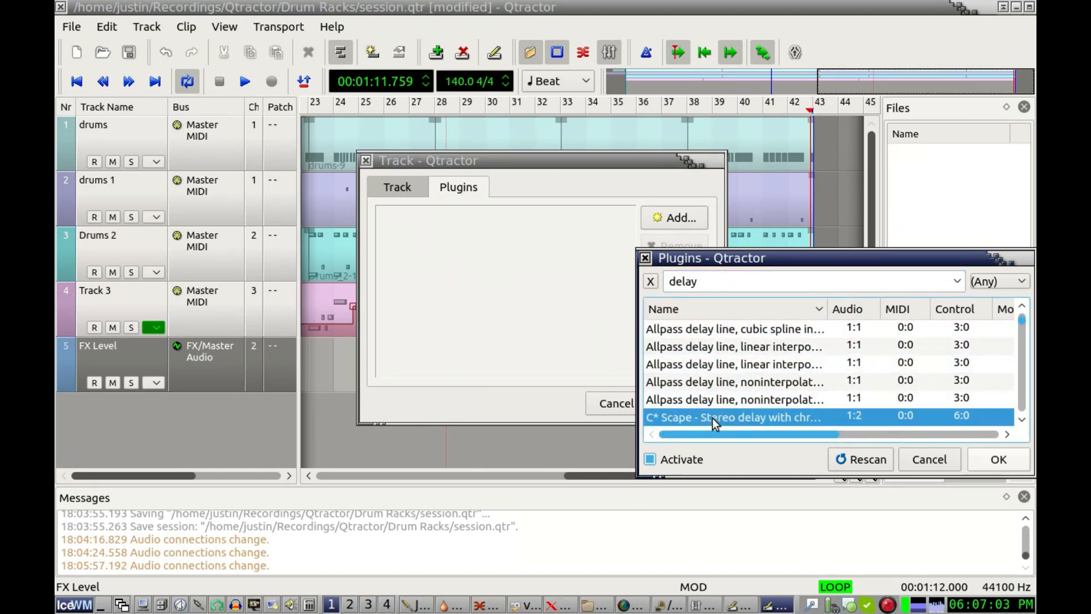
pyautogui.click(998, 461)
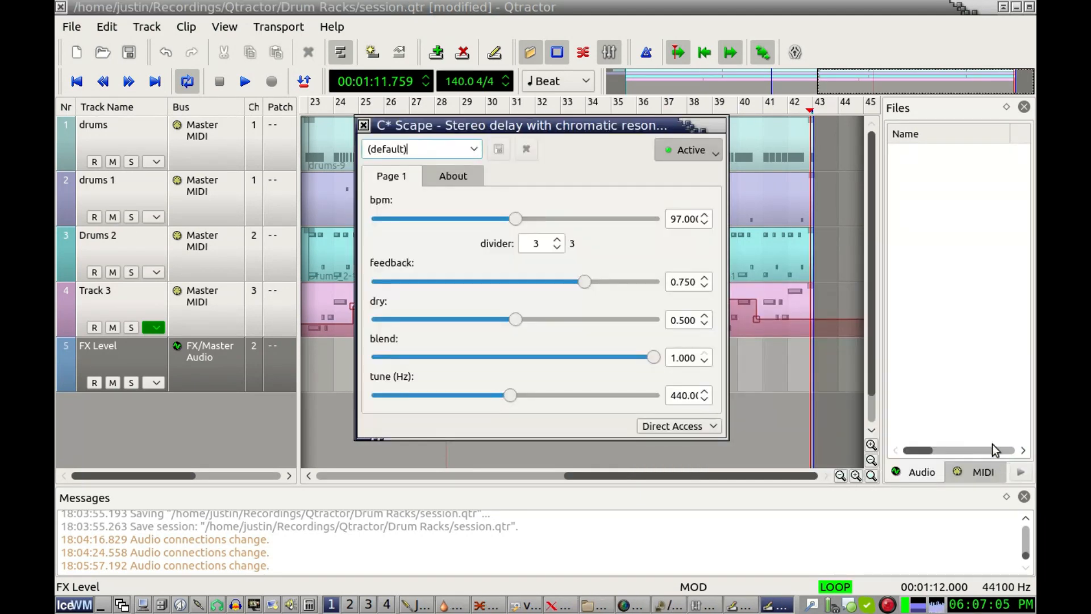
# Step: Set the C* Scape delay's divider to 2, dry to 0.000, feedback to about 0.815 and bpm to 140, and close its window
pyautogui.click(558, 248)
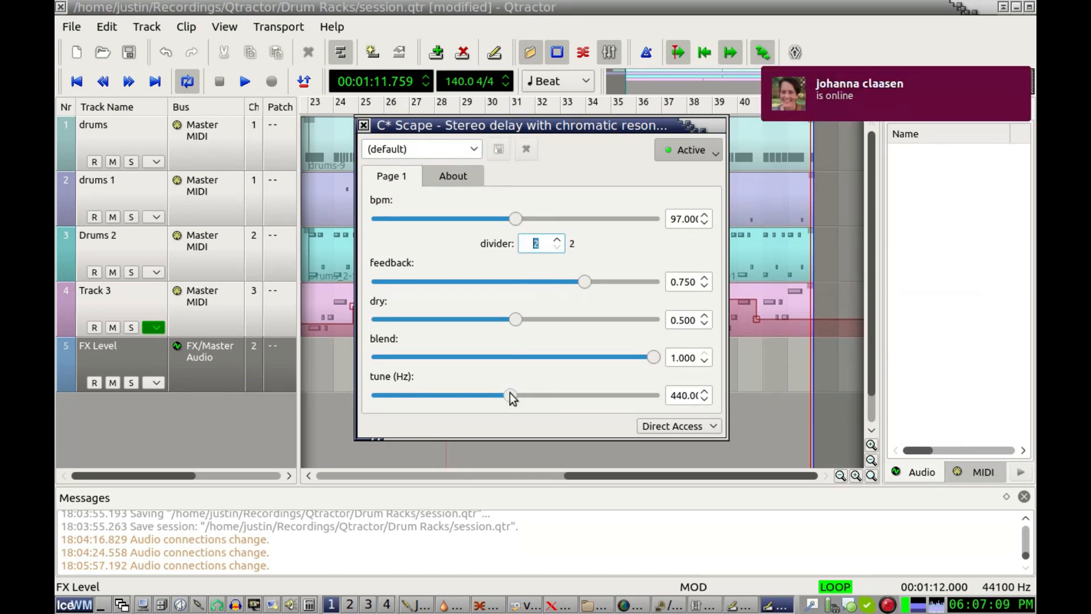
pyautogui.click(654, 357)
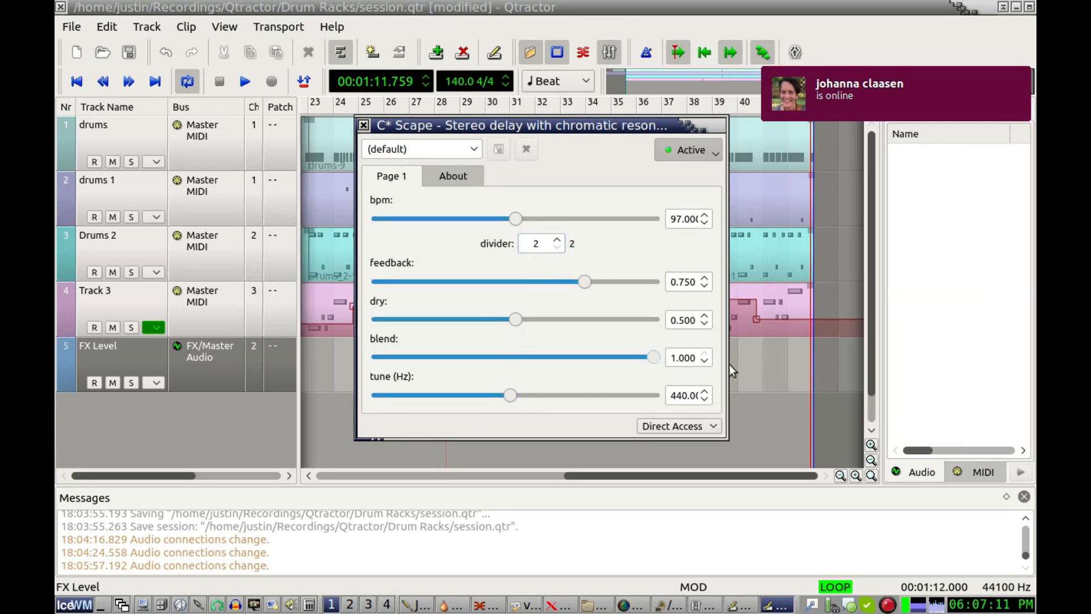
pyautogui.moveTo(515, 322); pyautogui.dragTo(241, 312)
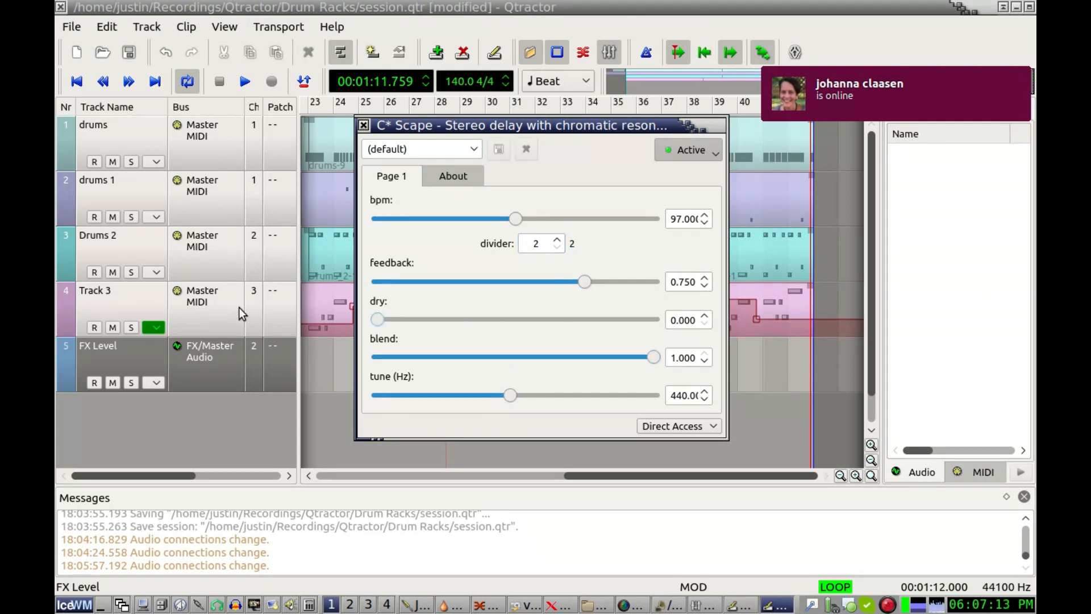
pyautogui.moveTo(584, 287); pyautogui.dragTo(603, 285)
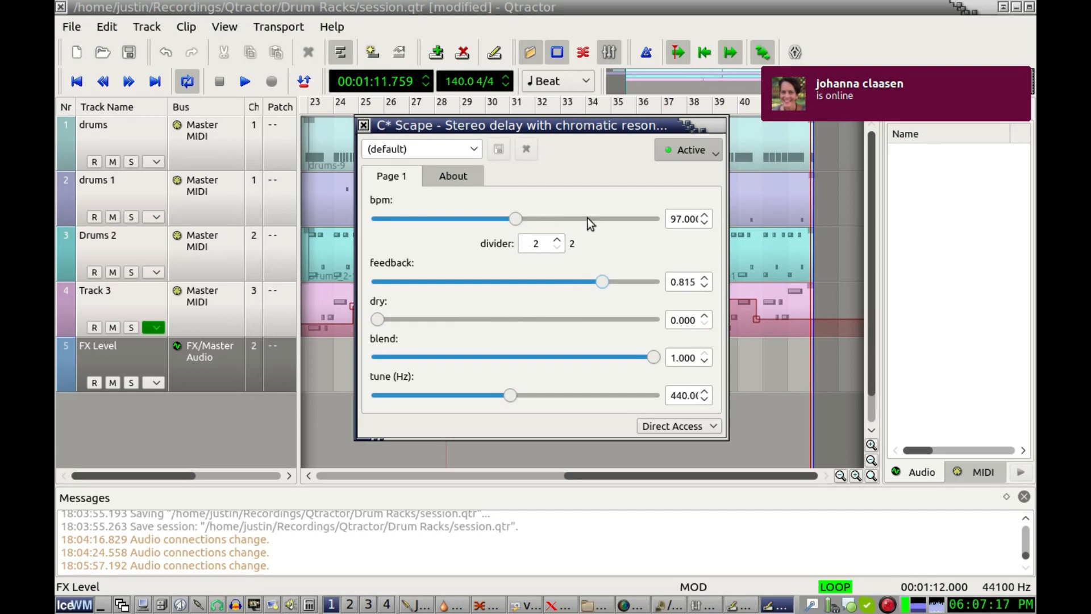
pyautogui.doubleClick(689, 219)
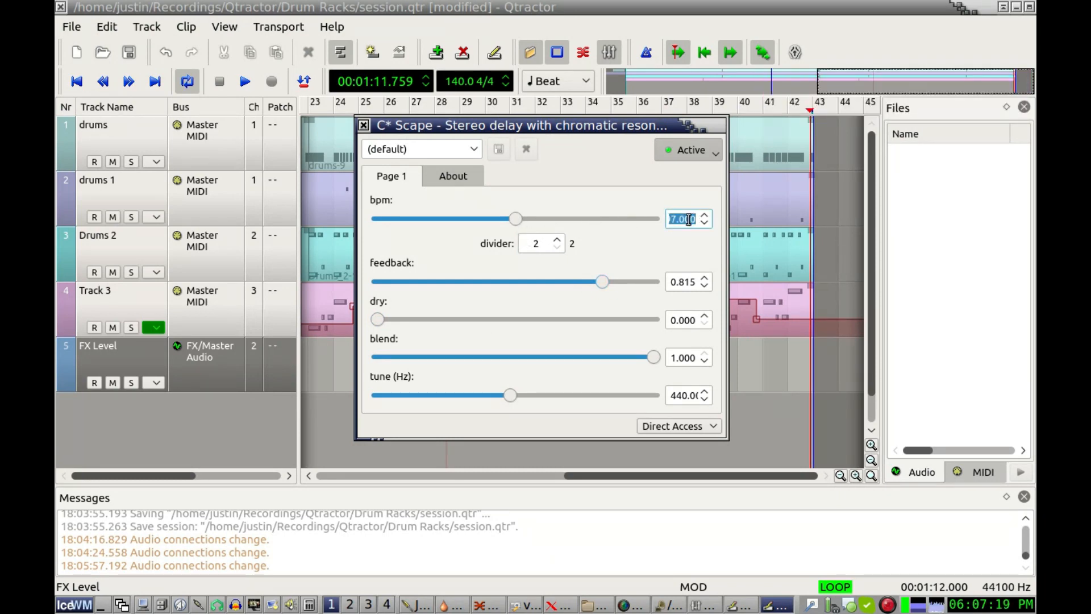
pyautogui.write('140')
pyautogui.press('Return')
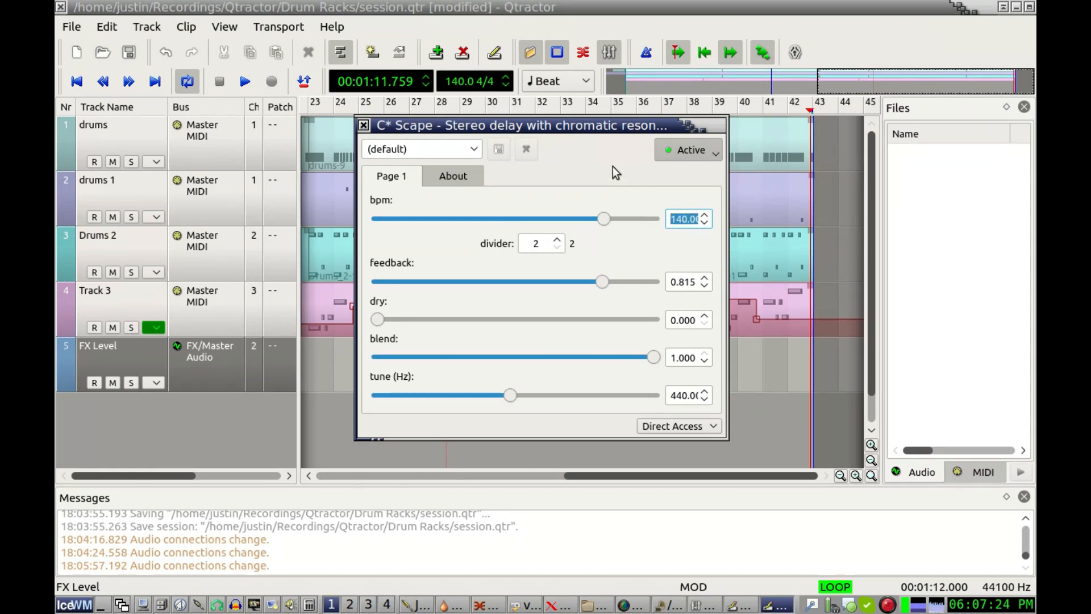
pyautogui.click(364, 125)
# Step: Search the plugins for "compress" and add the Invada stereo compressor to the FX Level track
pyautogui.click(674, 218)
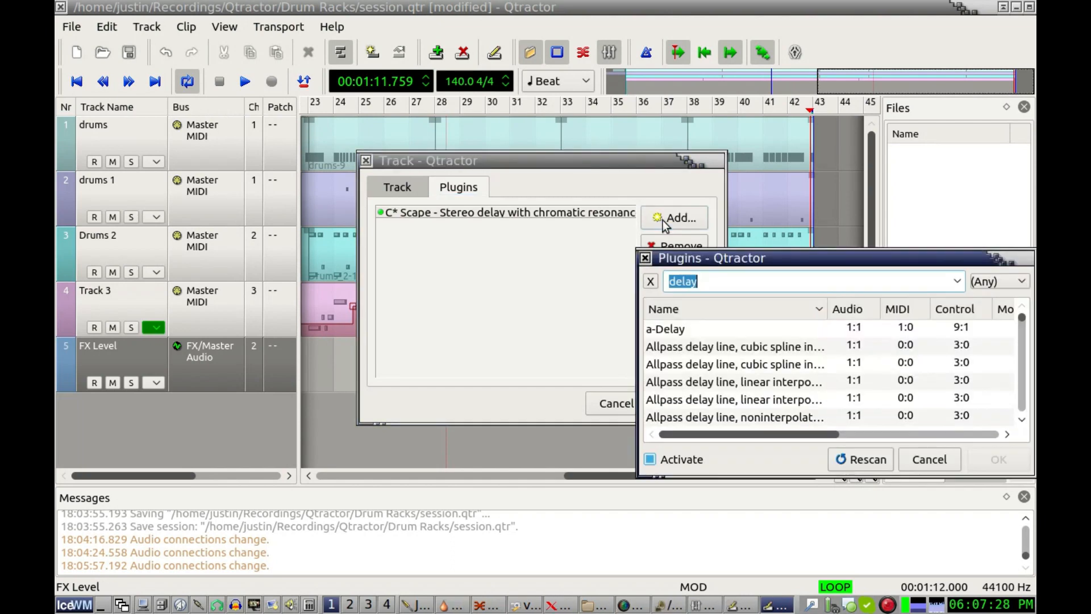
pyautogui.write('c')
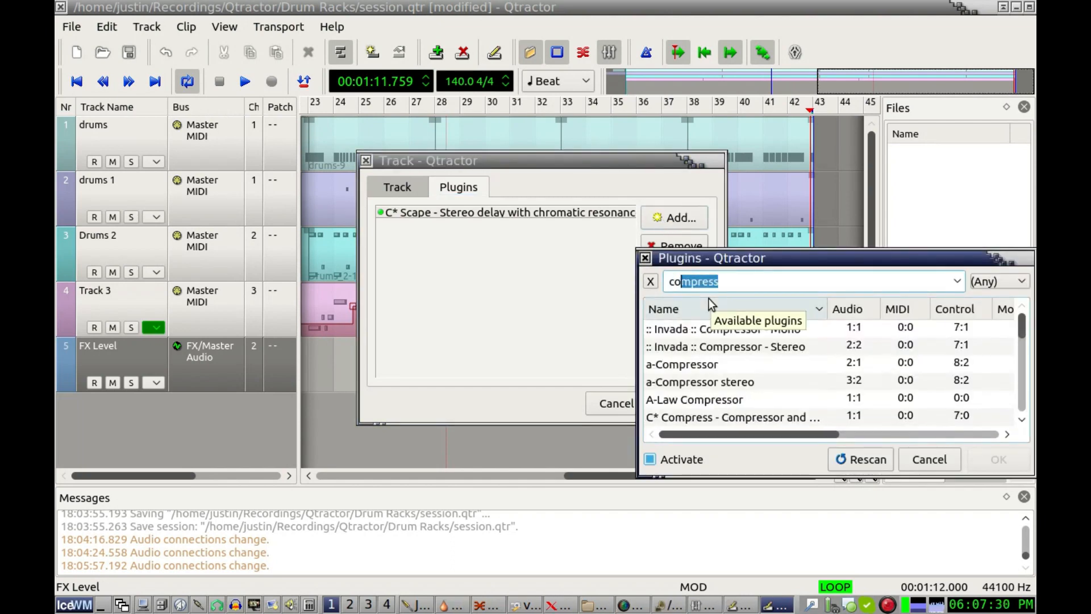
pyautogui.write('ompre')
pyautogui.doubleClick(722, 345)
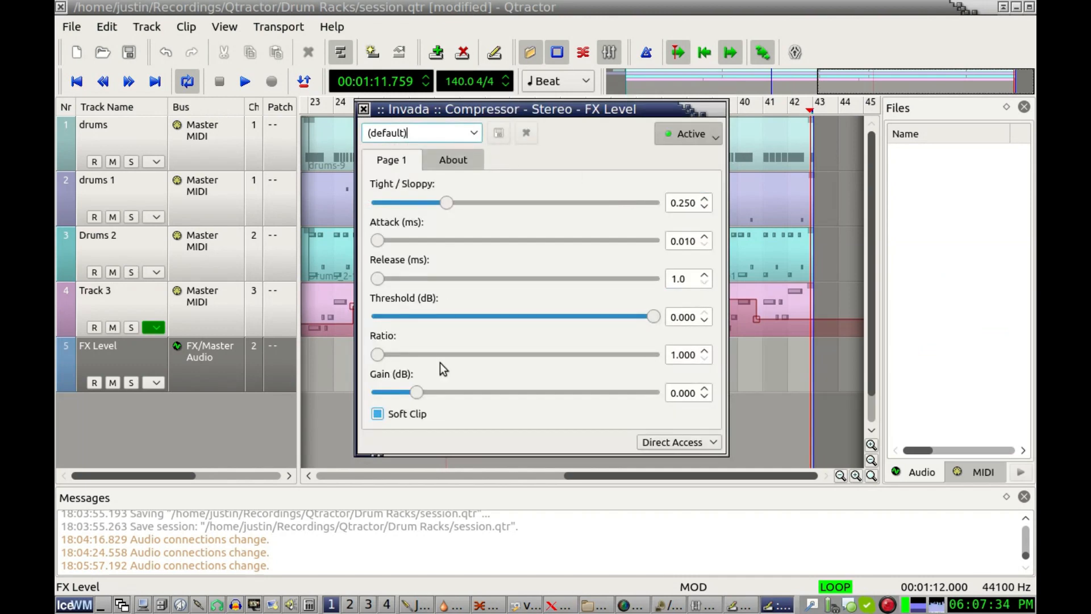
# Step: Set the Invada compressor's ratio to about 6.605, threshold to about -25.27 dB and gain to about 4.970 dB, then accept the track settings
pyautogui.moveTo(380, 354); pyautogui.dragTo(563, 359)
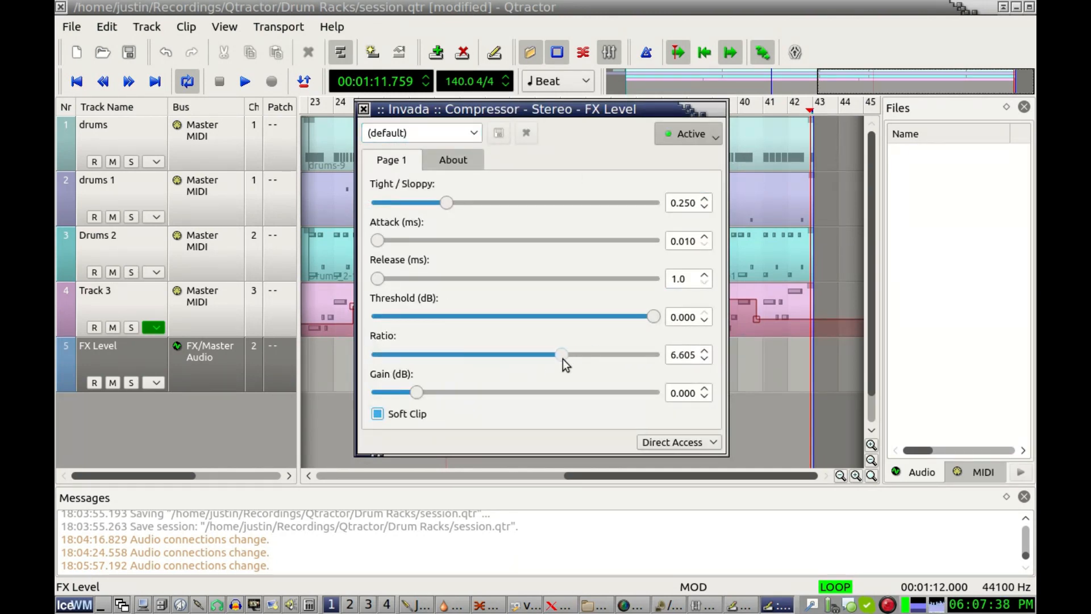
pyautogui.moveTo(654, 317); pyautogui.dragTo(500, 317)
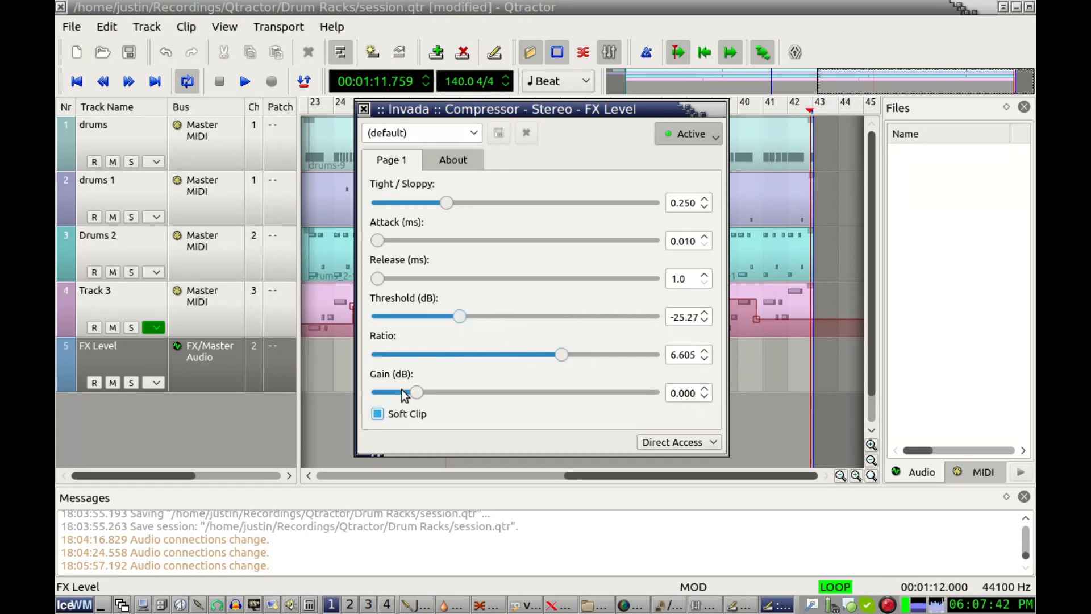
pyautogui.moveTo(451, 398); pyautogui.dragTo(453, 398)
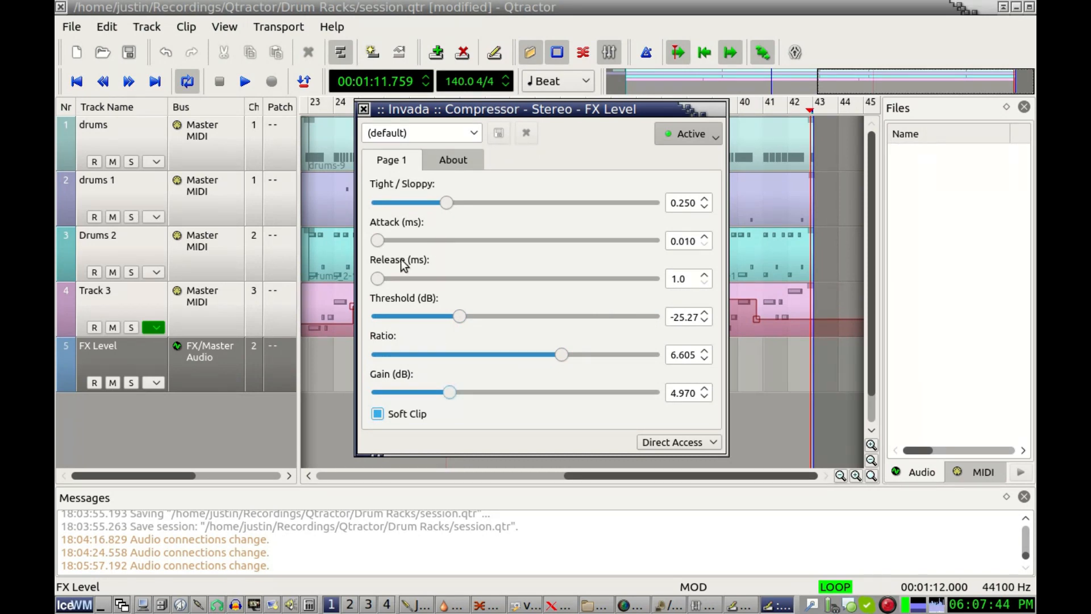
pyautogui.click(364, 109)
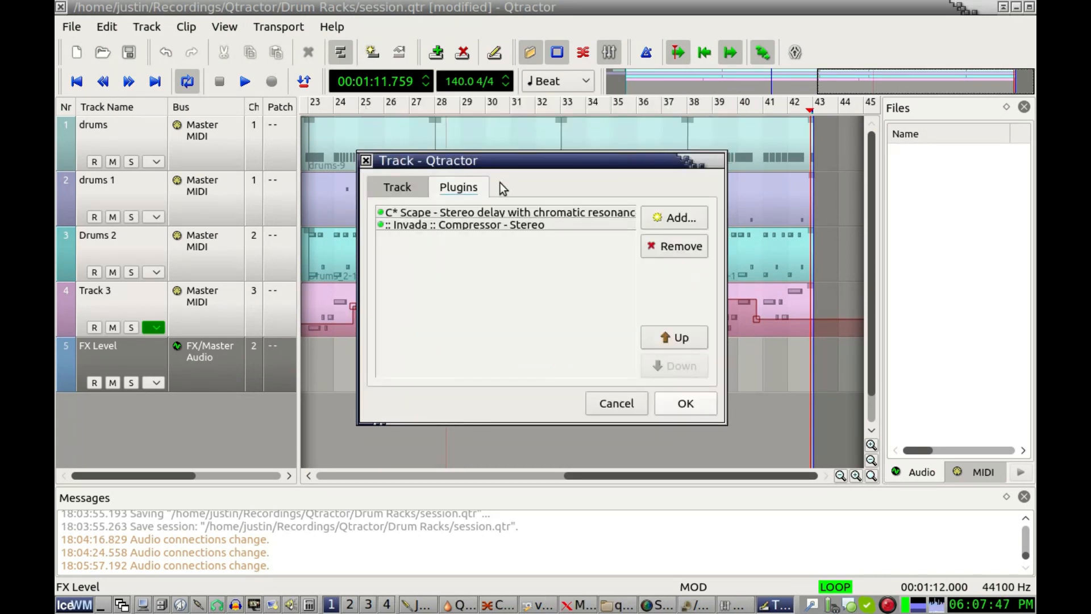
pyautogui.click(699, 404)
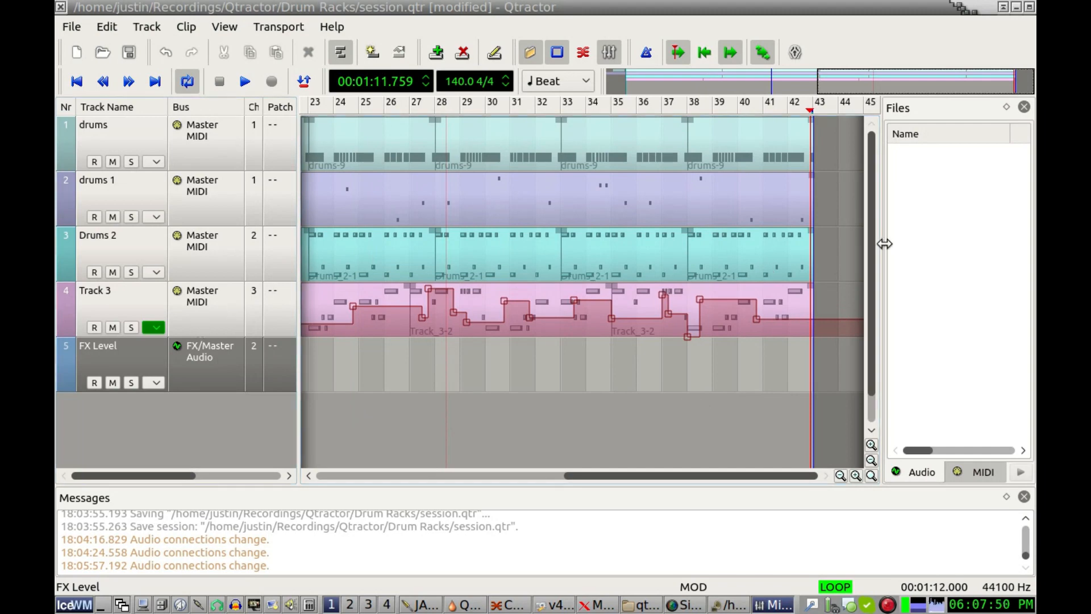
# Step: Bring the mixer into view and add an audio insert to the Drums 2 track
pyautogui.moveTo(1035, 239); pyautogui.dragTo(472, 116)
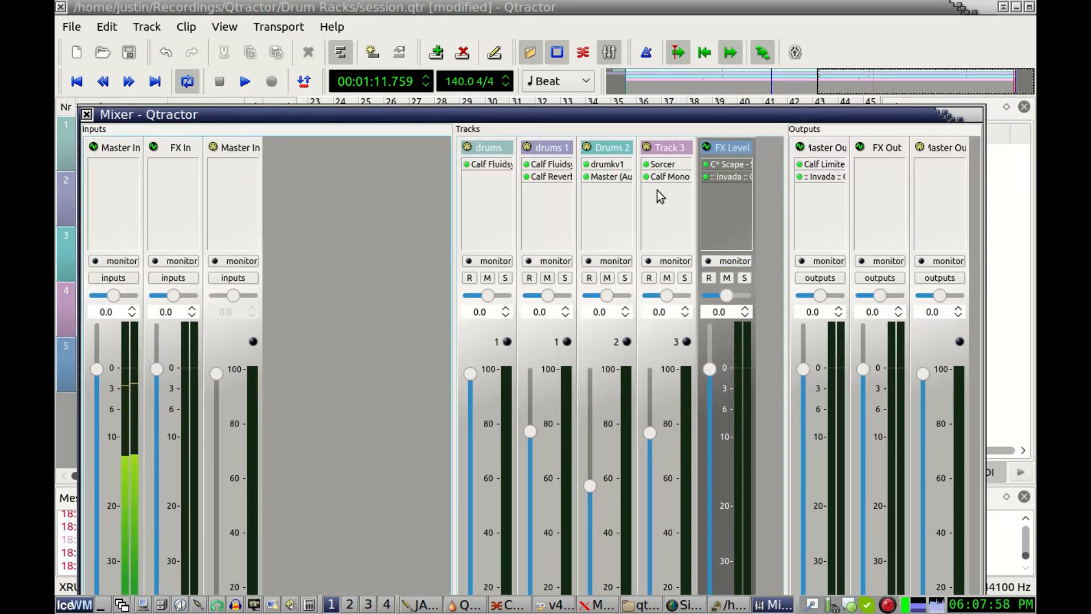
pyautogui.rightClick(607, 205)
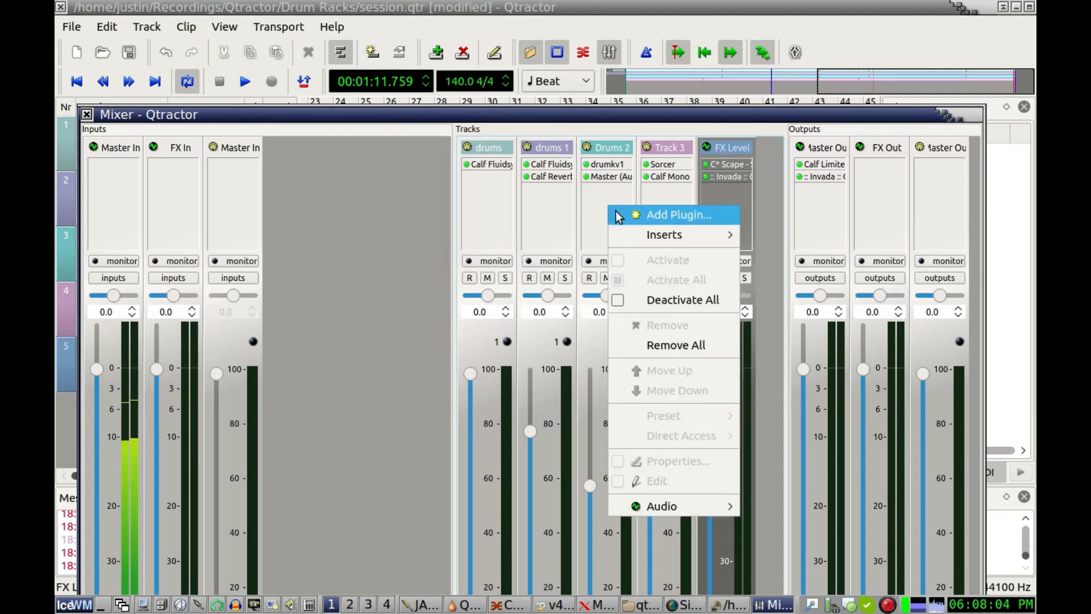
pyautogui.moveTo(641, 233)
pyautogui.moveTo(802, 235)
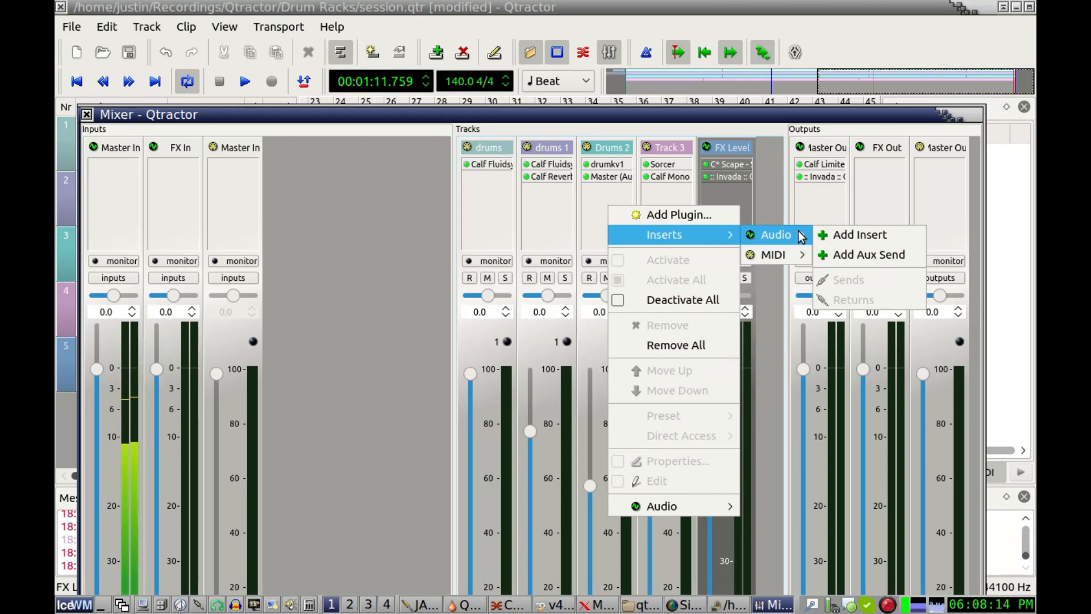
pyautogui.click(875, 233)
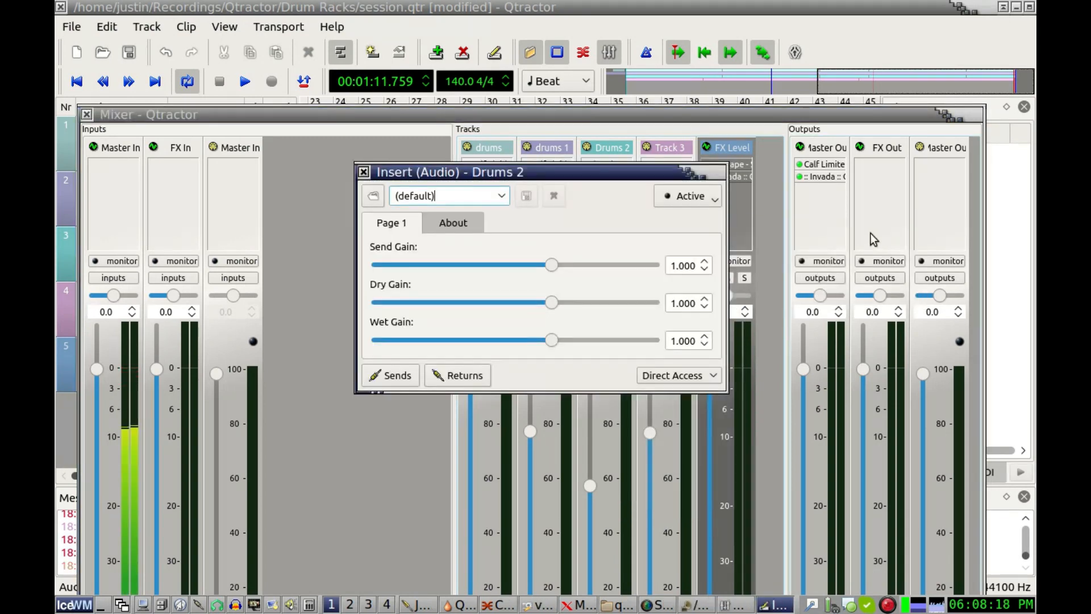
# Step: Connect the insert's sends Insert_1/out_1 to FX/in_1 and Insert_1/out_2 to FX/in_2, and close the connections and insert windows
pyautogui.click(394, 375)
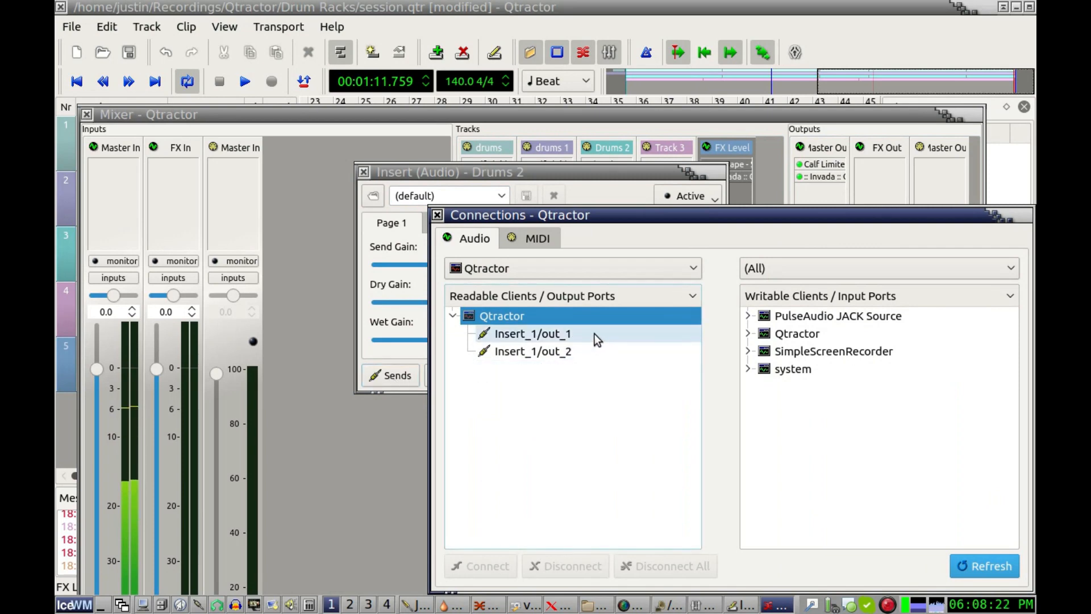
pyautogui.moveTo(595, 333); pyautogui.dragTo(566, 339)
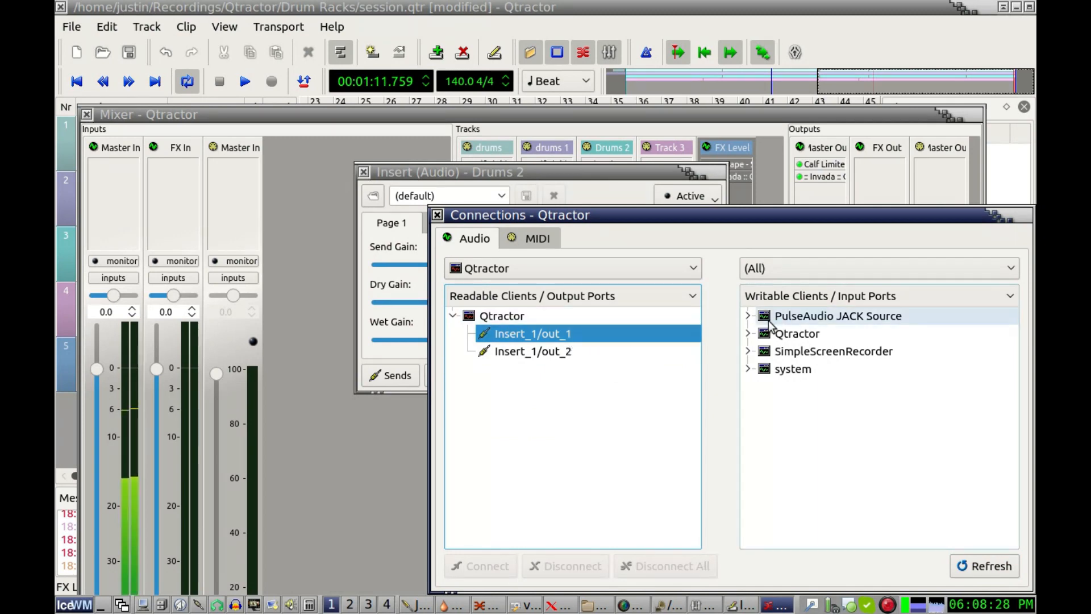
pyautogui.click(748, 333)
pyautogui.click(785, 353)
pyautogui.click(483, 566)
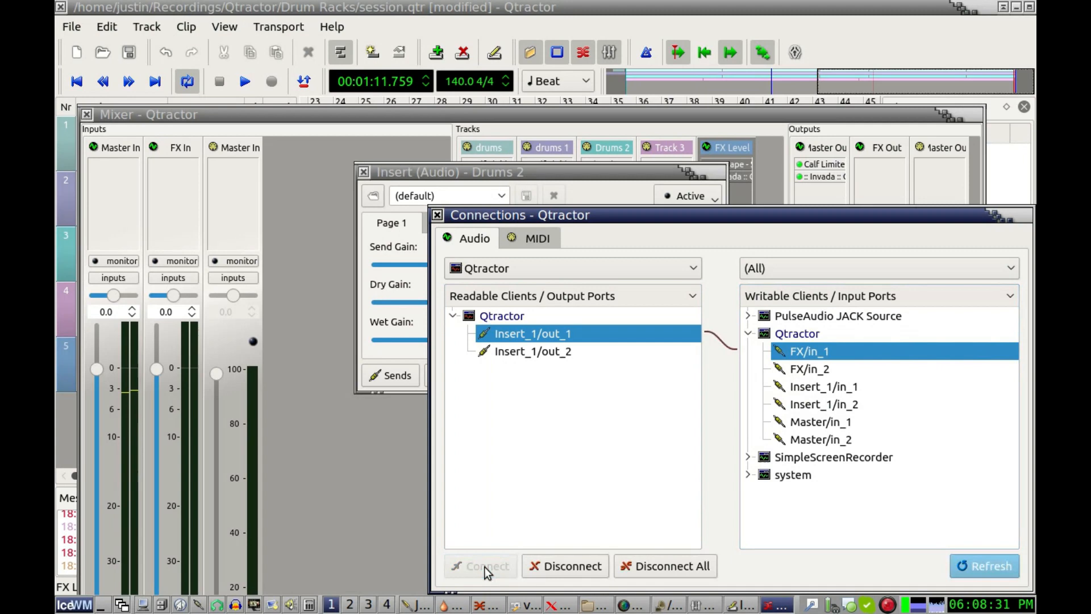
pyautogui.click(550, 355)
pyautogui.click(793, 370)
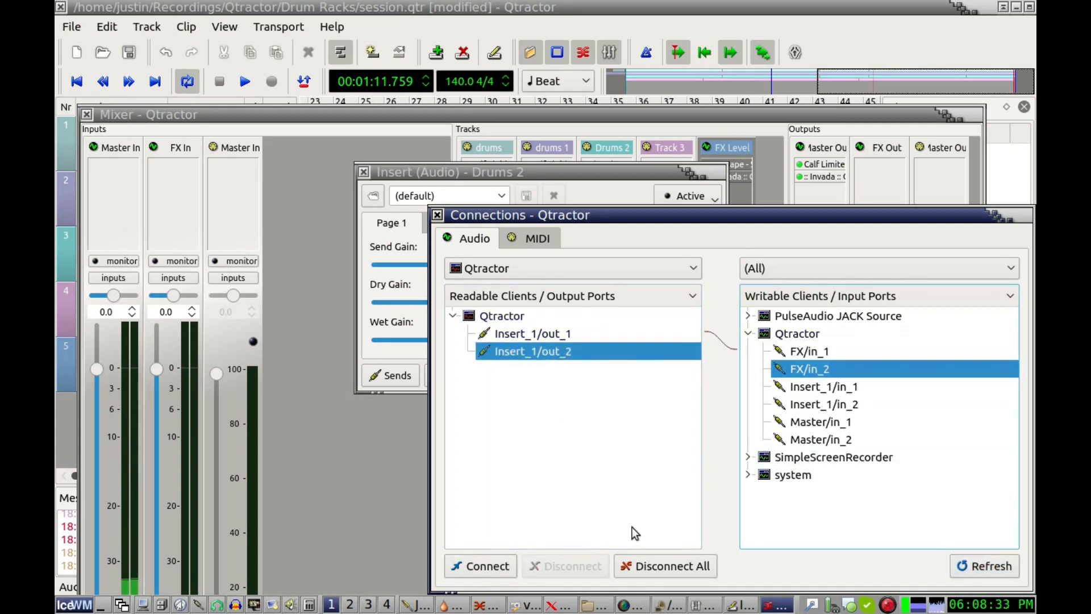
pyautogui.click(497, 578)
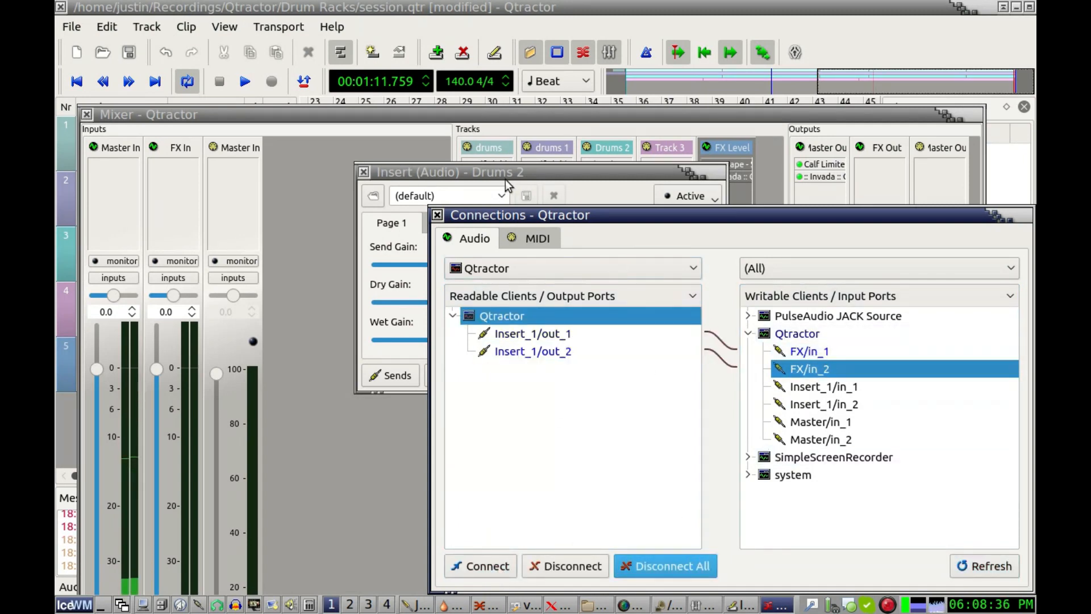
pyautogui.click(437, 215)
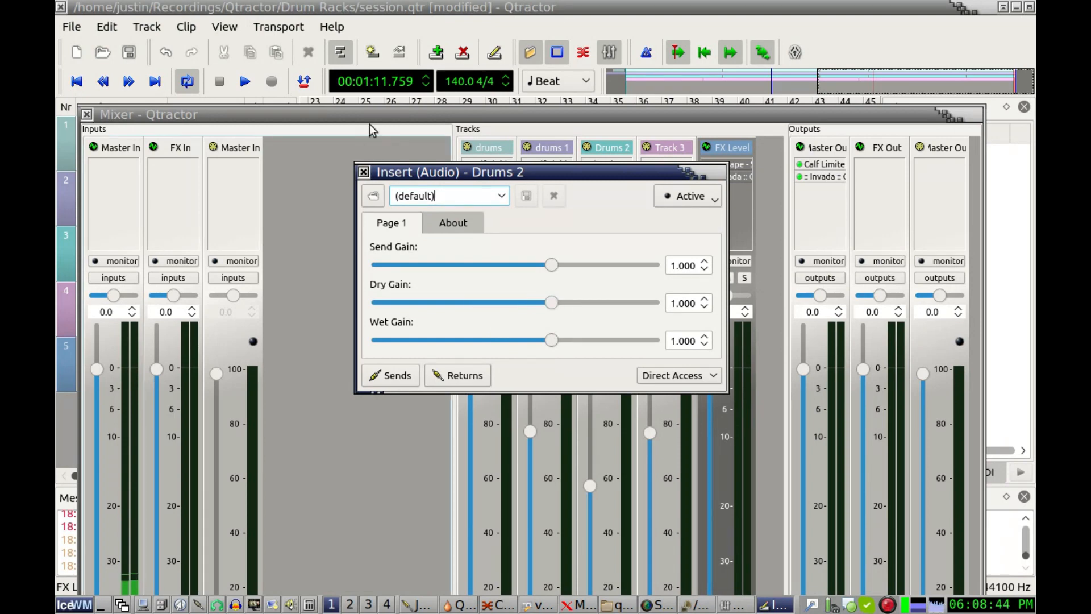
pyautogui.click(364, 172)
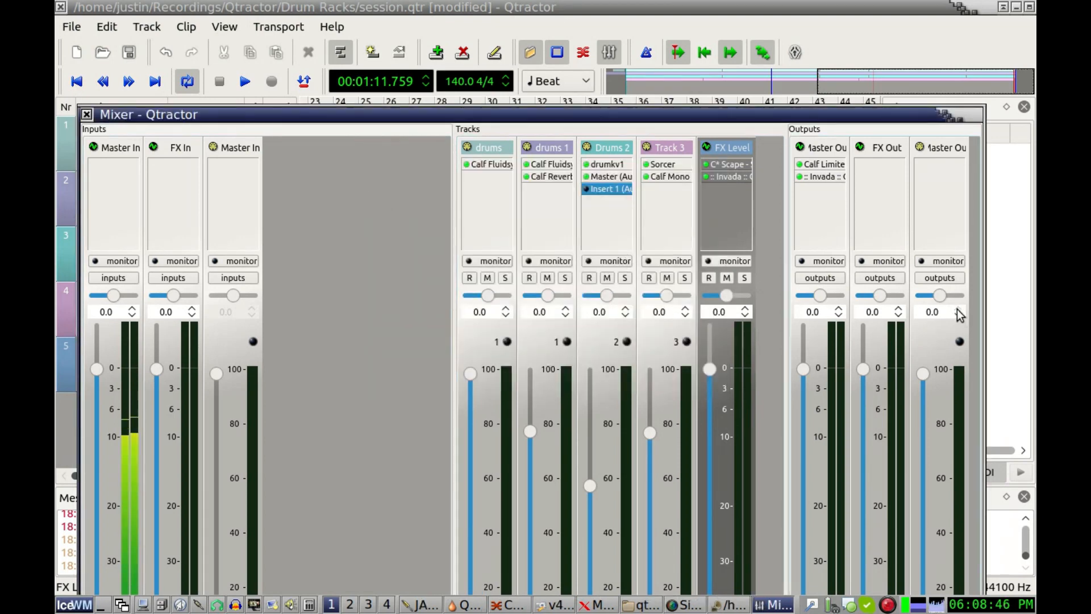
# Step: Play the session, solo Drums 2 and activate its audio insert
pyautogui.press('space')
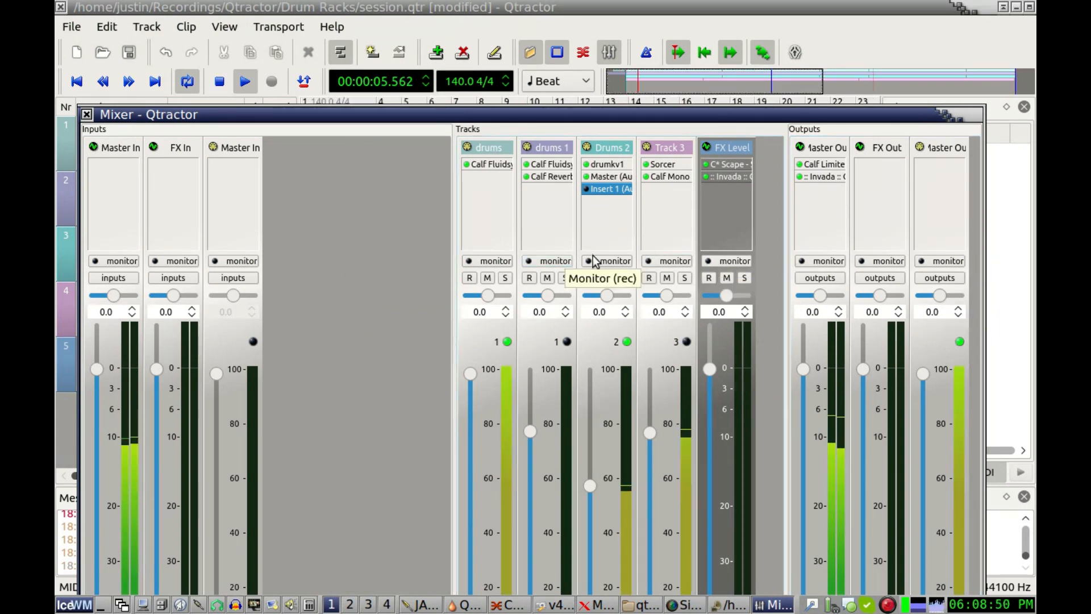
pyautogui.click(625, 278)
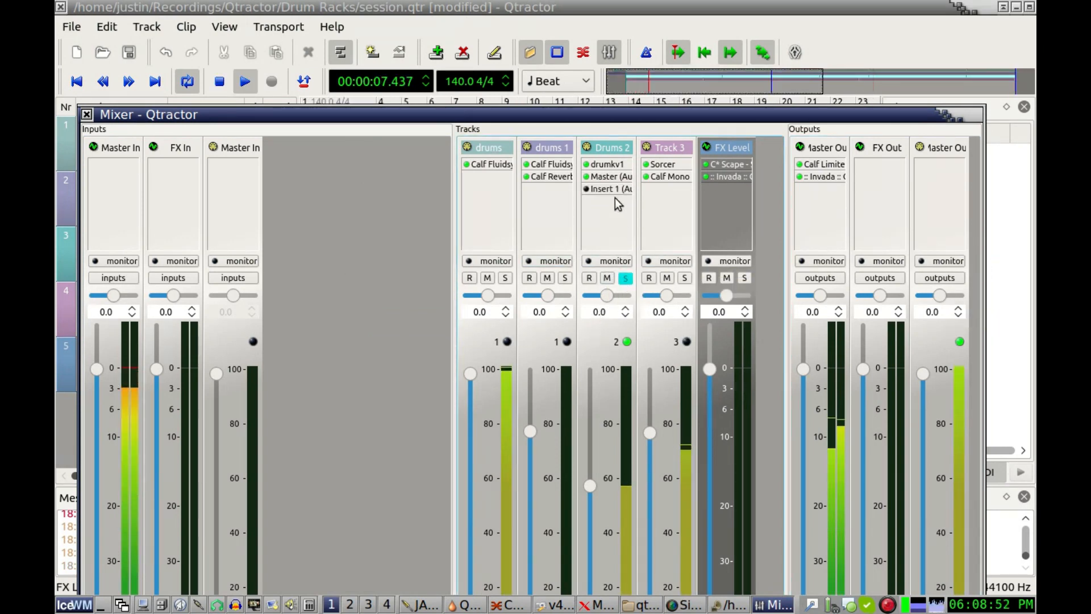
pyautogui.click(586, 189)
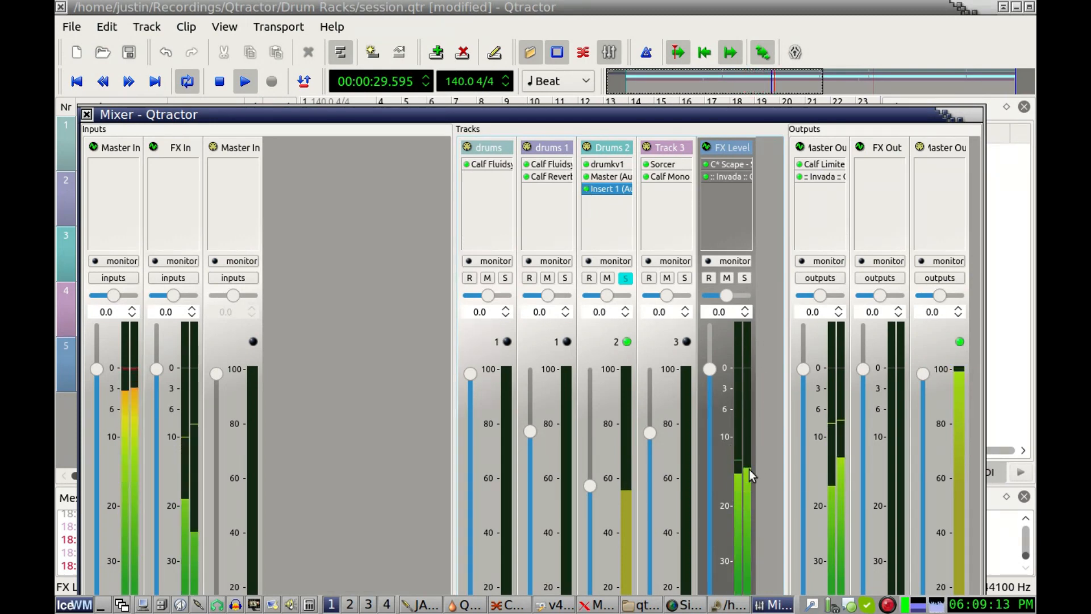
# Step: Set the divider of the C* Scape delay on FX Level to 4 and close its window
pyautogui.doubleClick(734, 166)
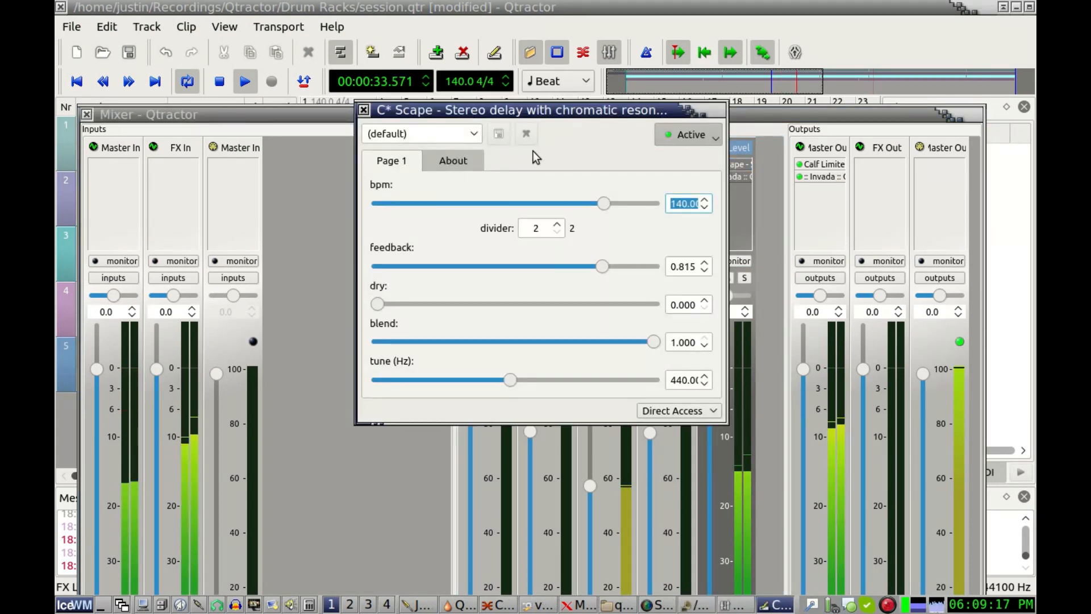
pyautogui.click(558, 224)
pyautogui.click(558, 224)
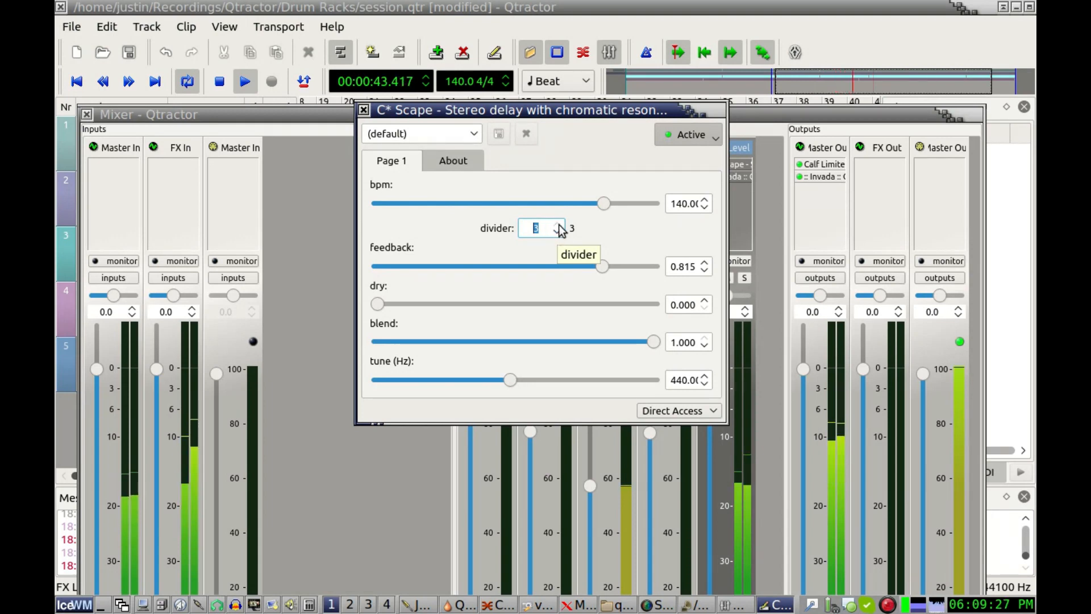
pyautogui.click(559, 225)
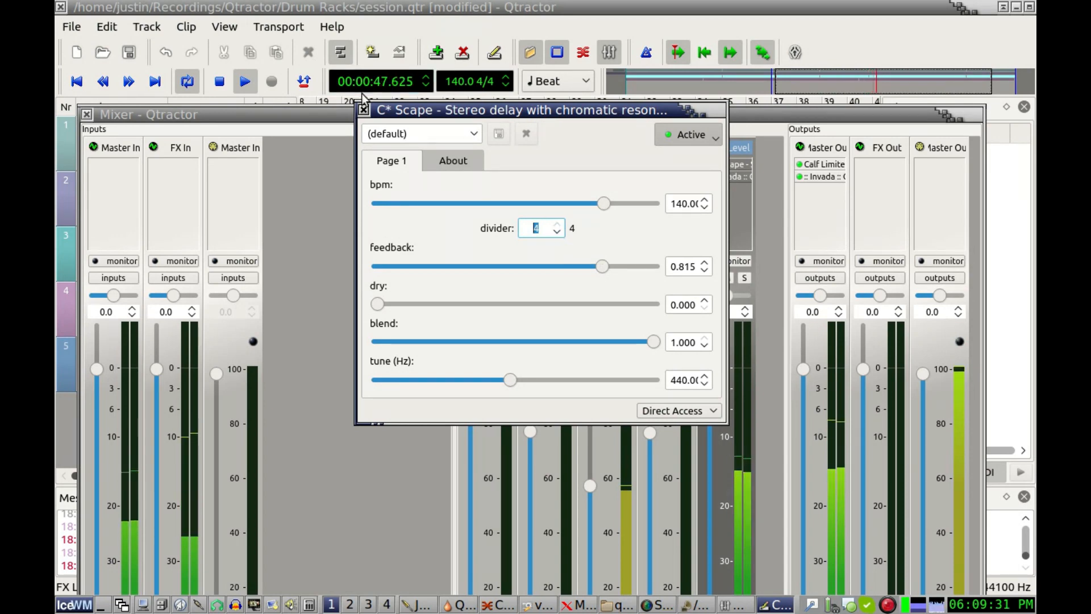
pyautogui.click(363, 109)
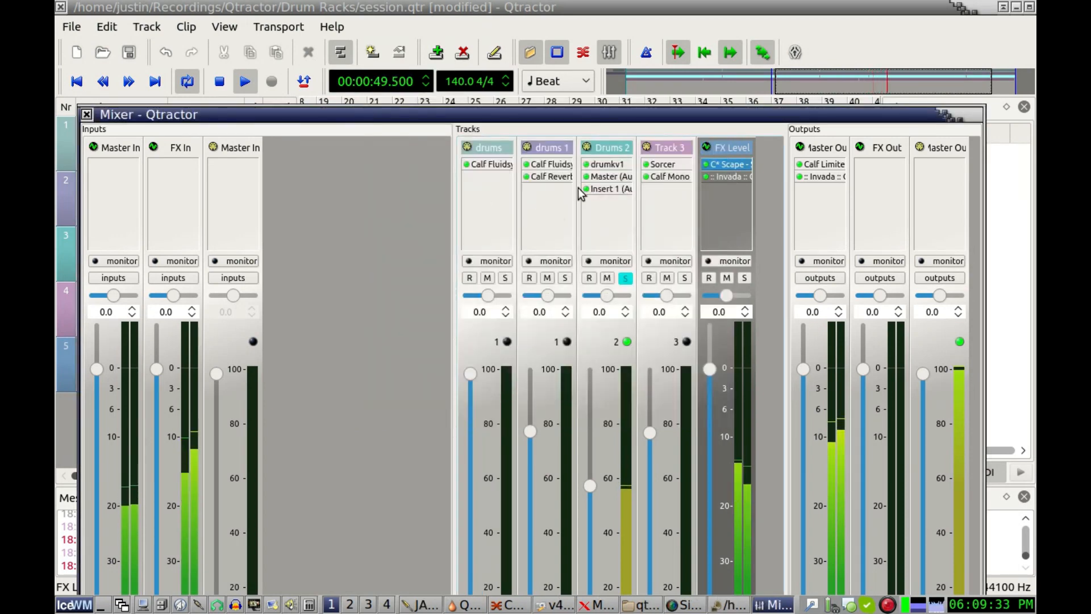
# Step: Add an audio aux send to the Drums 2 track and set its send bus to FX
pyautogui.moveTo(563, 121); pyautogui.dragTo(566, 44)
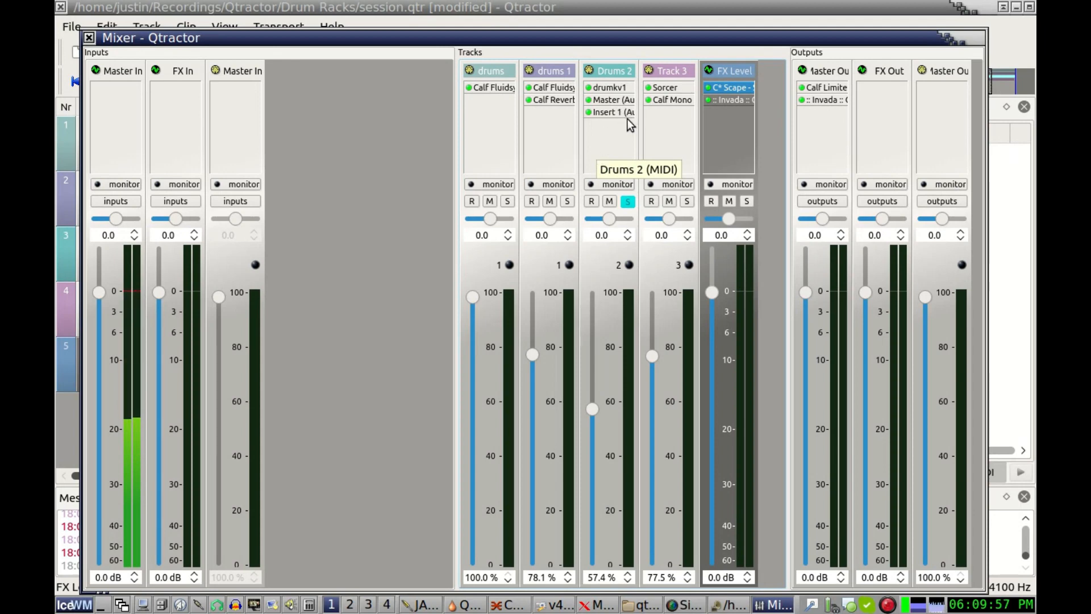
pyautogui.rightClick(602, 139)
pyautogui.moveTo(647, 171)
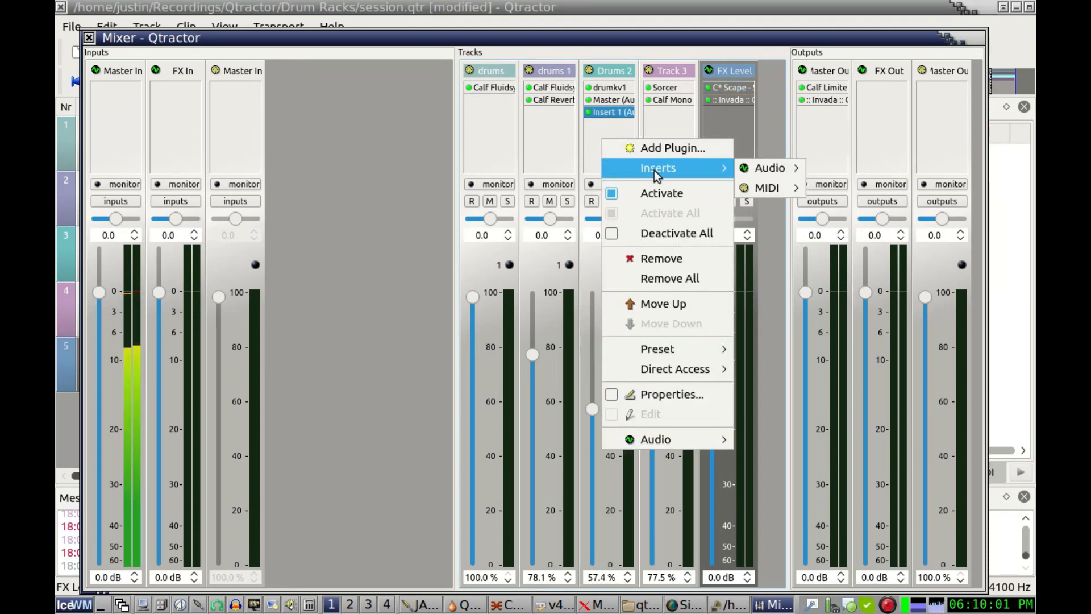
pyautogui.moveTo(780, 168)
pyautogui.click(854, 187)
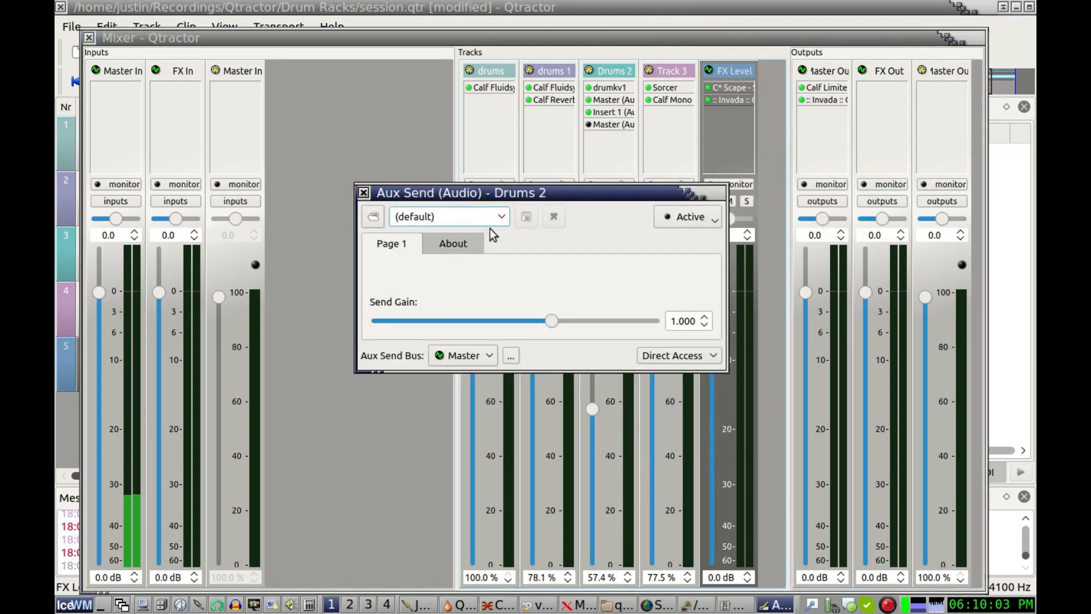
pyautogui.click(467, 356)
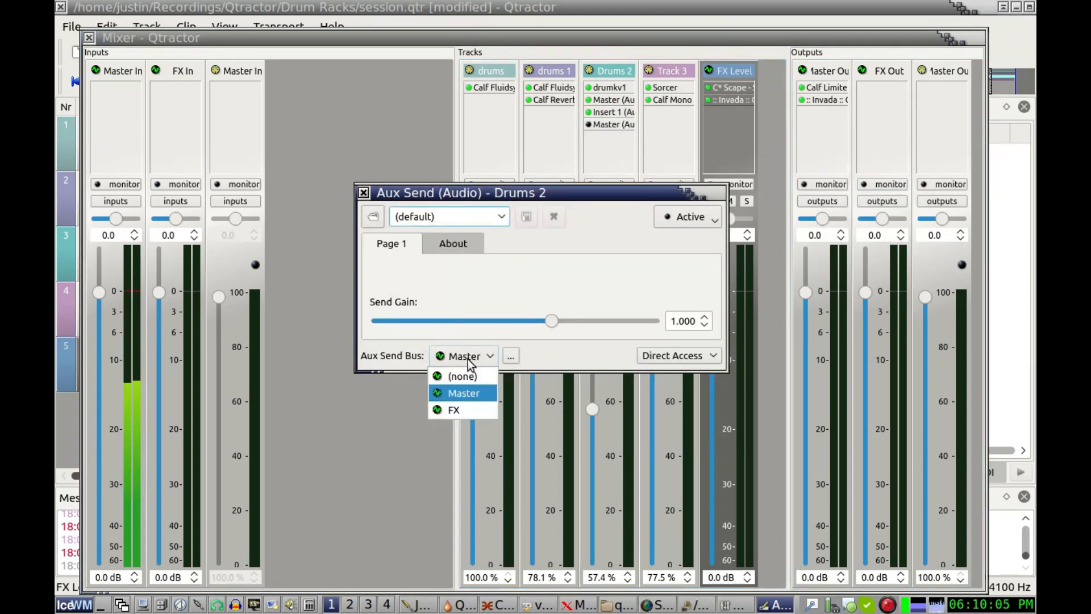
pyautogui.click(465, 408)
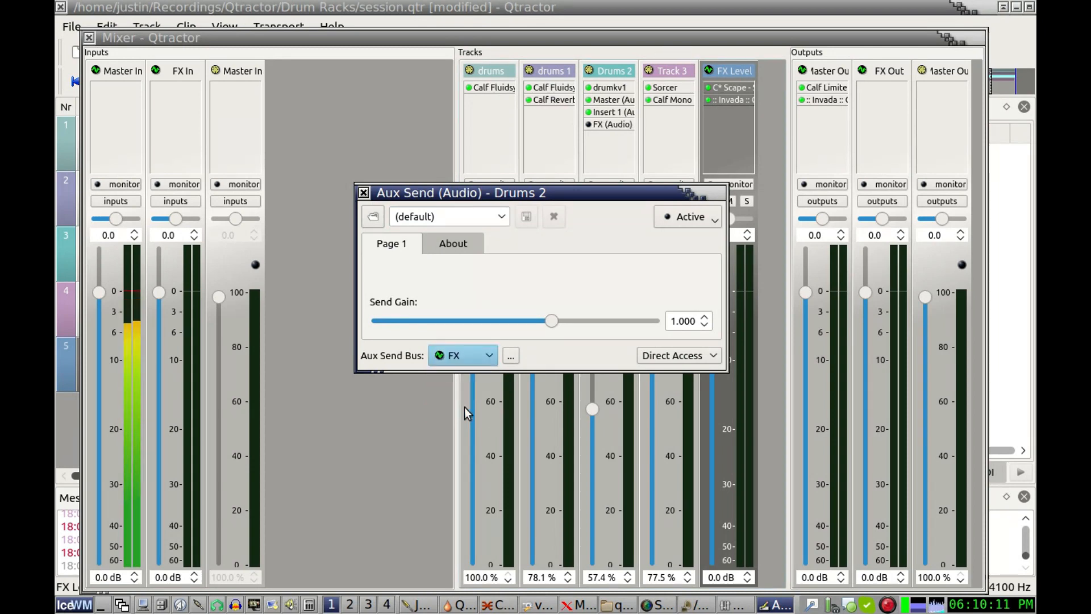
# Step: Set the aux send's bus to (none) and remove the aux send from the Drums 2 track
pyautogui.click(486, 357)
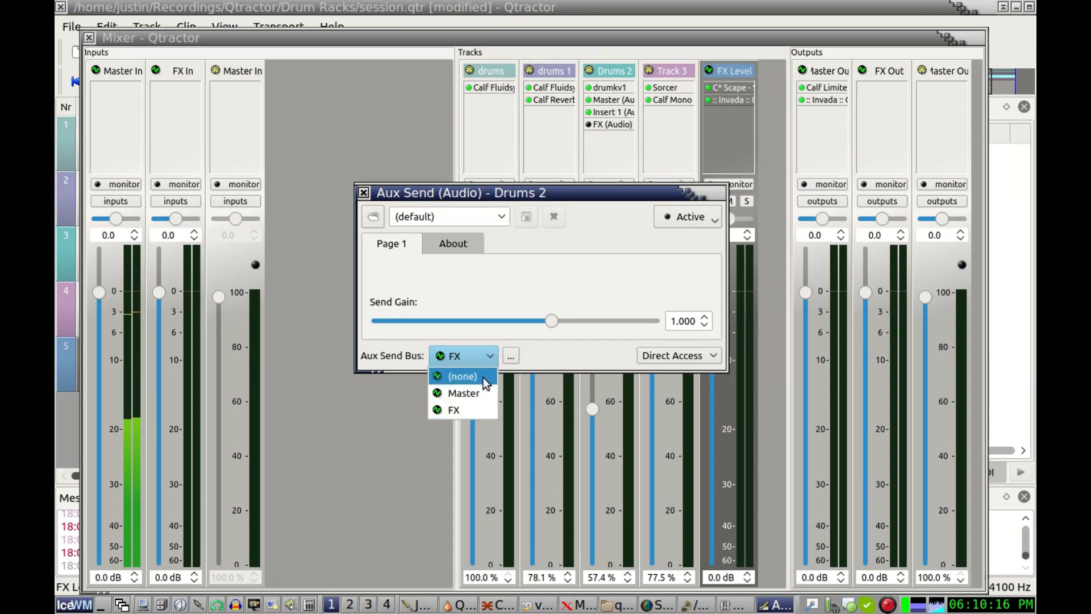
pyautogui.click(484, 377)
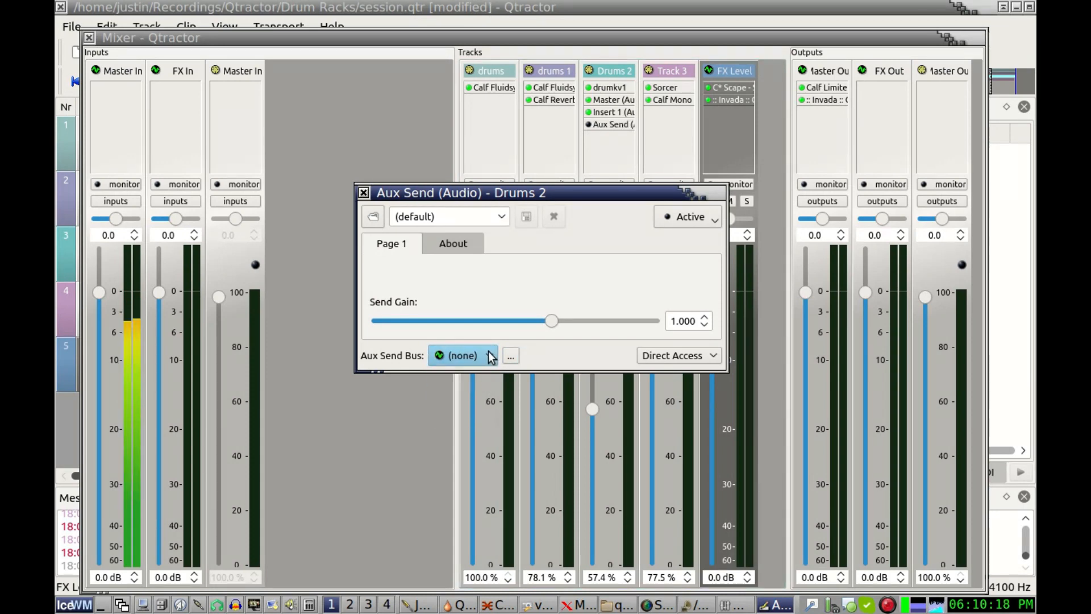
pyautogui.click(364, 193)
pyautogui.rightClick(605, 125)
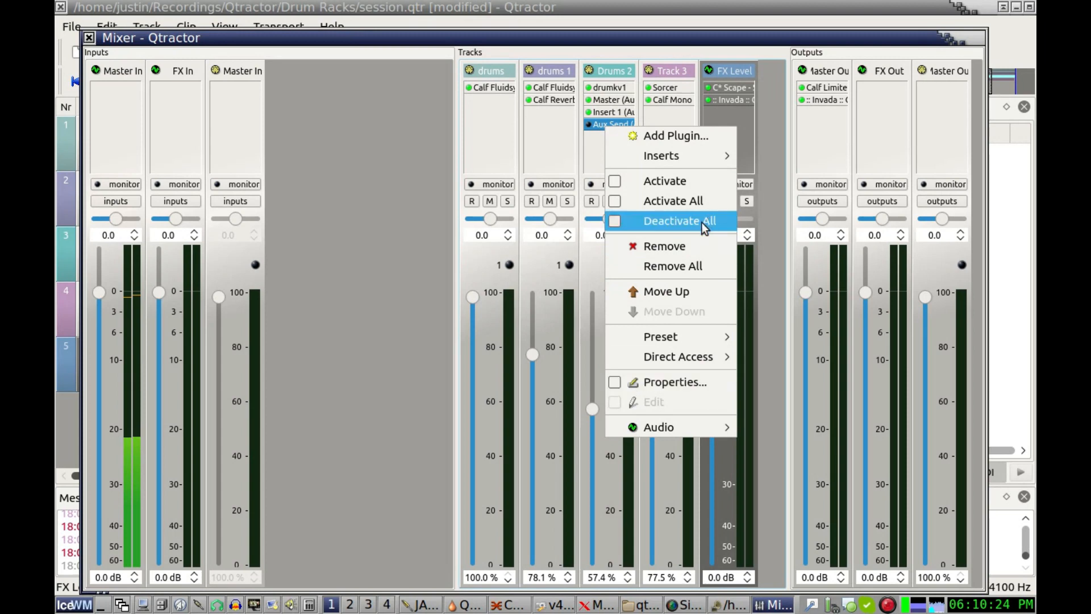
pyautogui.click(693, 246)
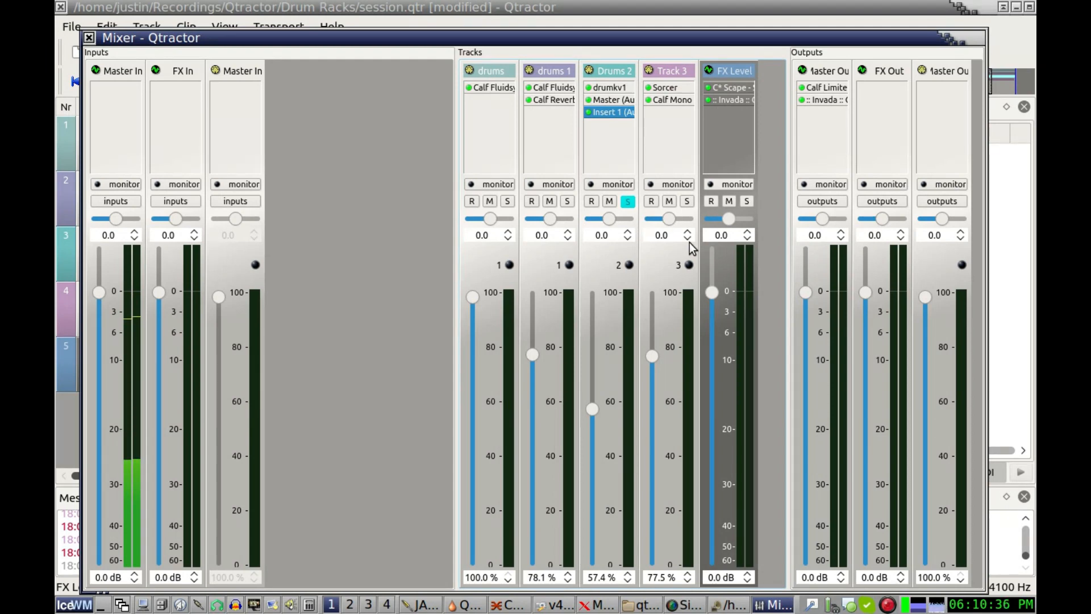
pyautogui.click(168, 117)
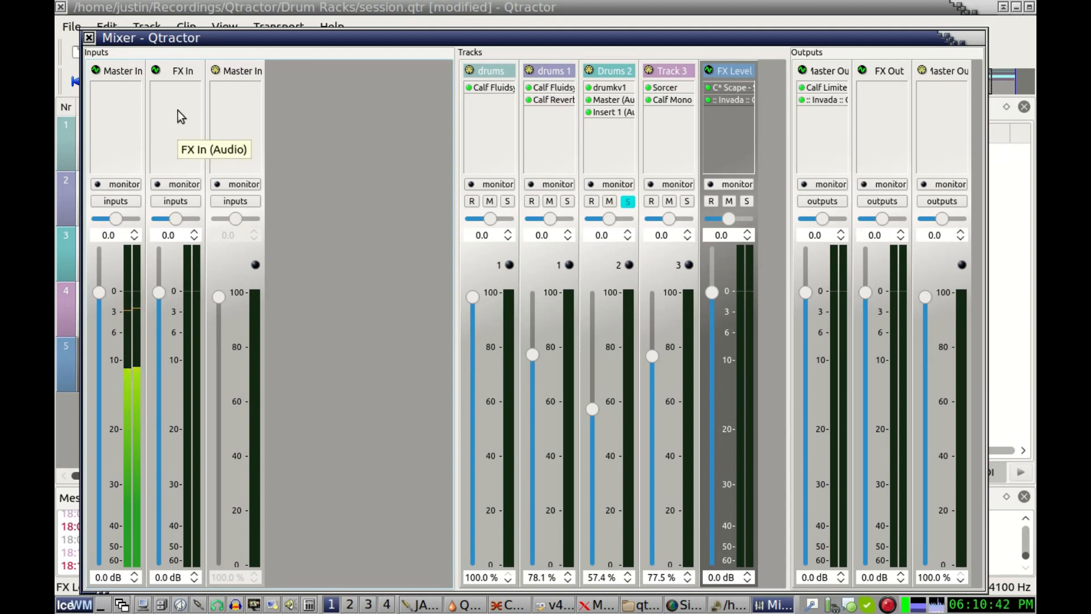
pyautogui.click(733, 130)
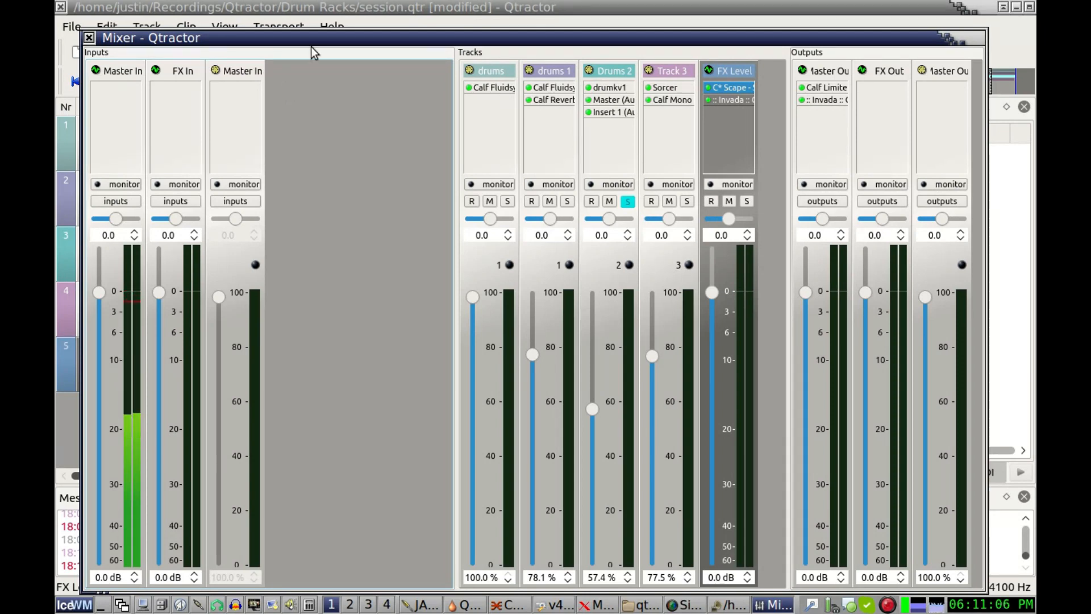
pyautogui.moveTo(1090, 301); pyautogui.dragTo(811, 194)
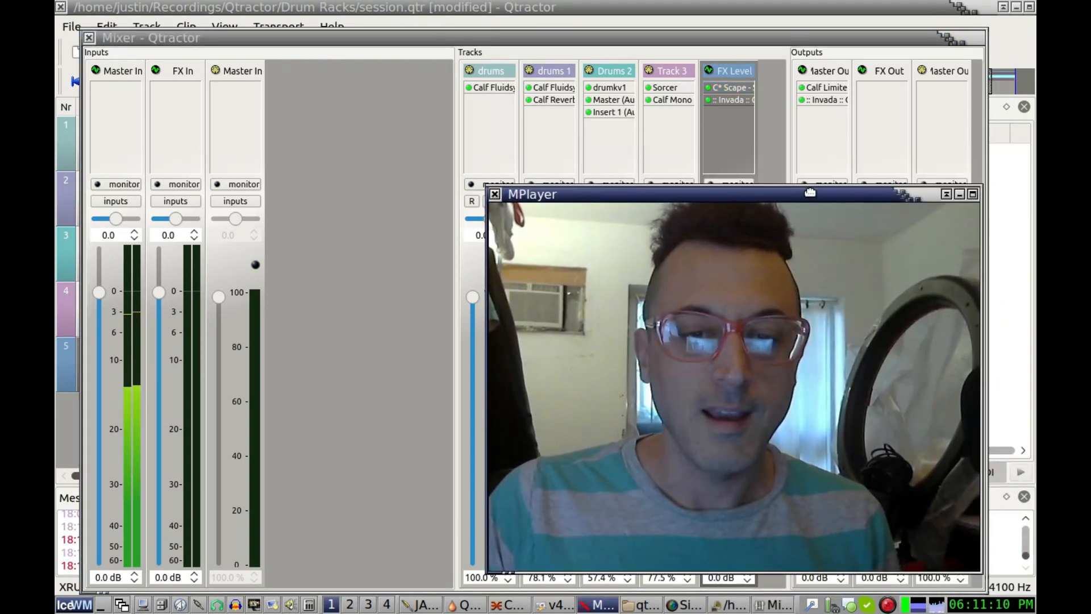